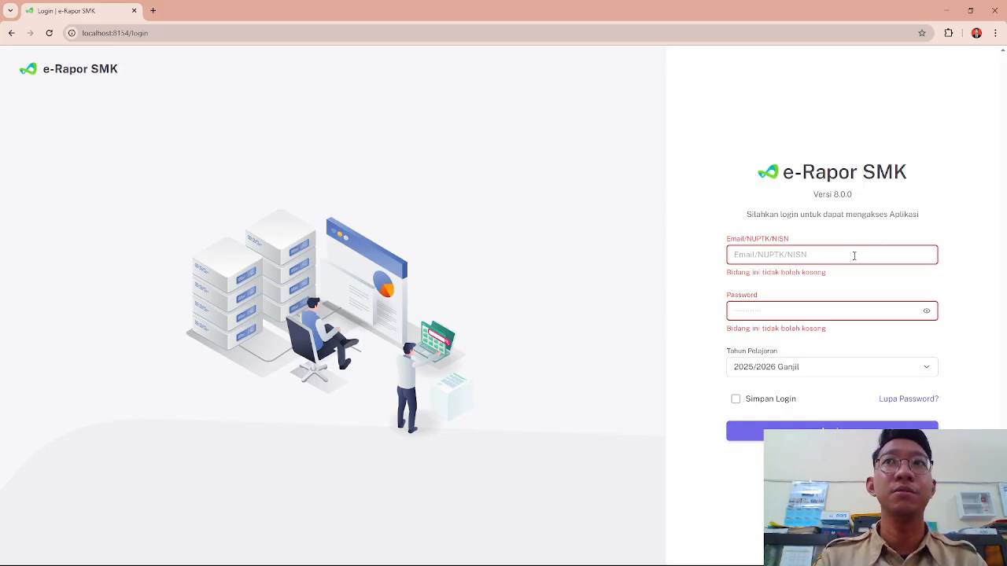
Step: Log in with the account e-mail and password for school year 2025/2026 Ganjil, and dismiss the welcome notification
click(853, 256)
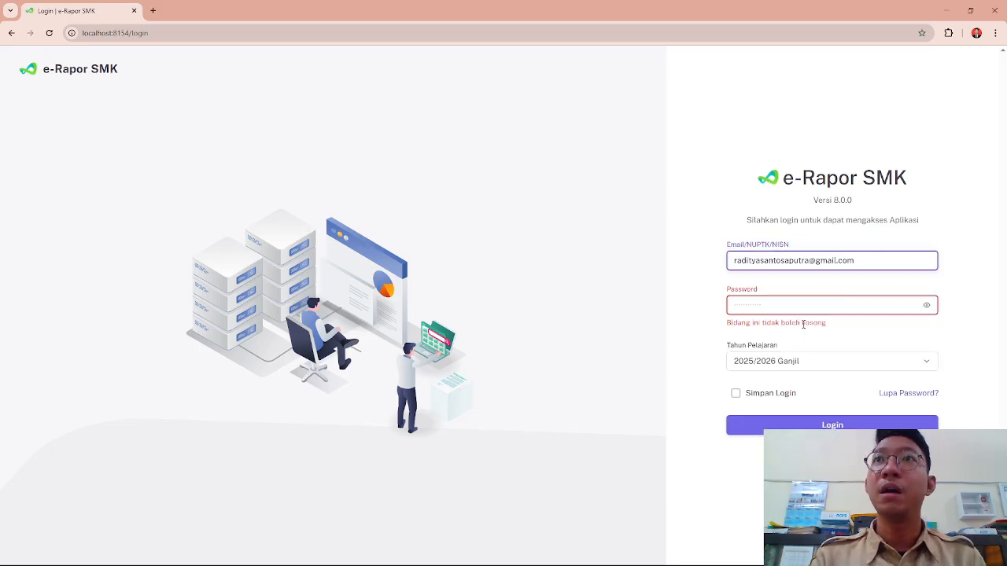
click(805, 305)
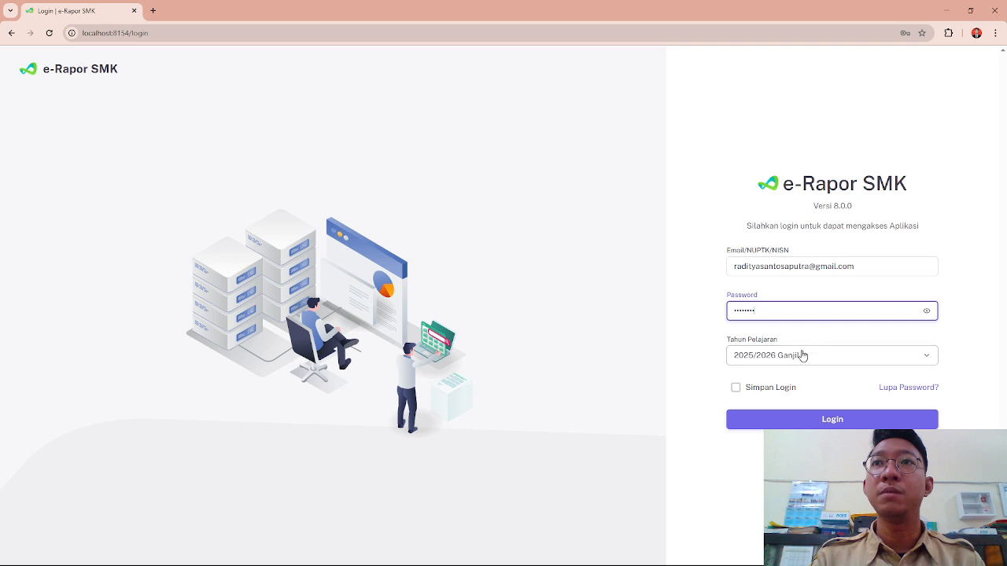
click(821, 359)
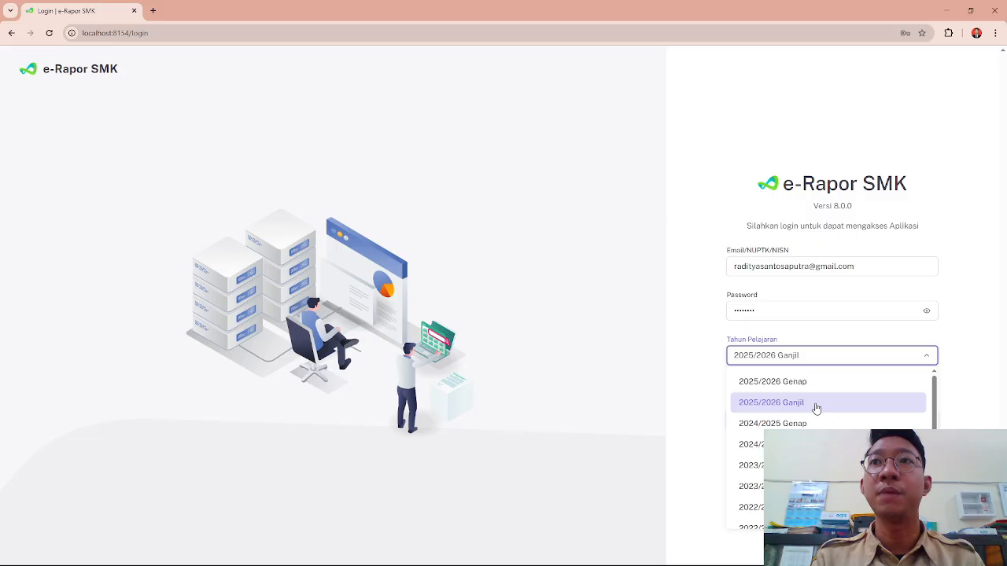
click(817, 408)
click(835, 420)
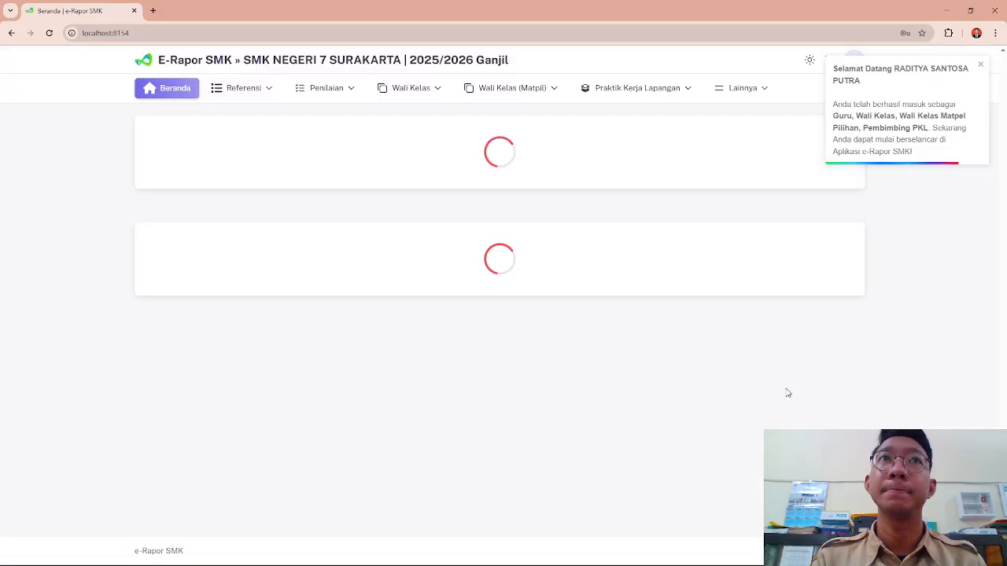
click(979, 68)
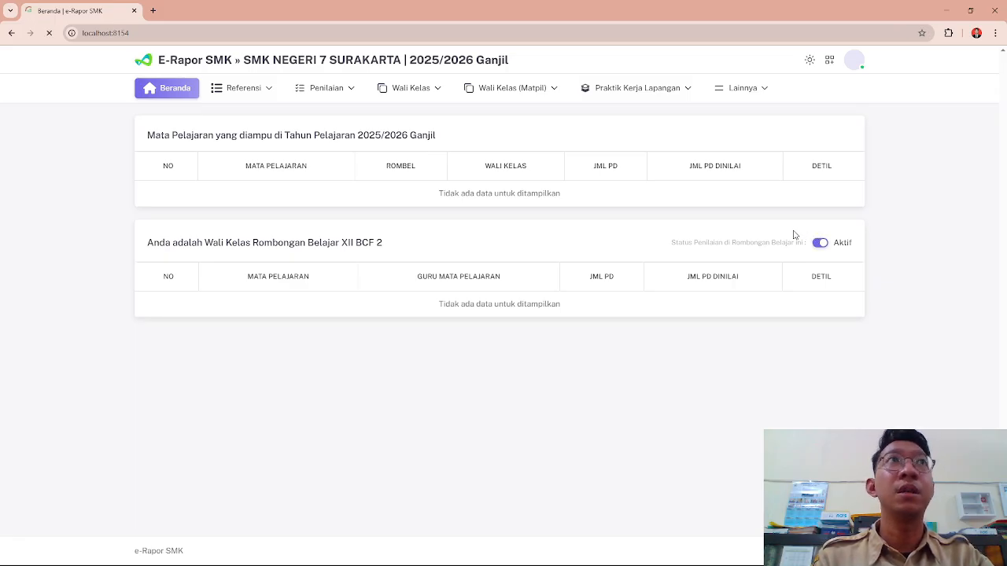
Step: Reload the dashboard and examine the taught subjects and their class groups for 2025/2026 Ganjil
key(F5)
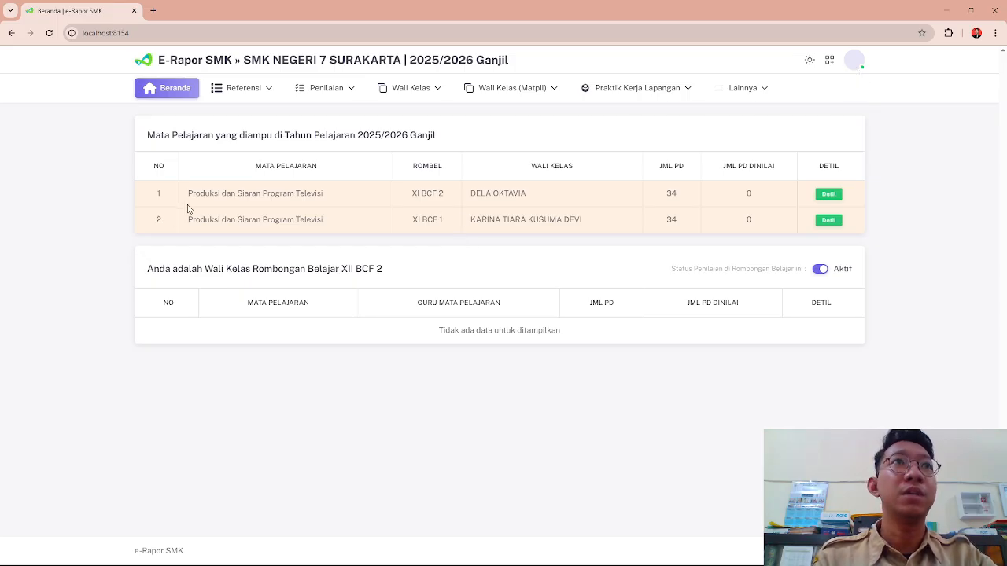
drag(188, 196, 309, 218)
click(340, 213)
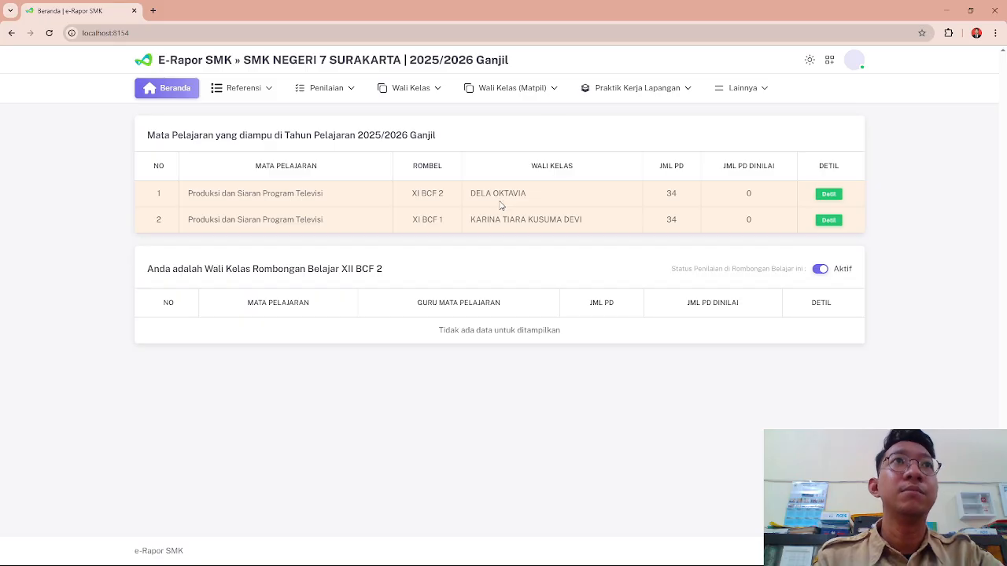
drag(331, 196, 189, 206)
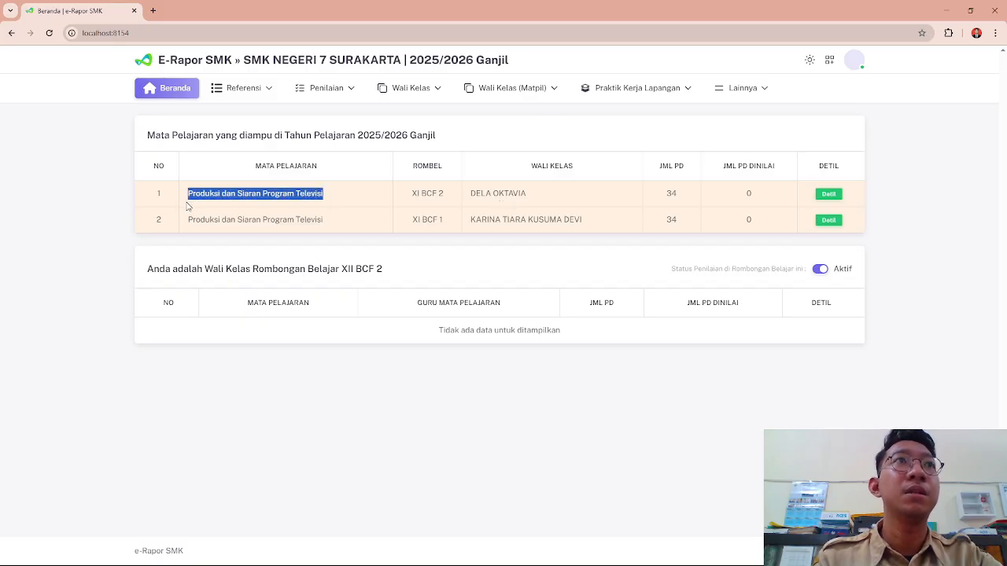
click(369, 203)
drag(332, 196, 189, 206)
click(347, 194)
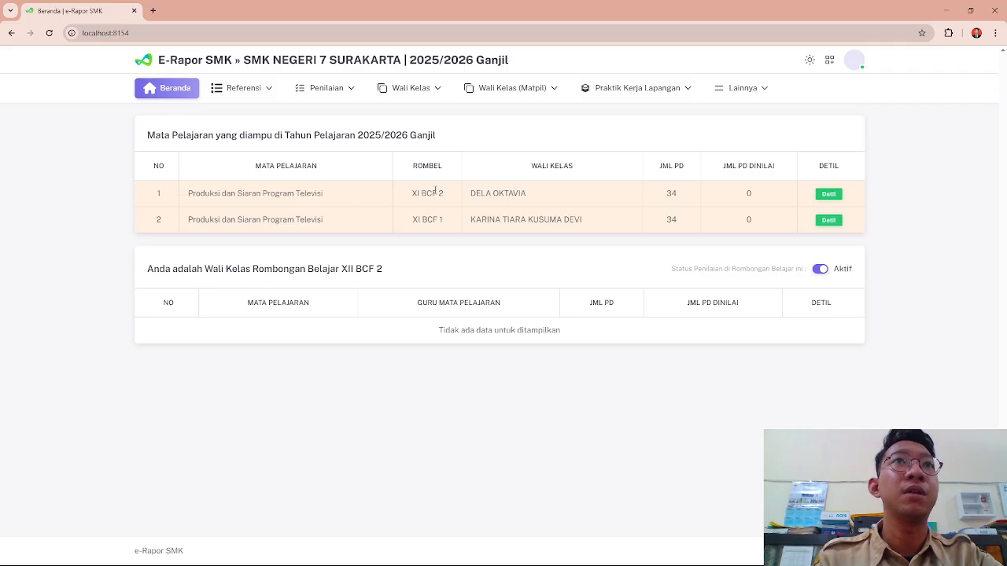
drag(444, 202, 411, 197)
click(477, 201)
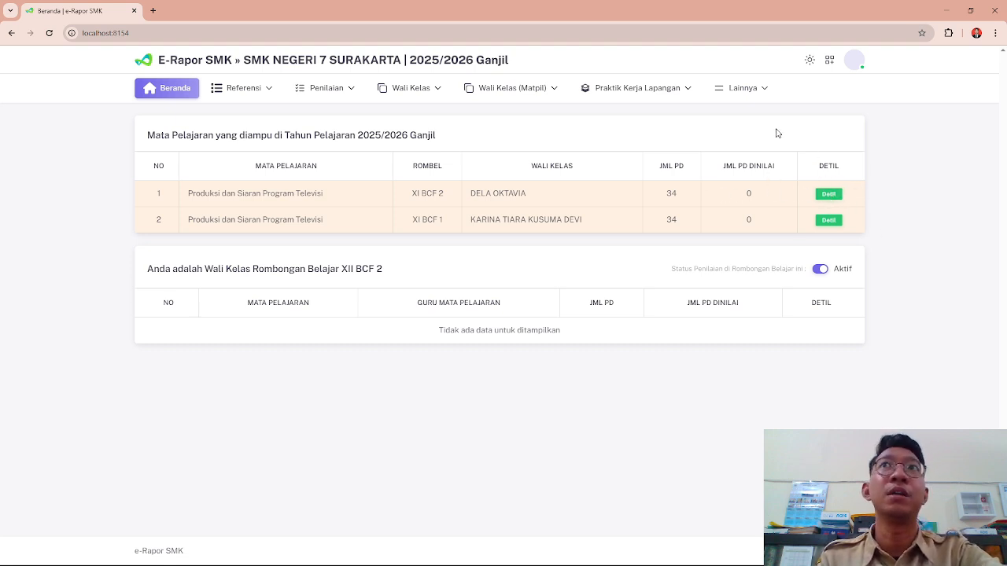
Step: View the assessment details of Produksi dan Siaran Program Televisi for XI BCF 2 through the end of the student list and close them
click(828, 196)
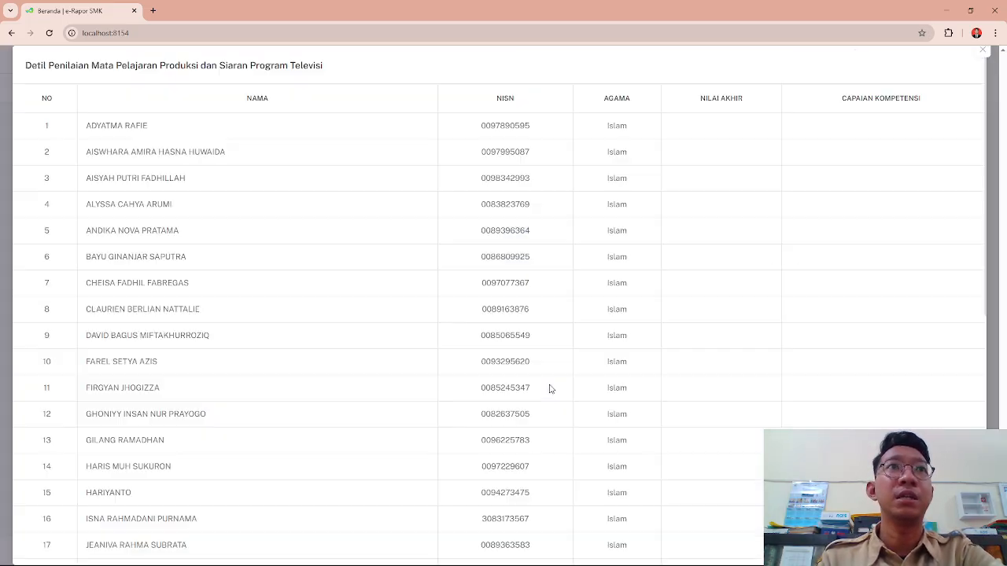
scroll(744, 353, down, 6)
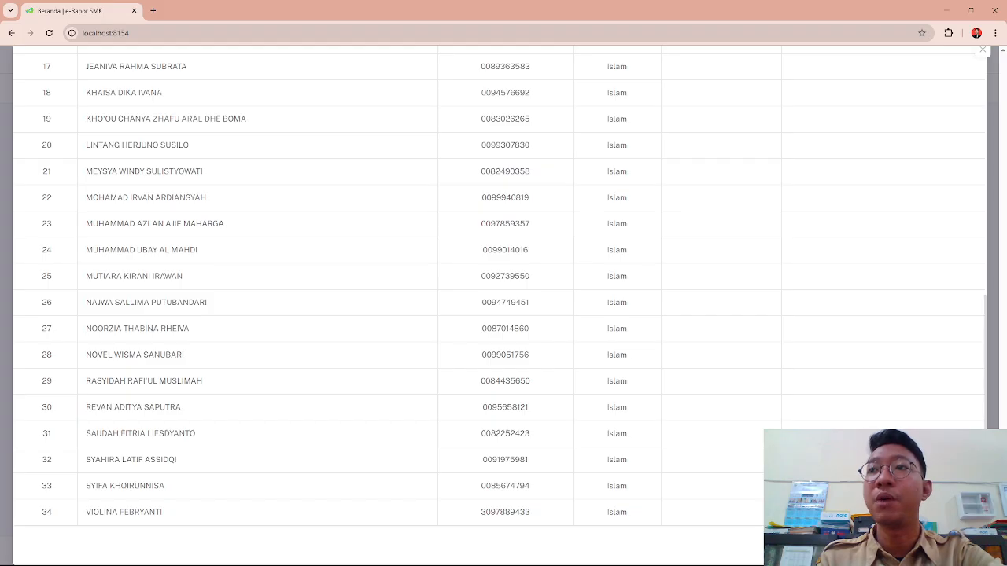
click(955, 545)
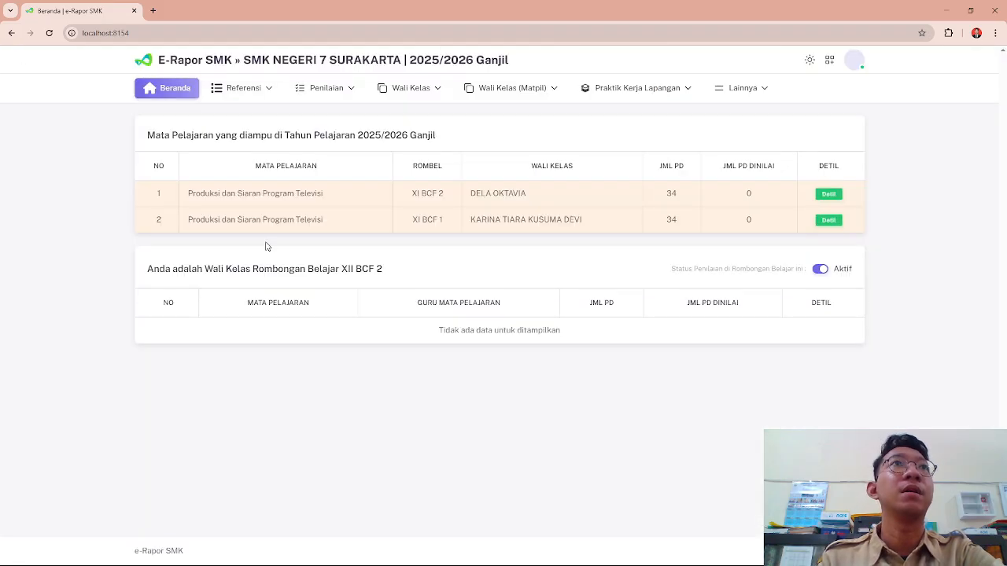
Step: Switch the page layout to Vertical and open the Capaian Pembelajaran reference
click(828, 59)
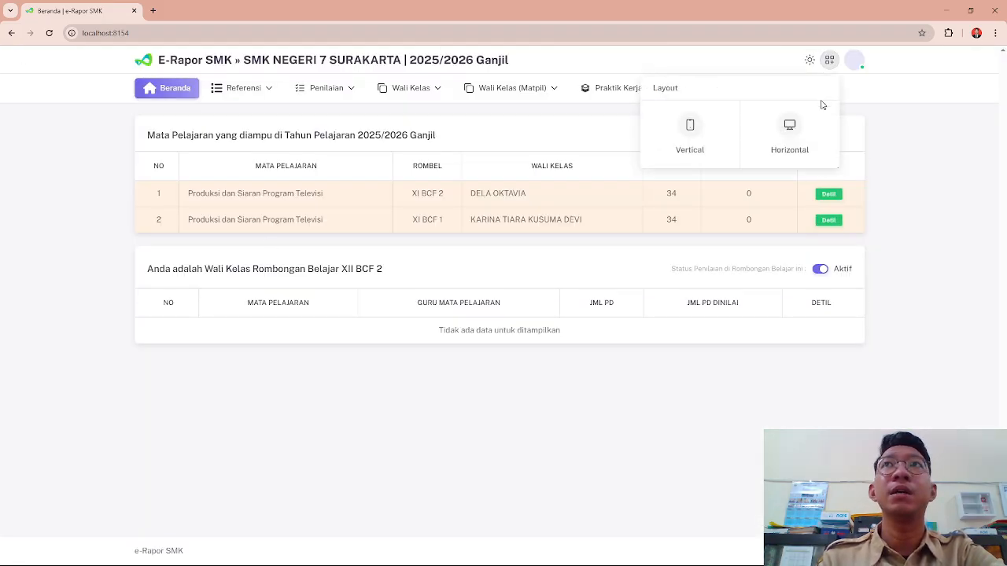
click(707, 131)
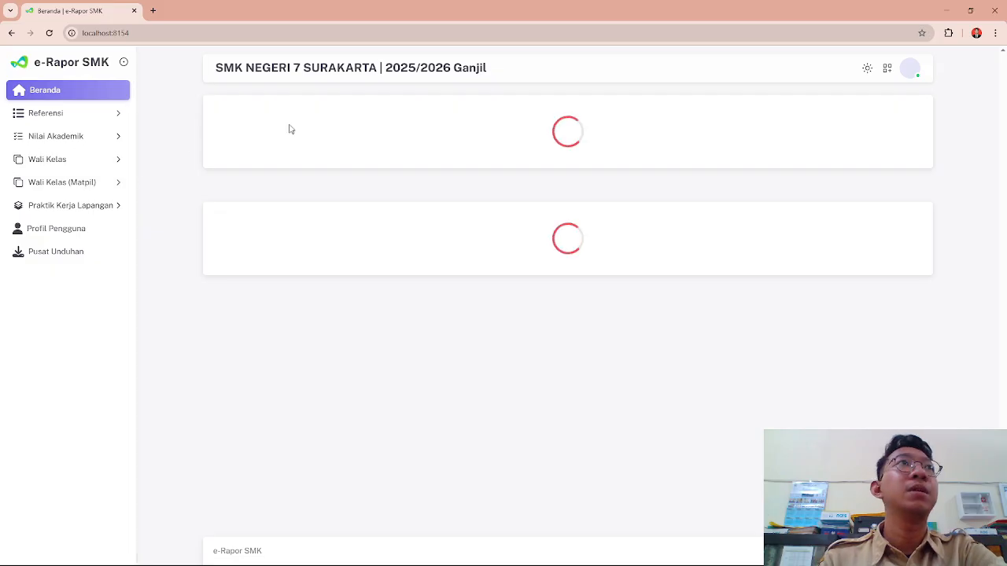
click(100, 120)
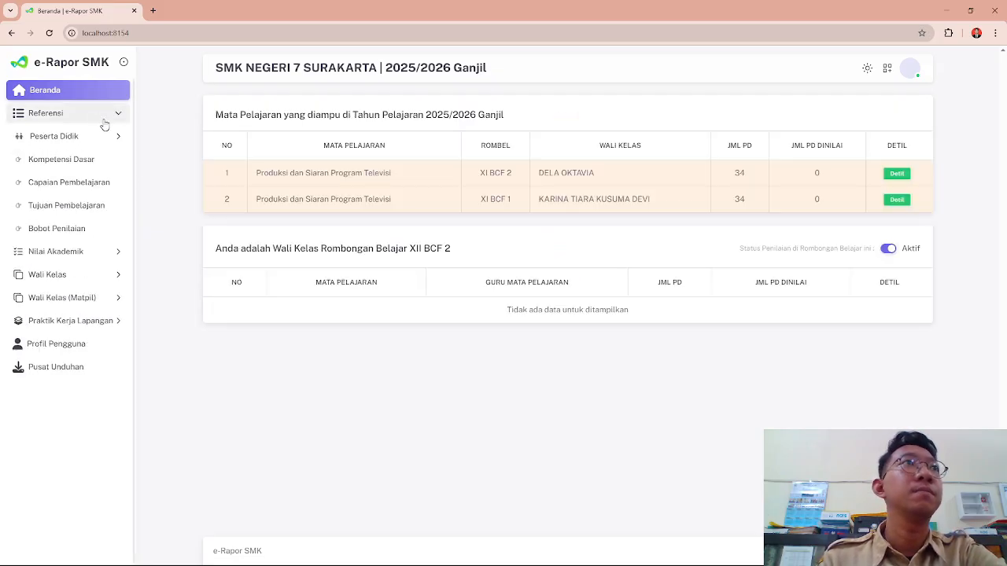
click(97, 187)
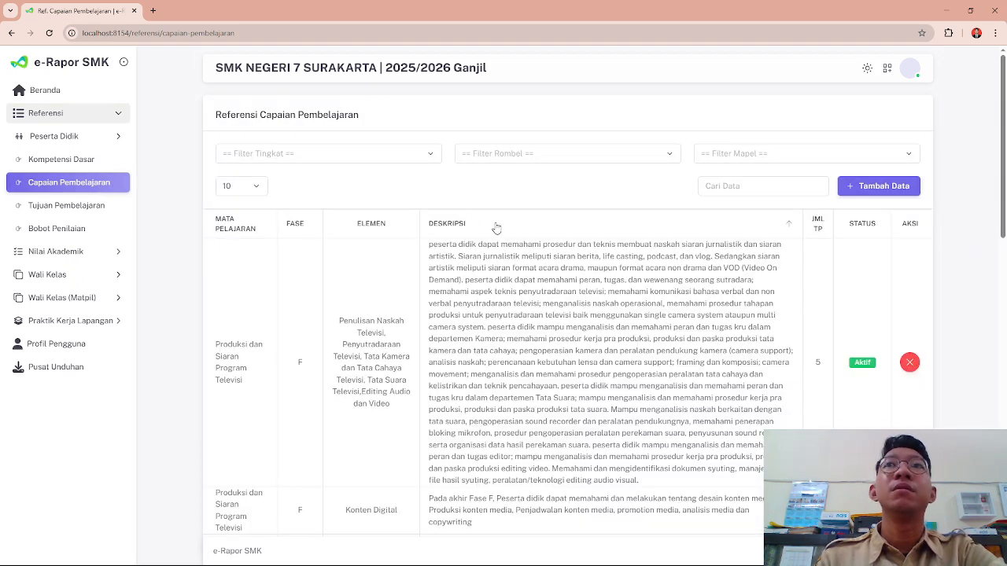
Step: Examine the Capaian Pembelajaran entries for Produksi dan Siaran Program Televisi, including their elements, descriptions and status
scroll(545, 230, down, 2)
scroll(545, 230, up, 2)
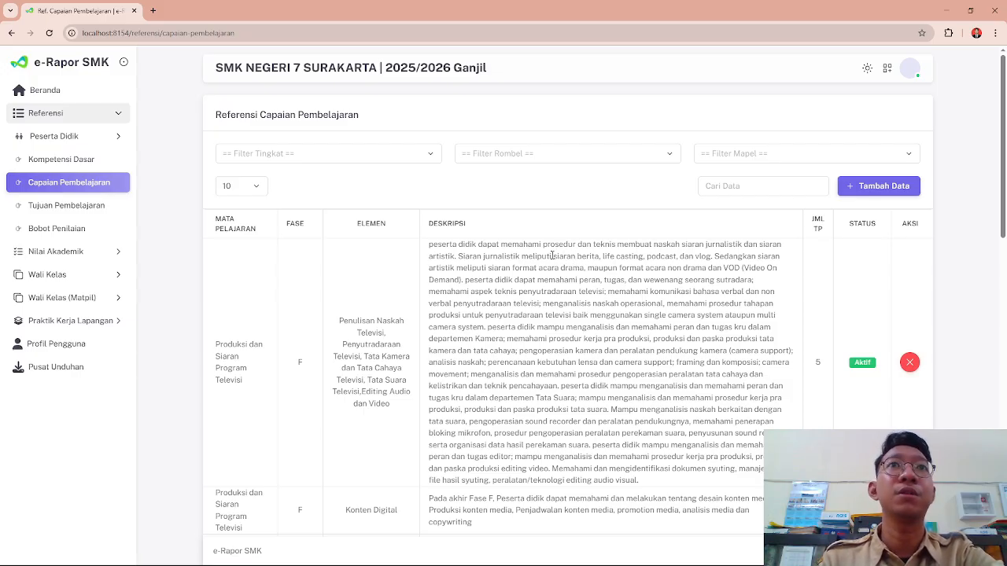
scroll(708, 224, down, 2)
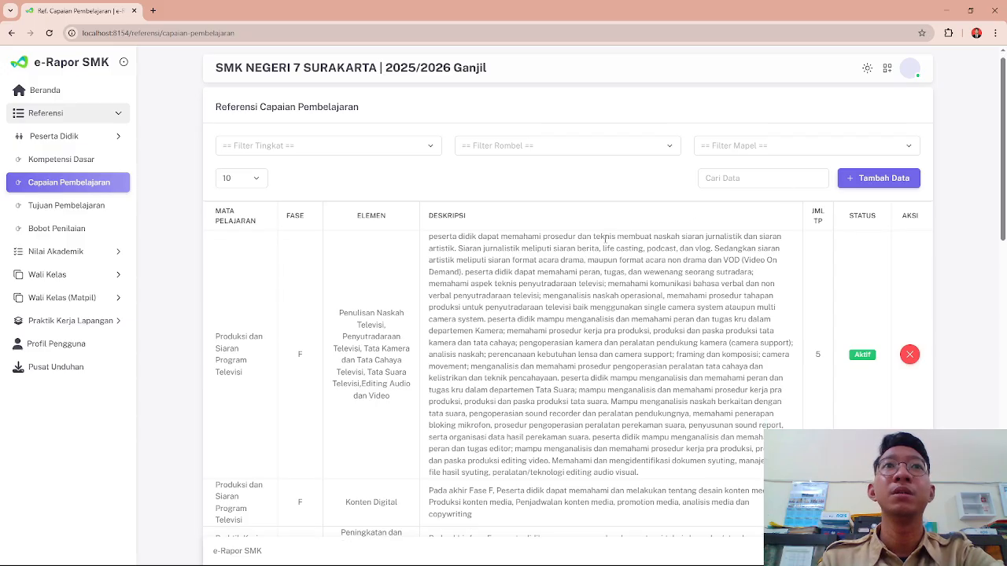
scroll(608, 236, up, 2)
scroll(608, 236, down, 3)
scroll(608, 236, up, 2)
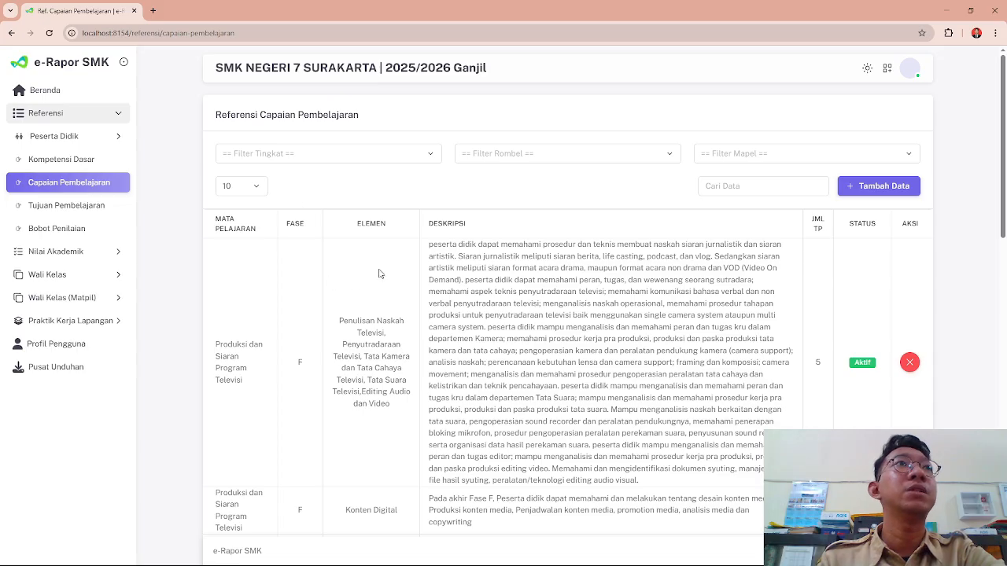
scroll(740, 259, down, 2)
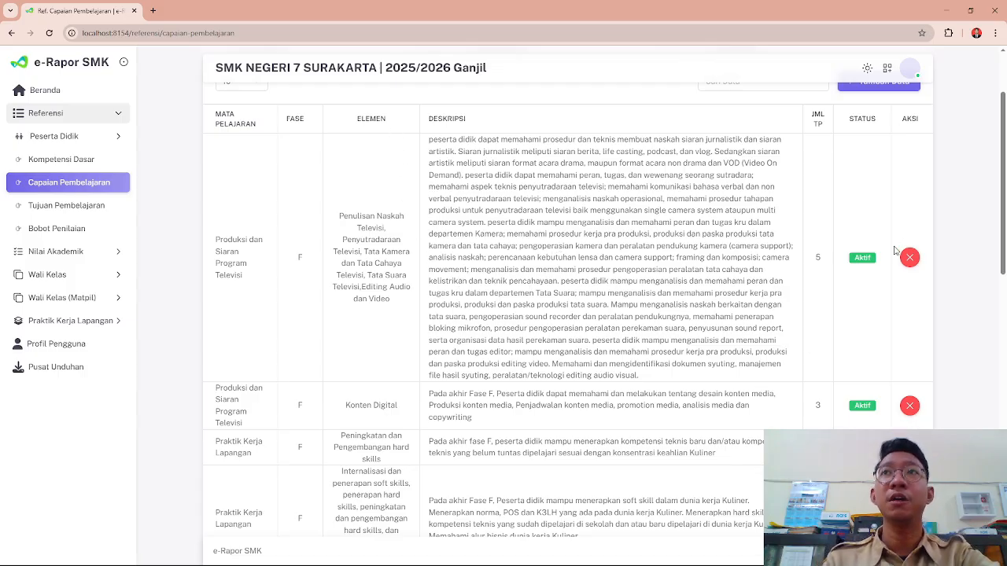
scroll(835, 158, up, 3)
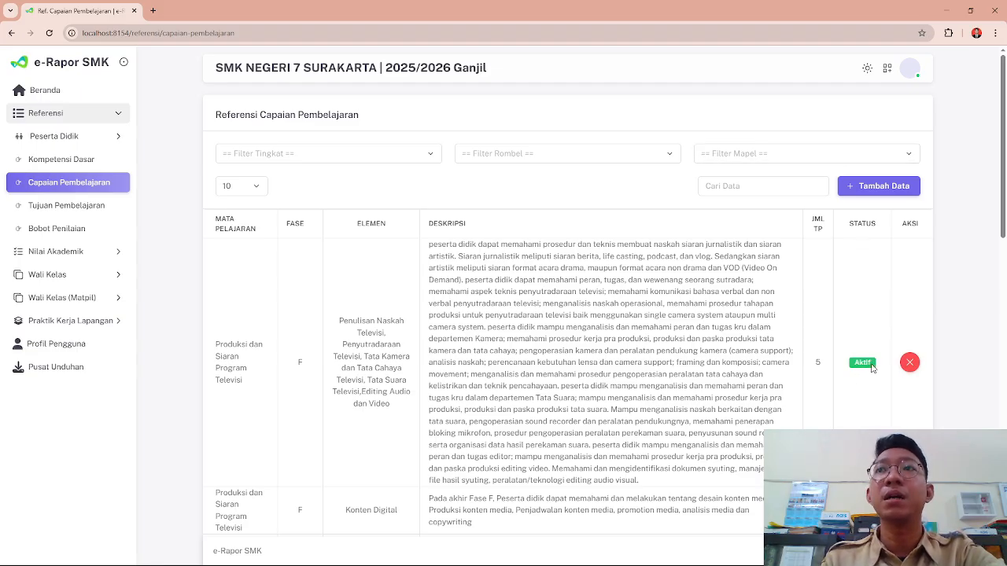
Step: Try activating the Praktik Kerja Lapangan entry for Peningkatan dan Pengembangan hard skills, cancelling at the confirmation
scroll(830, 375, down, 1)
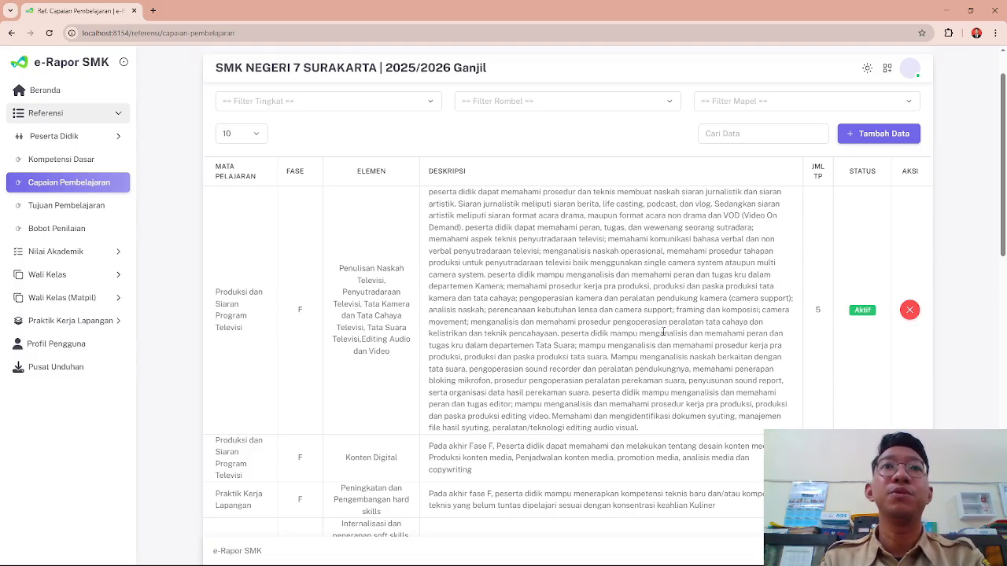
scroll(663, 332, down, 2)
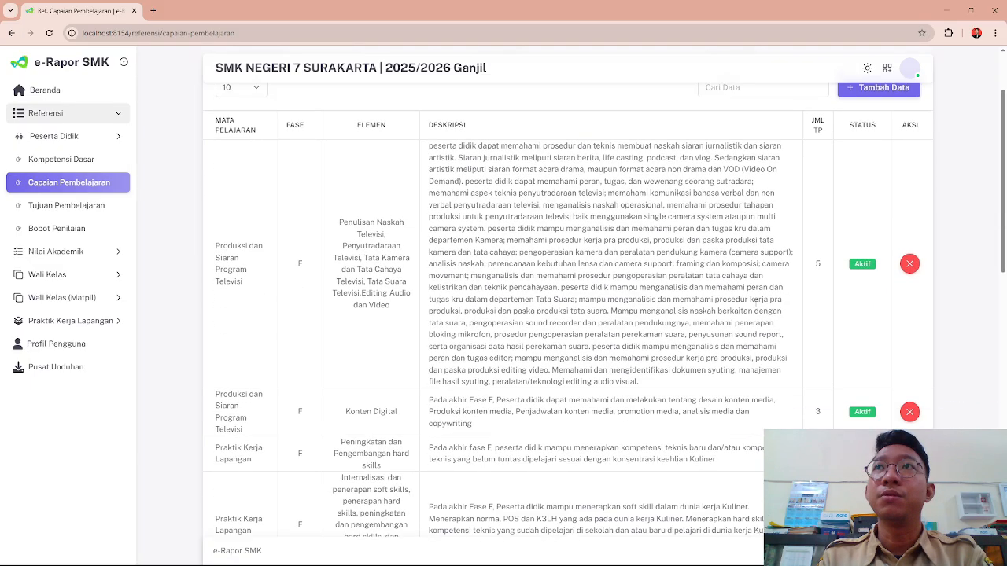
scroll(1004, 303, down, 1)
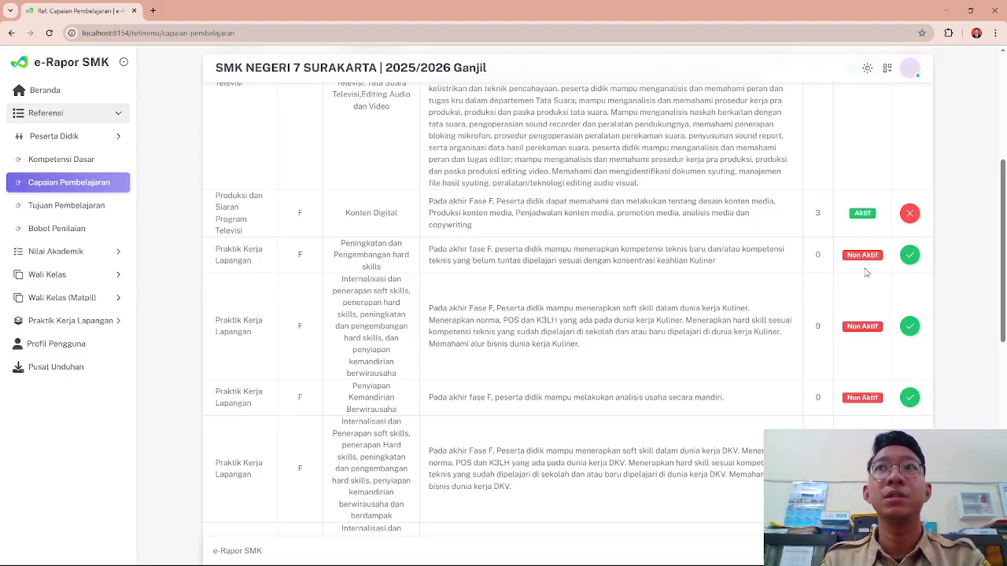
click(913, 259)
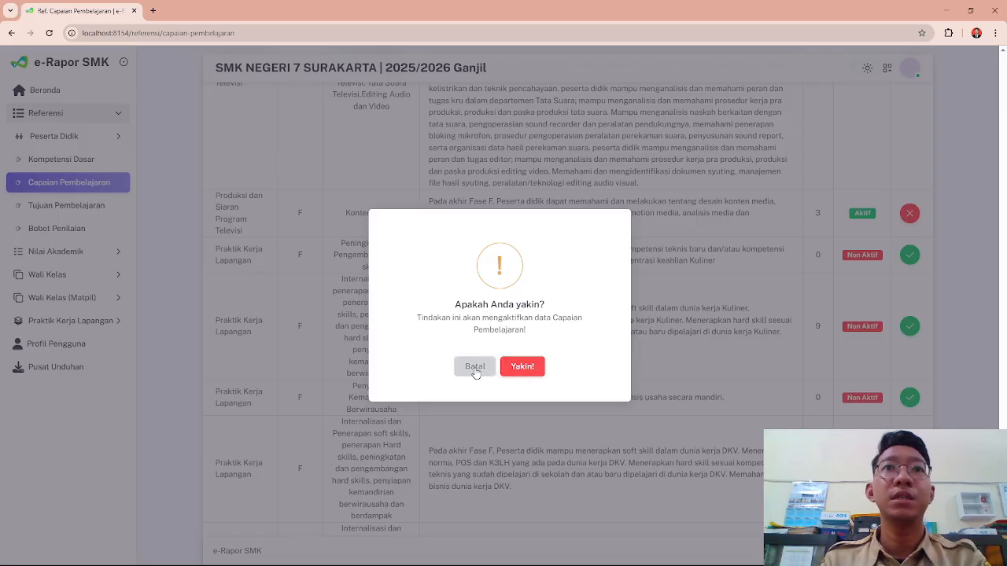
click(475, 368)
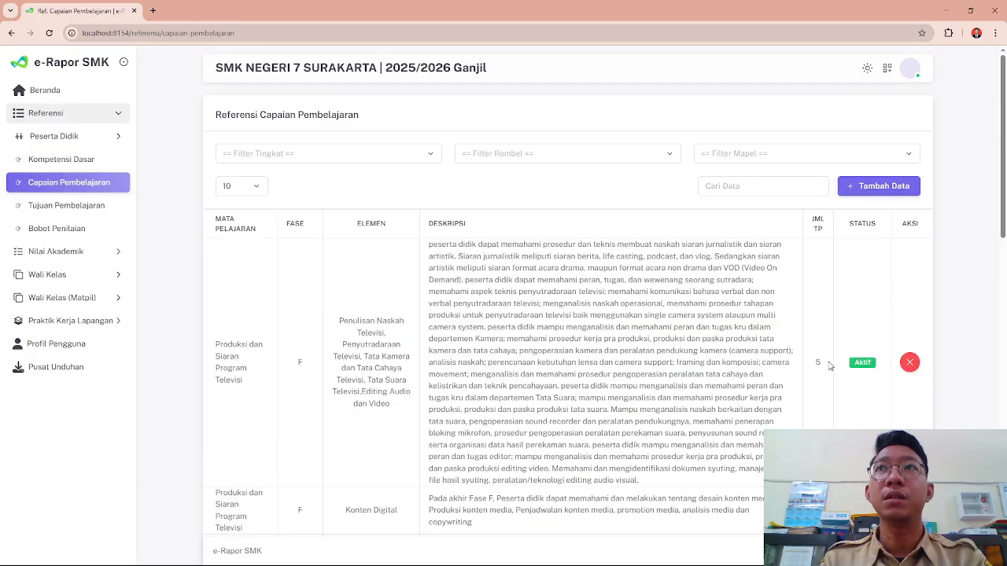
Step: Open the Tujuan Pembelajaran reference and look through its entries
click(76, 210)
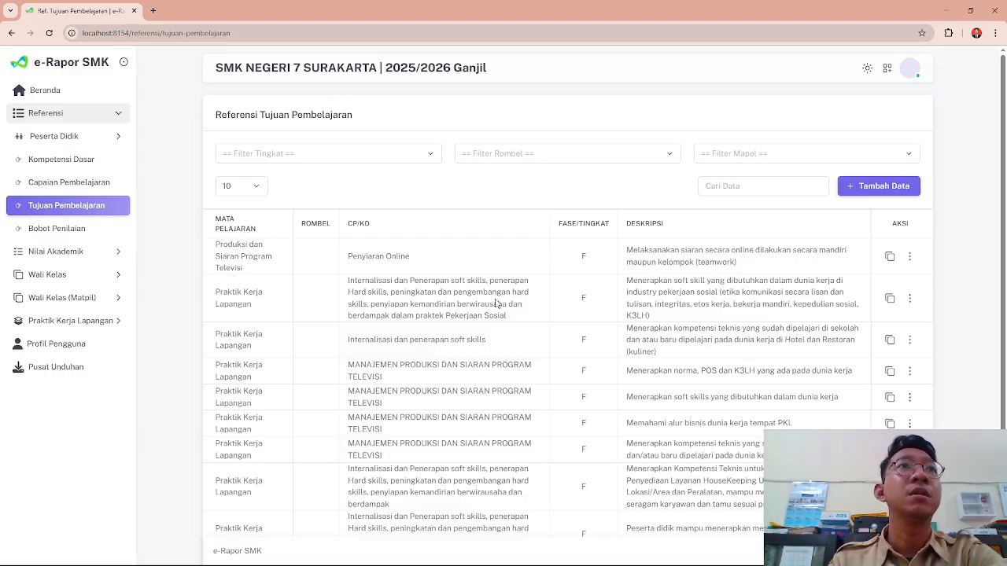
scroll(497, 304, down, 3)
scroll(353, 323, up, 3)
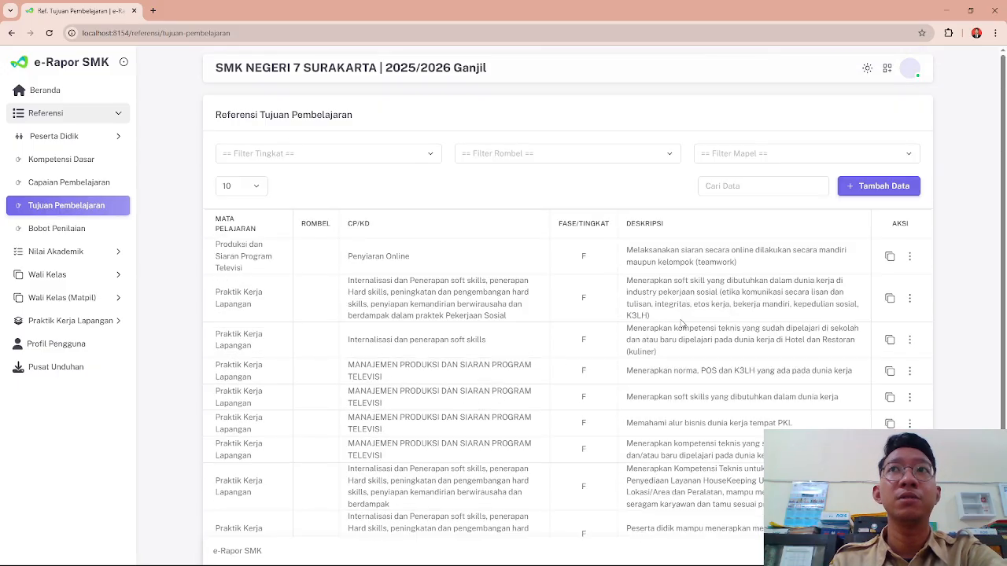
Step: Start a new Tujuan Pembelajaran entry with Tingkat Kelas set to Kelas 11 and Rombongan Belajar set to XI BCF 1
click(896, 193)
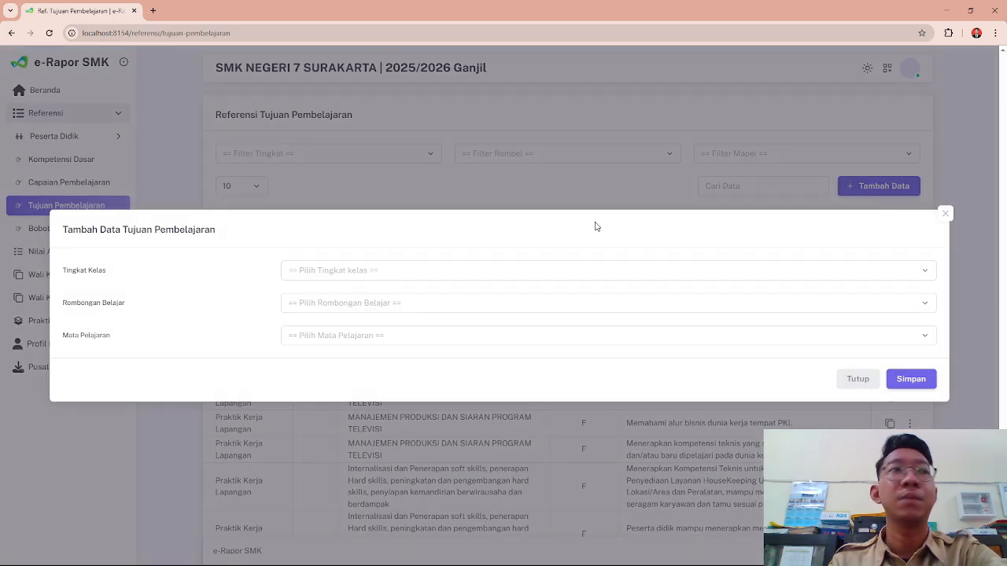
click(317, 272)
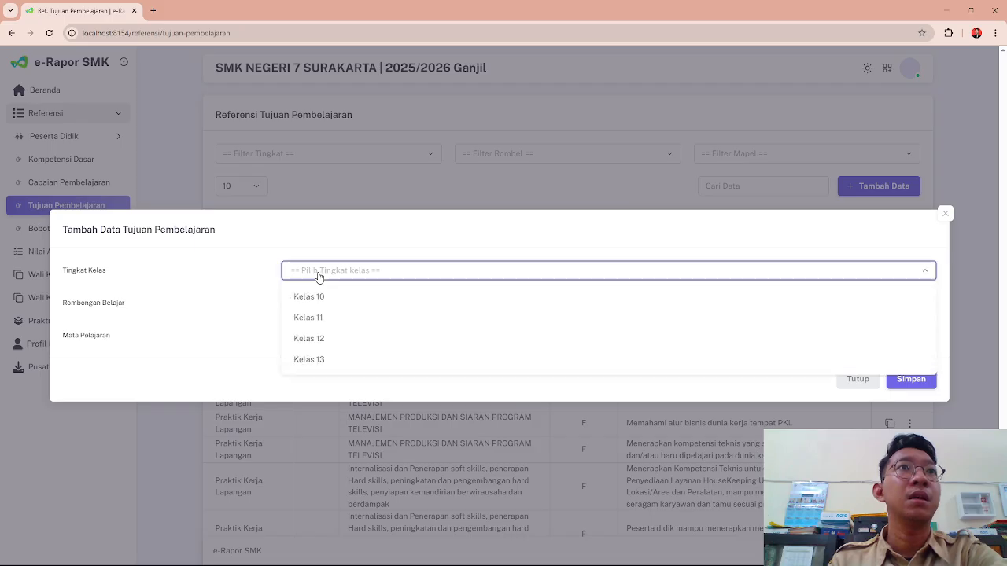
click(336, 321)
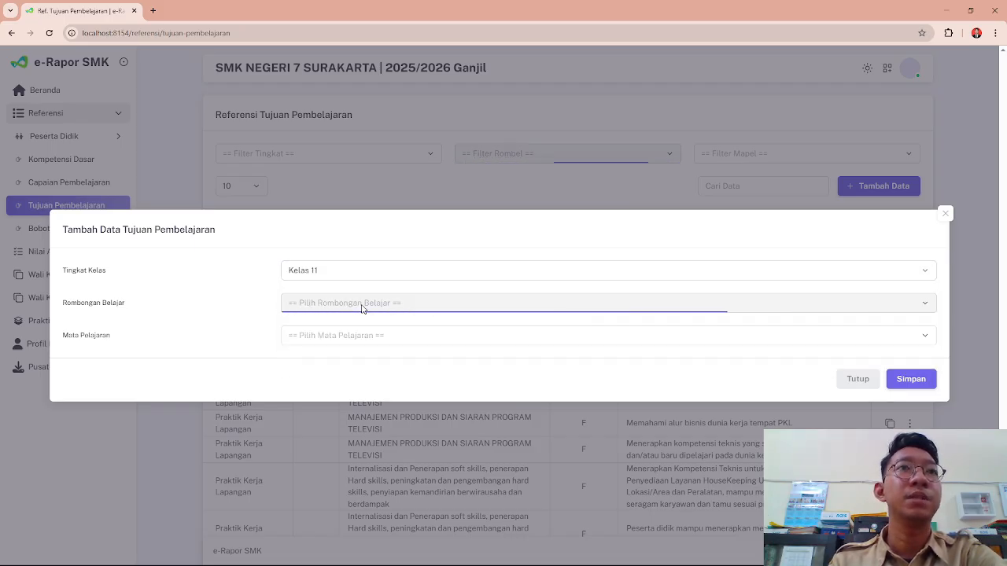
click(325, 311)
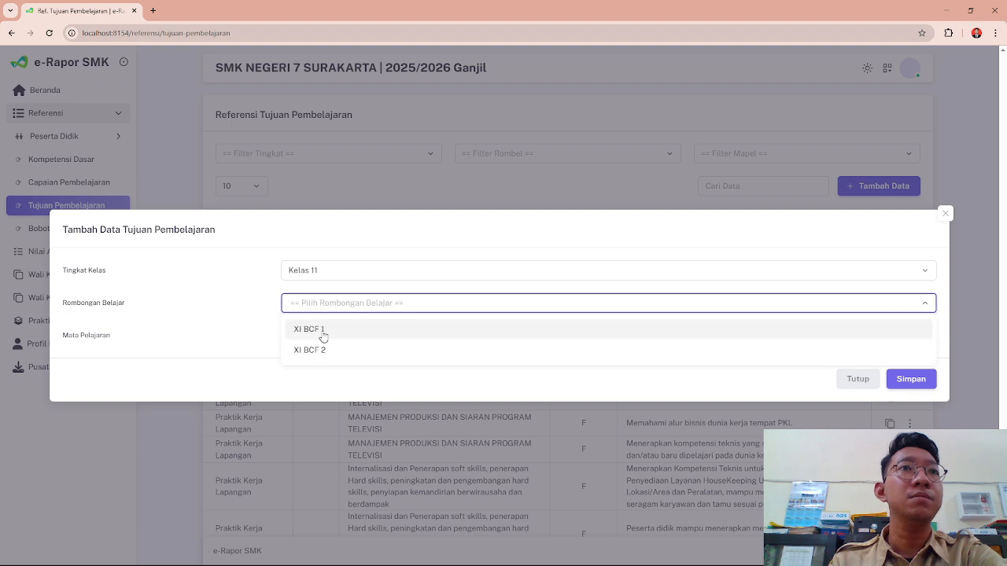
click(322, 336)
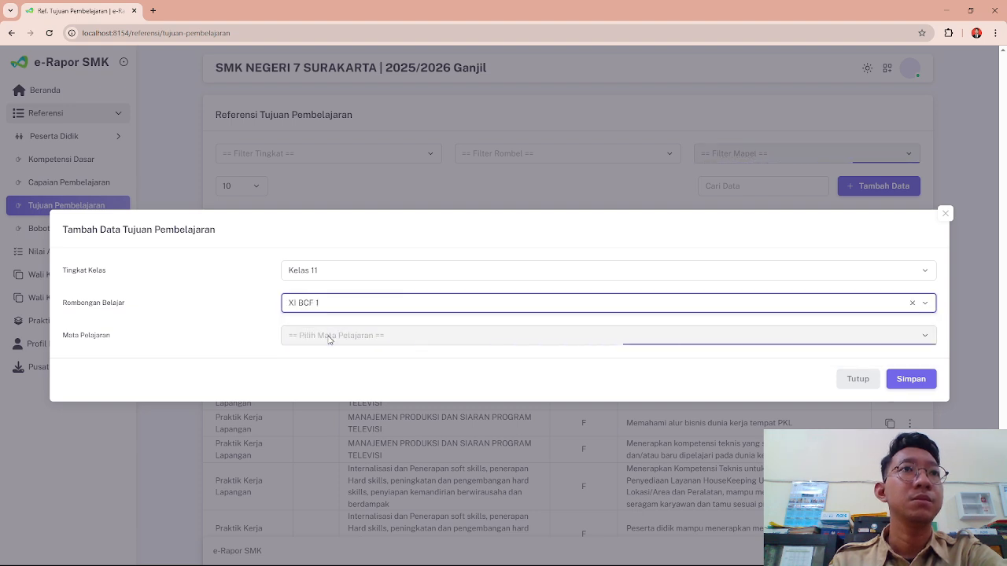
click(343, 308)
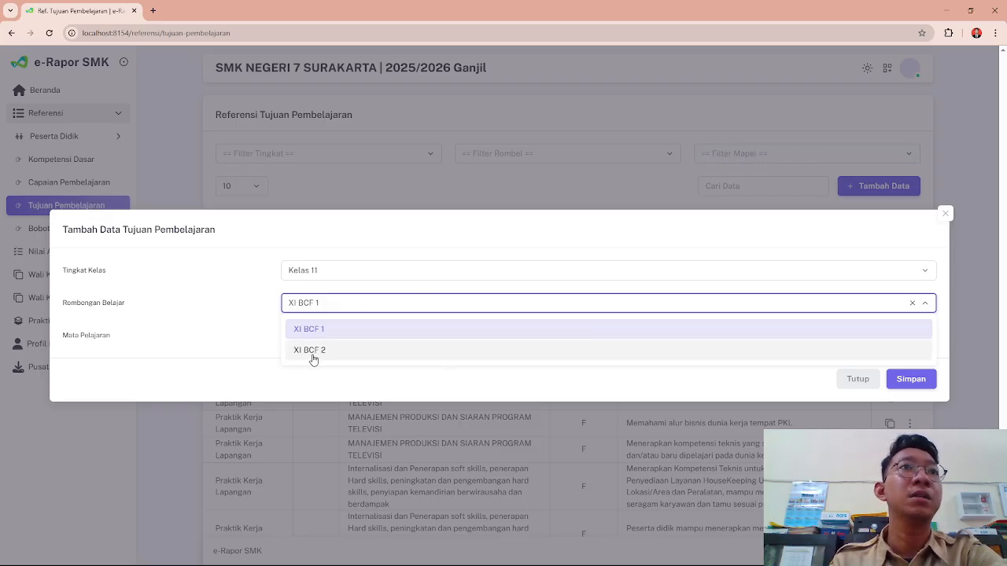
click(206, 324)
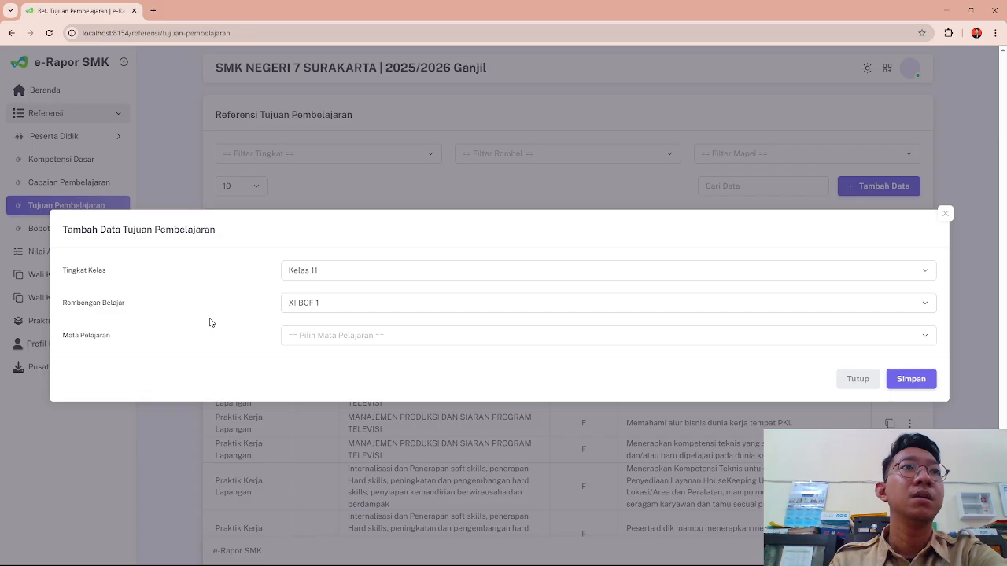
Step: Download the TP template for Produksi dan Siaran Program Televisi with the Capaian Pembelajaran on the sutradara's role, and open it in Excel
click(300, 338)
click(324, 362)
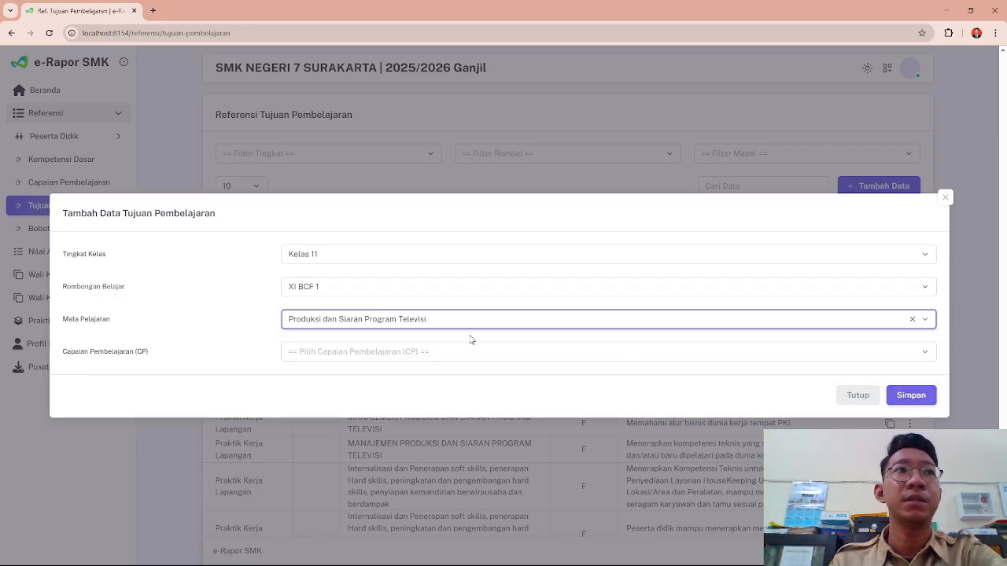
click(427, 352)
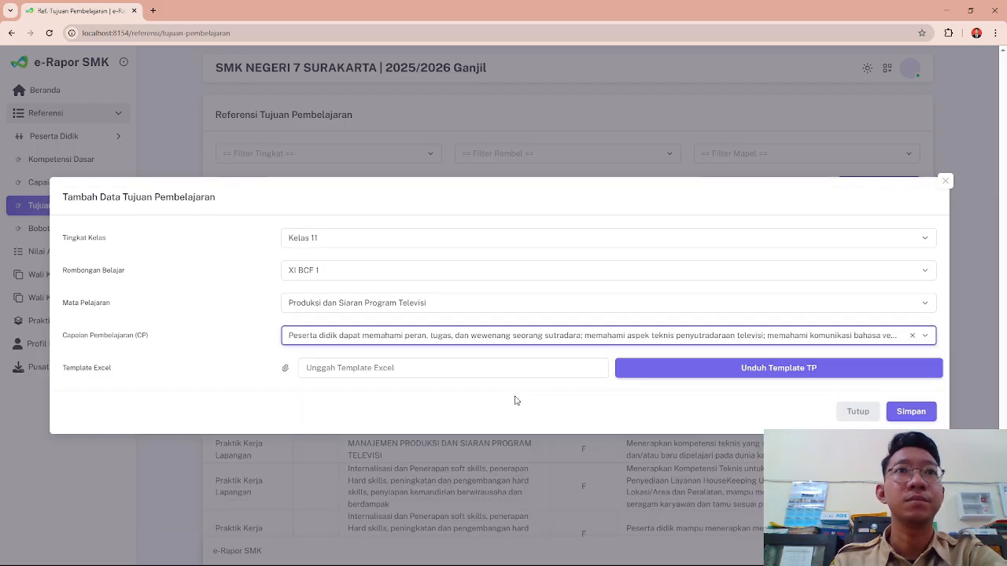
click(719, 373)
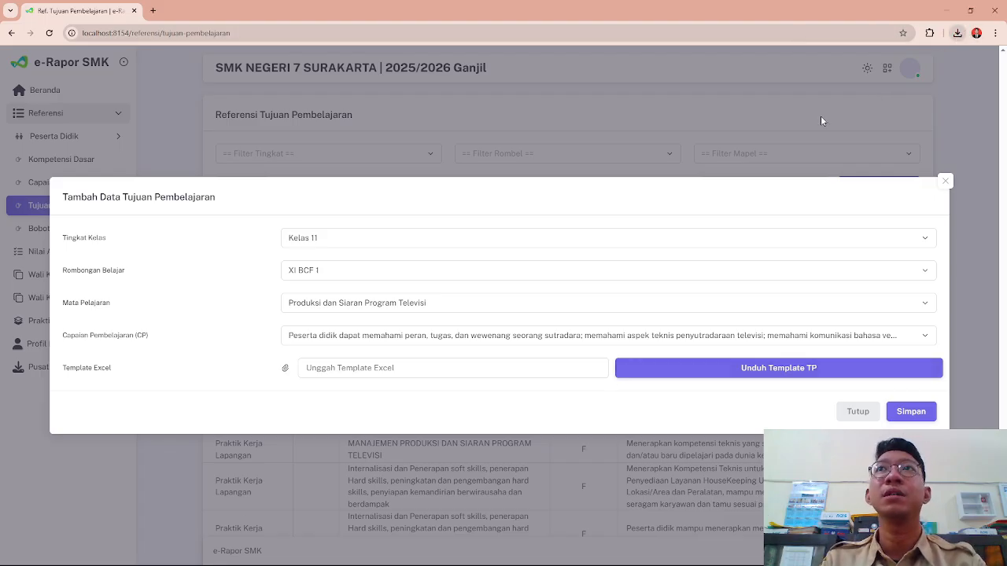
click(713, 67)
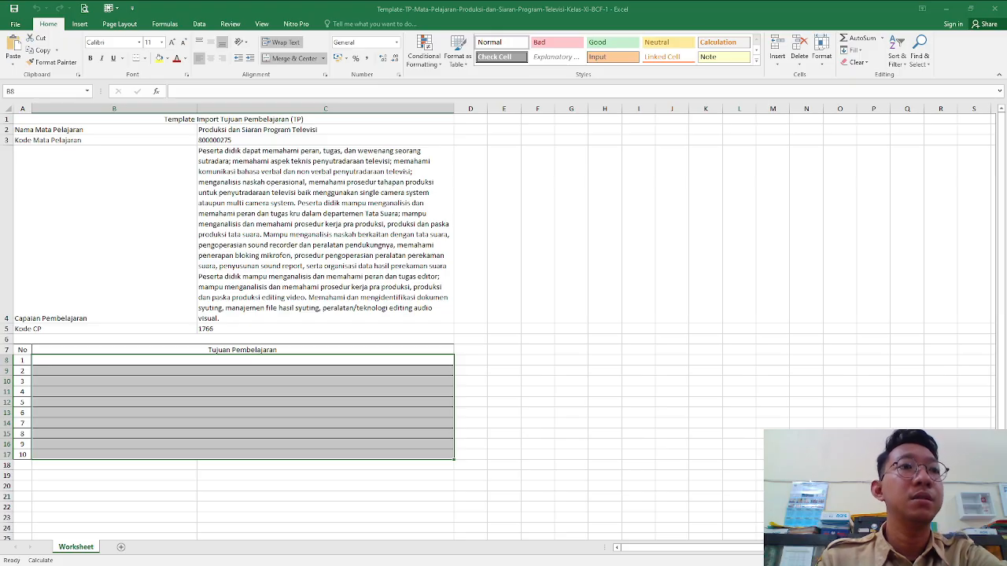
Step: Examine the numbered Tujuan Pembelajaran rows to fill in under the template's Capaian Pembelajaran, and close the workbook
click(113, 360)
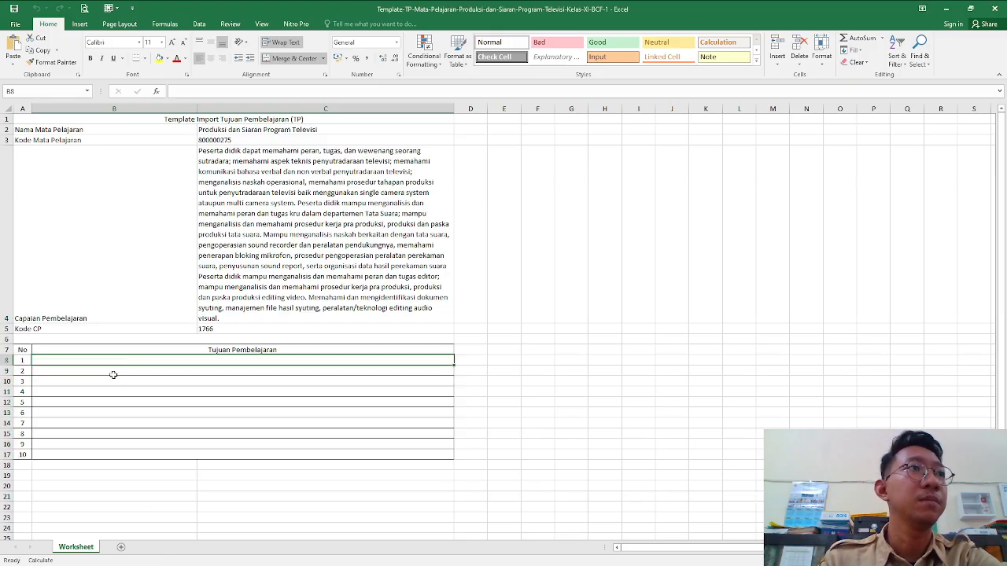
click(118, 370)
click(130, 360)
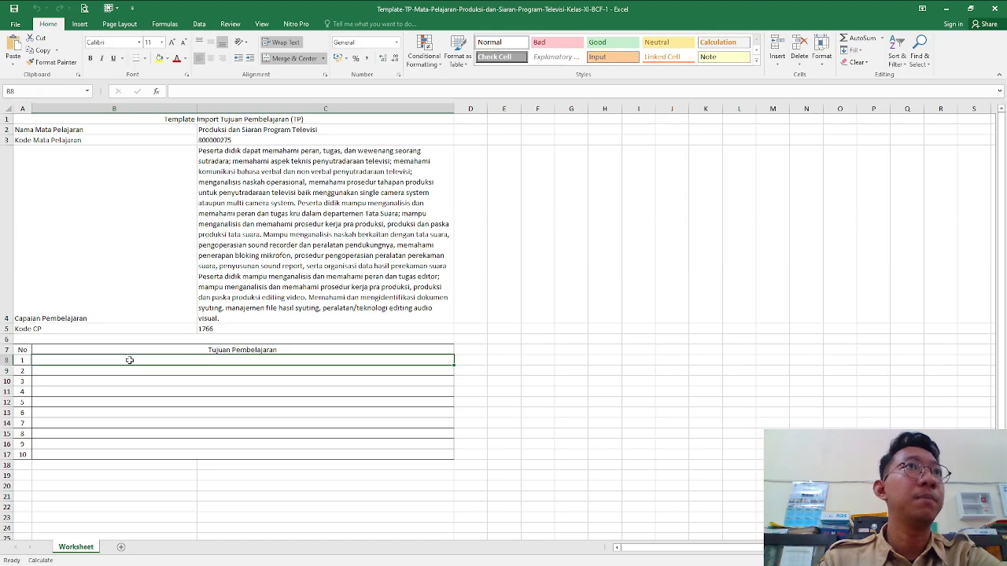
click(146, 370)
click(100, 359)
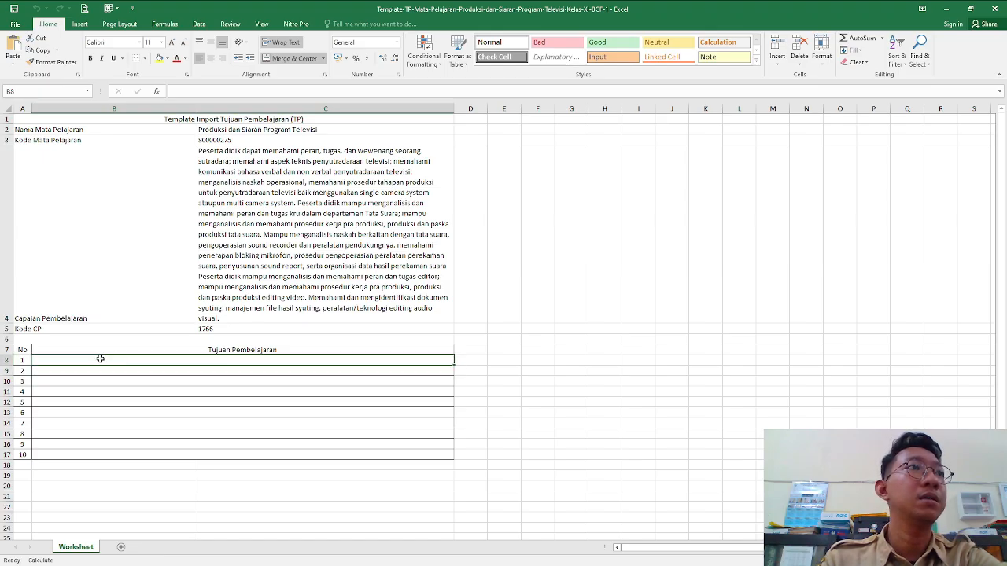
click(72, 370)
click(92, 362)
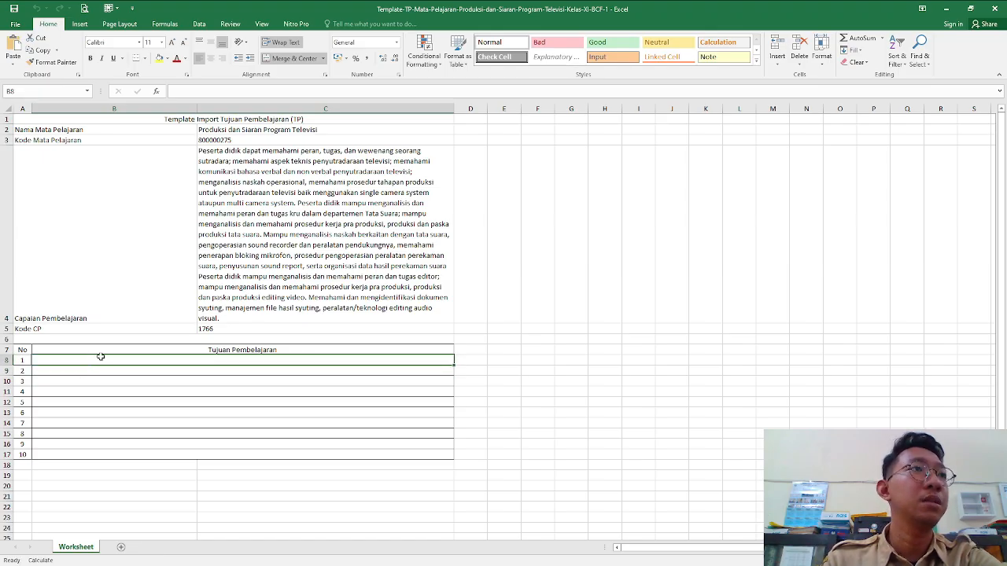
click(74, 381)
drag(90, 361, 84, 382)
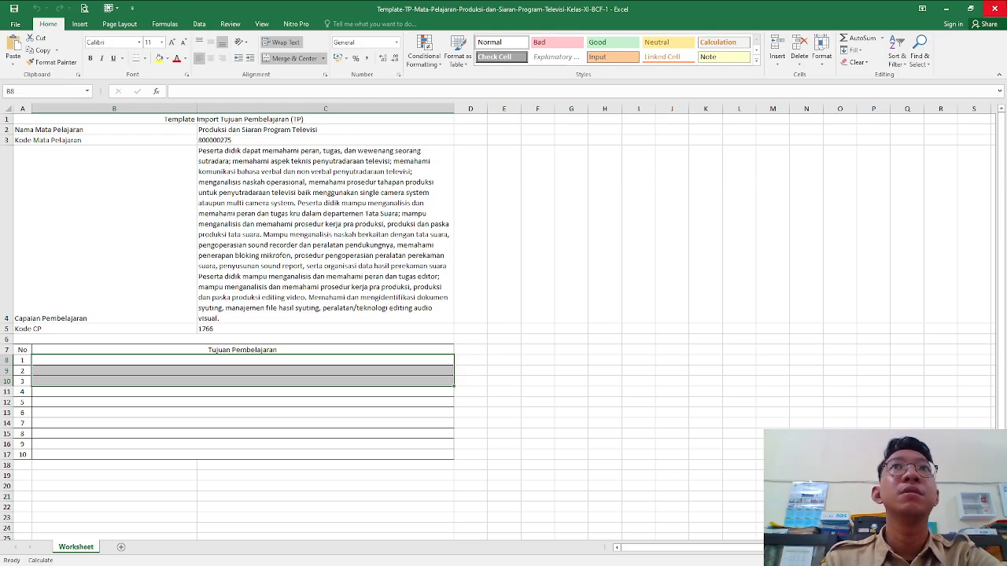
click(995, 8)
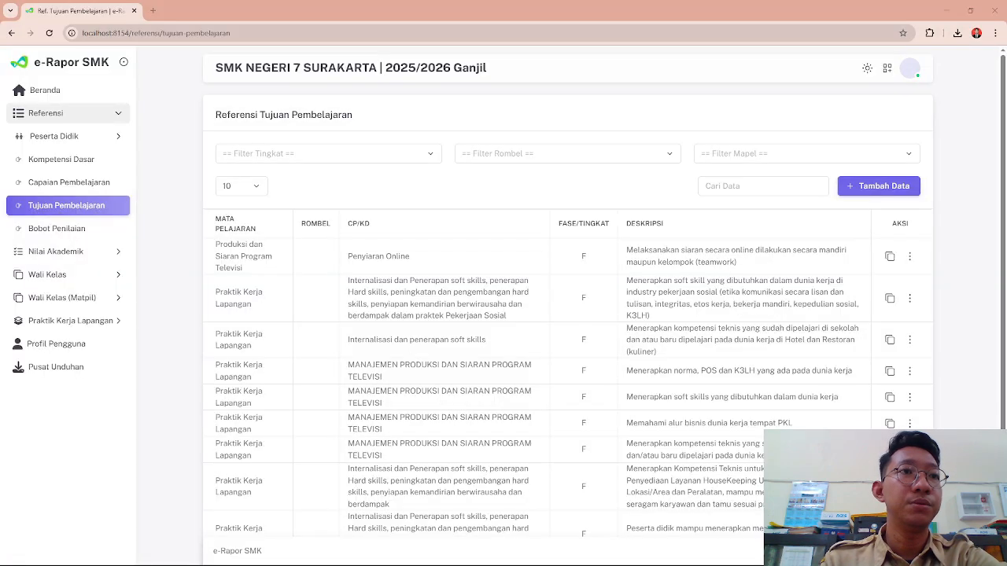
Step: Fill a new Tujuan Pembelajaran form with Kelas 11, XI BCF 1 and the subject Produksi dan Siaran Program Televisi
click(894, 186)
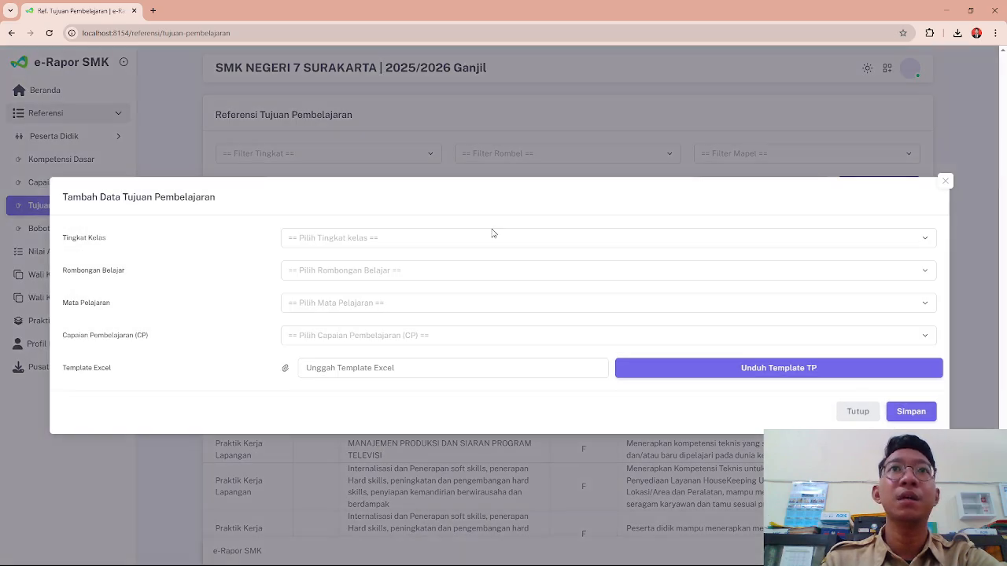
click(330, 239)
click(332, 291)
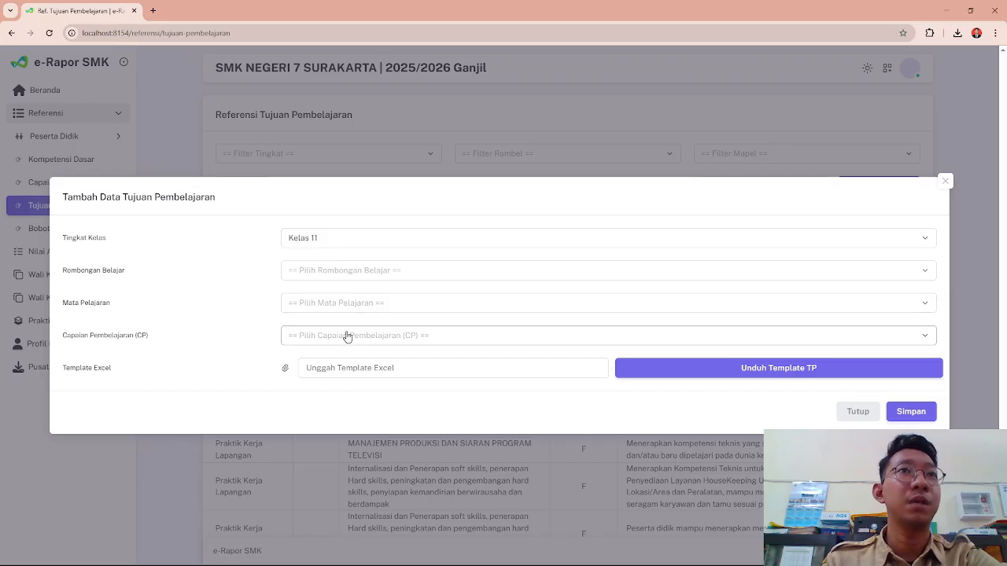
click(354, 276)
click(352, 305)
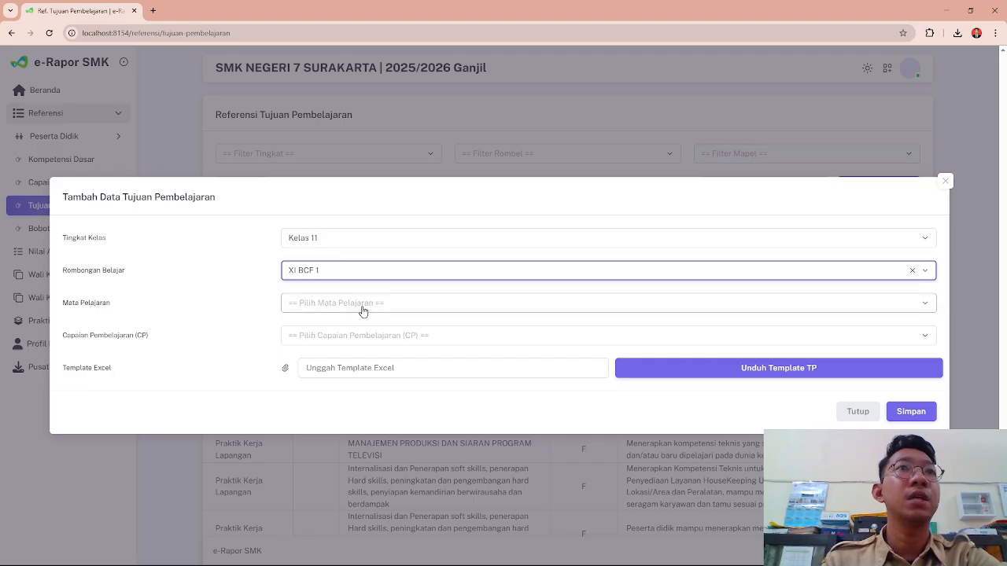
click(363, 309)
click(362, 329)
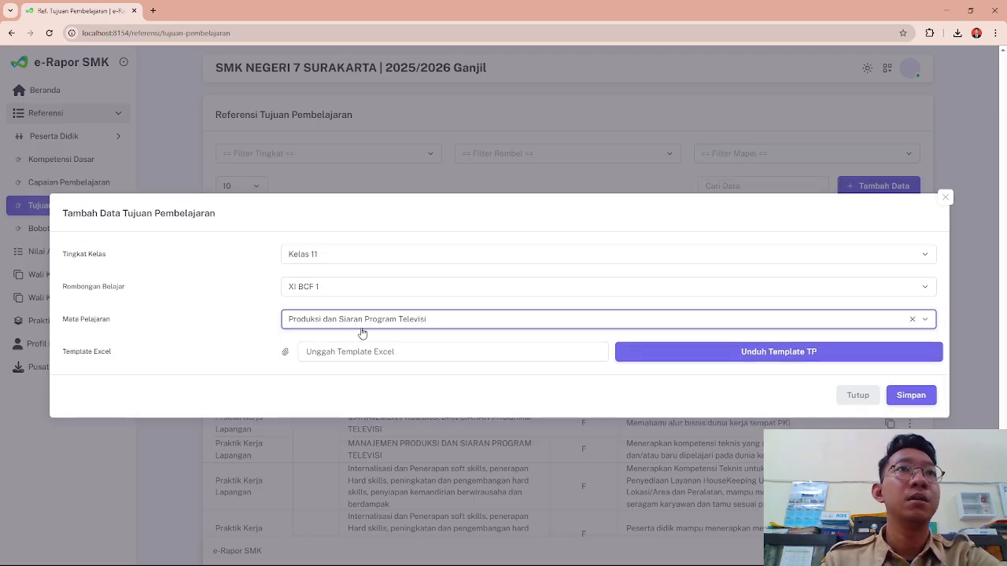
Step: Choose the sutradara Capaian Pembelajaran, attach Template-TP-Mata-Pelajaran-Produksi-dan-Siaran-Program-Televisi-Kelas-XI-BCF-1.xlsx, and close the form without saving
click(373, 340)
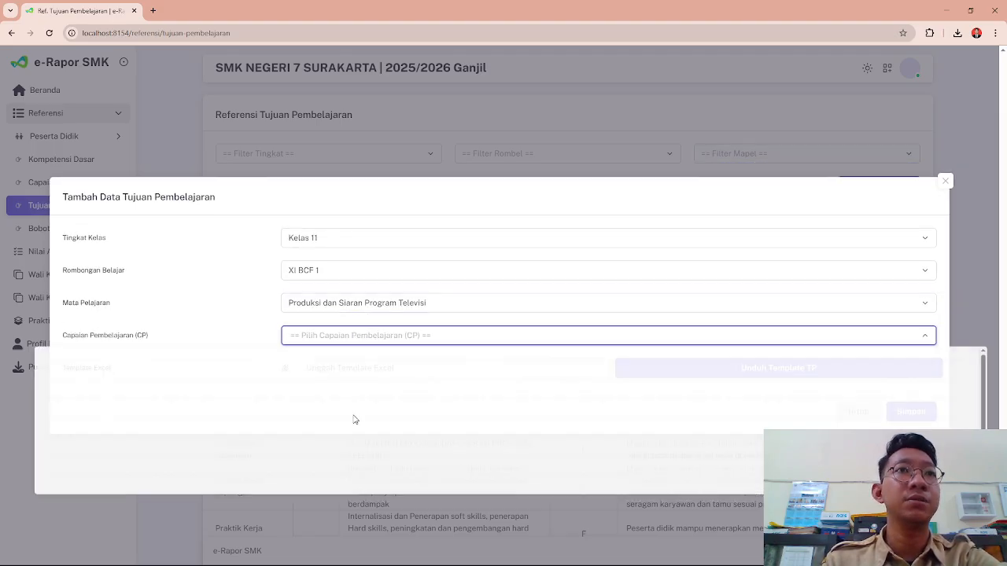
click(282, 496)
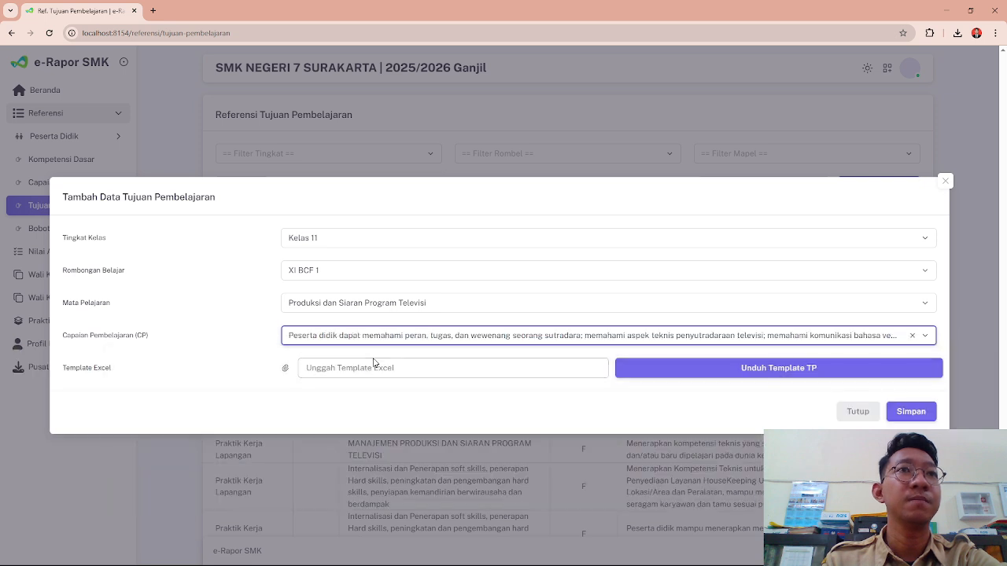
click(343, 376)
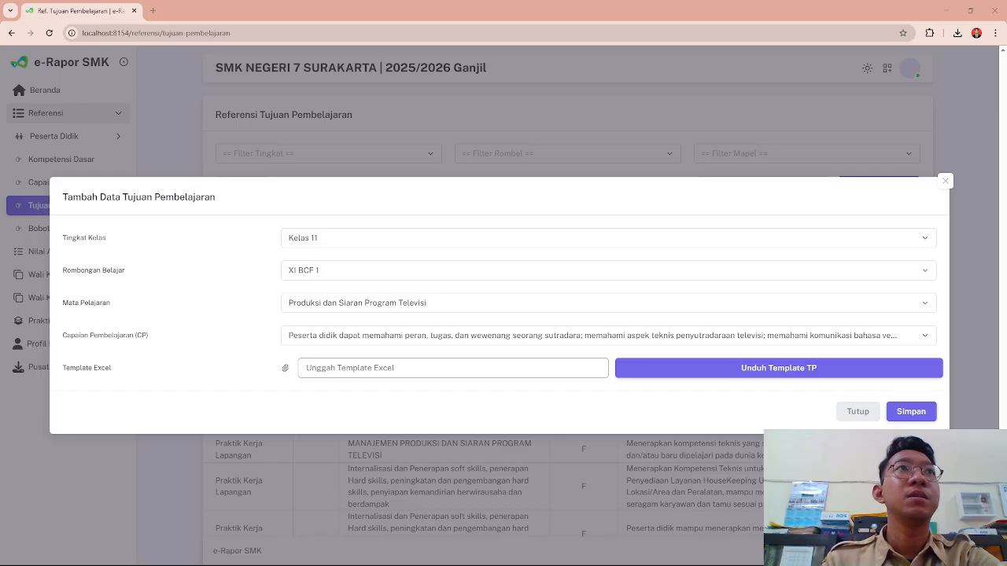
click(465, 299)
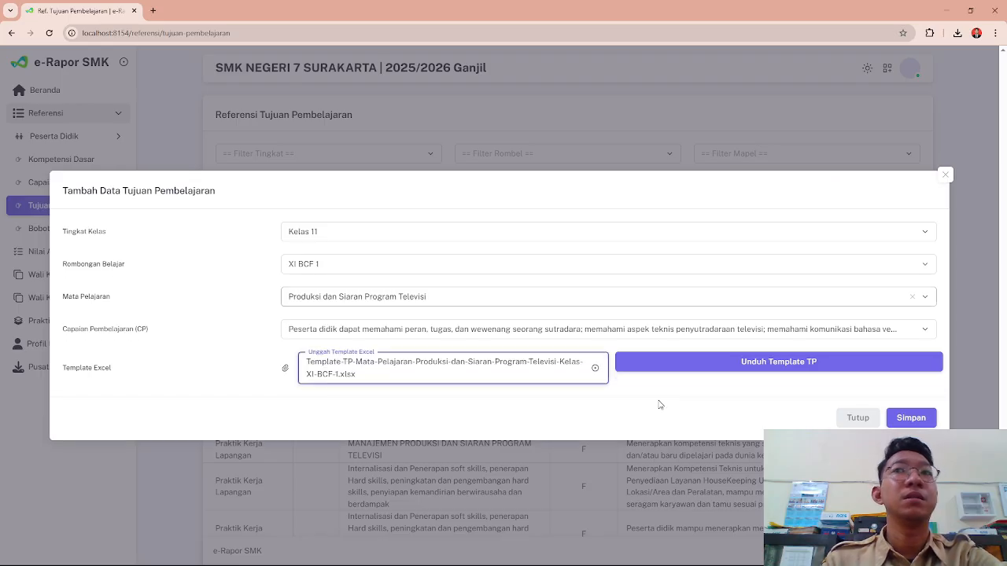
click(864, 418)
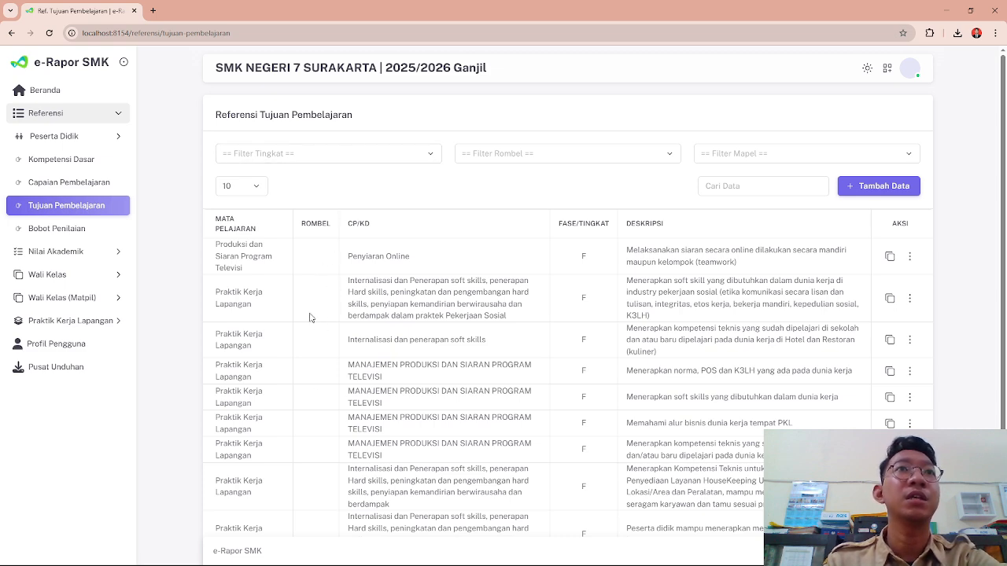
click(903, 185)
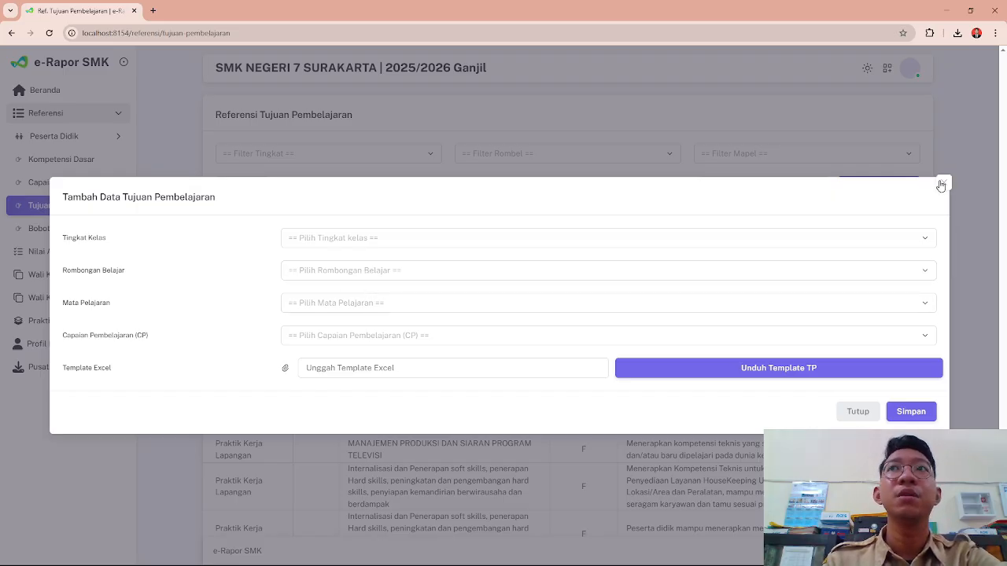
click(943, 183)
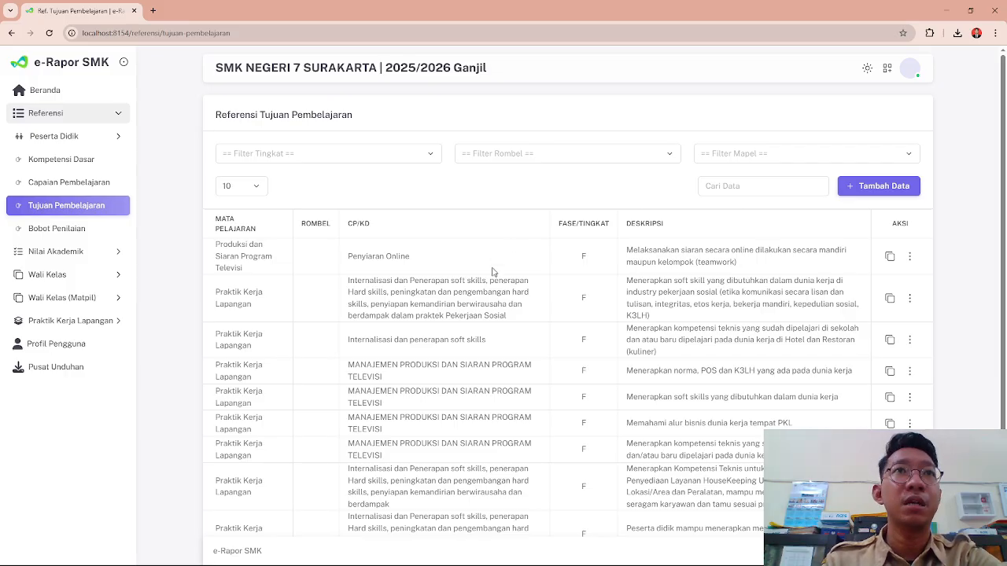
Step: Map the Penyiaran Online learning objective to the Kelas 11 classes XI BCF 1 and XI BCF 2, and save the mapping
click(890, 257)
click(427, 297)
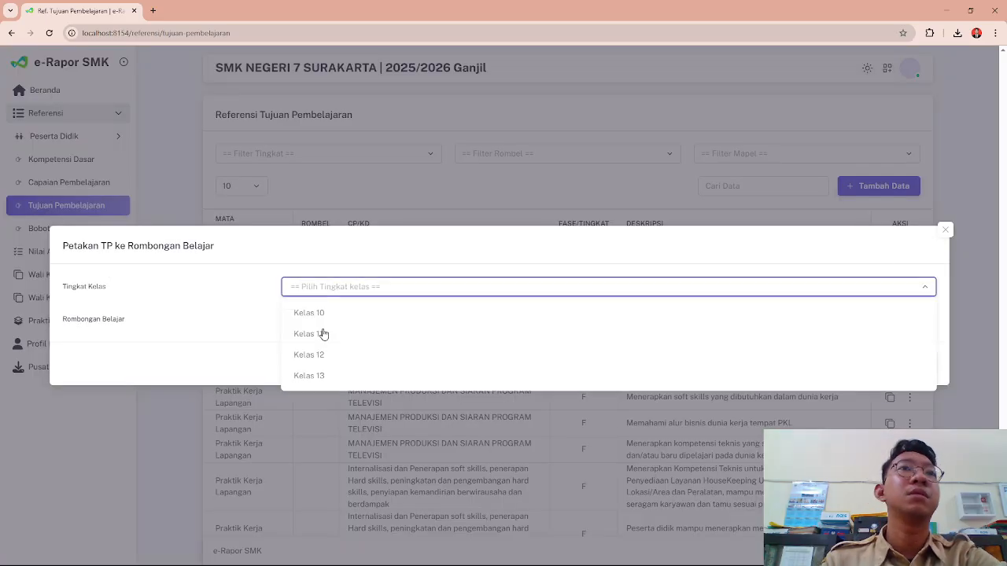
click(322, 335)
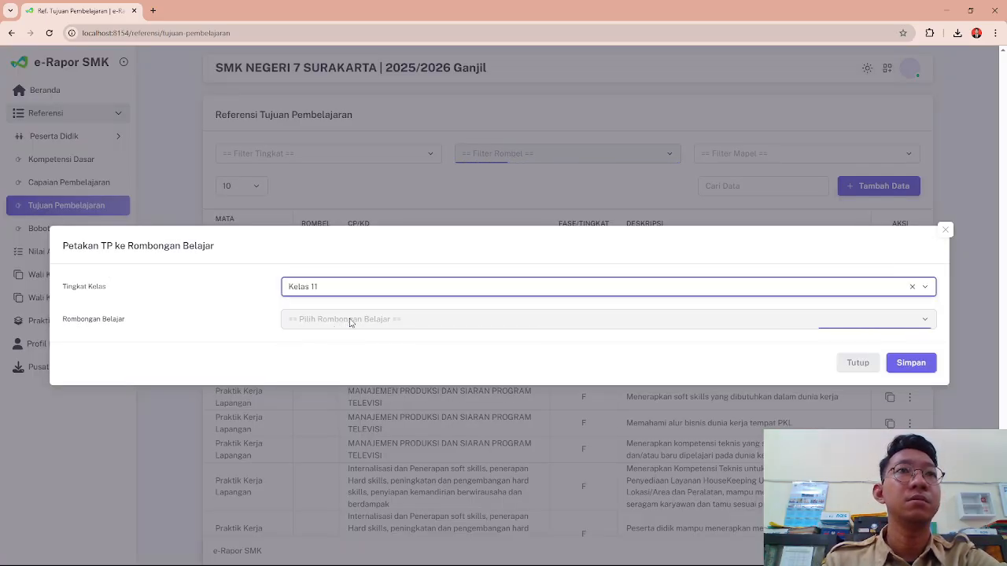
click(350, 324)
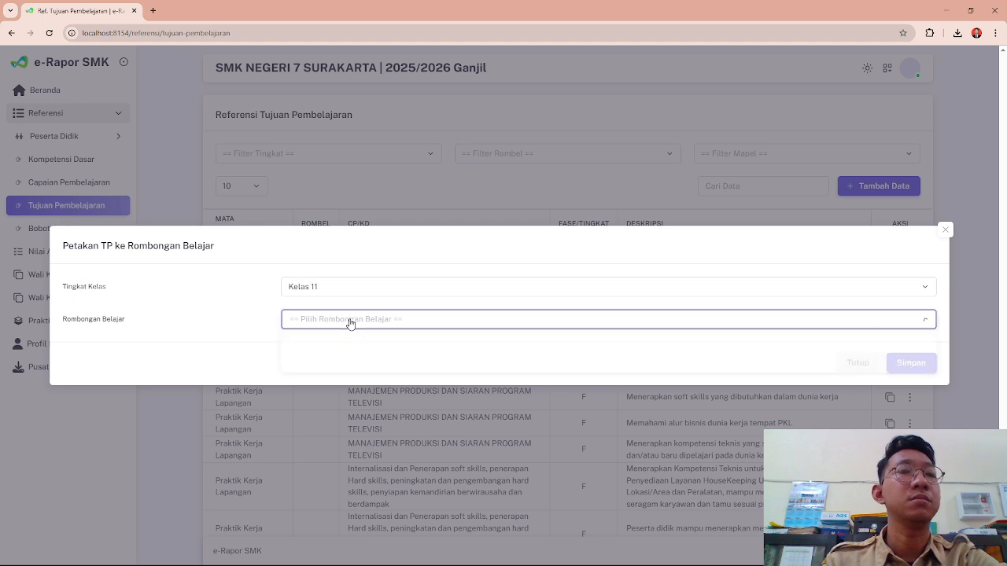
click(333, 349)
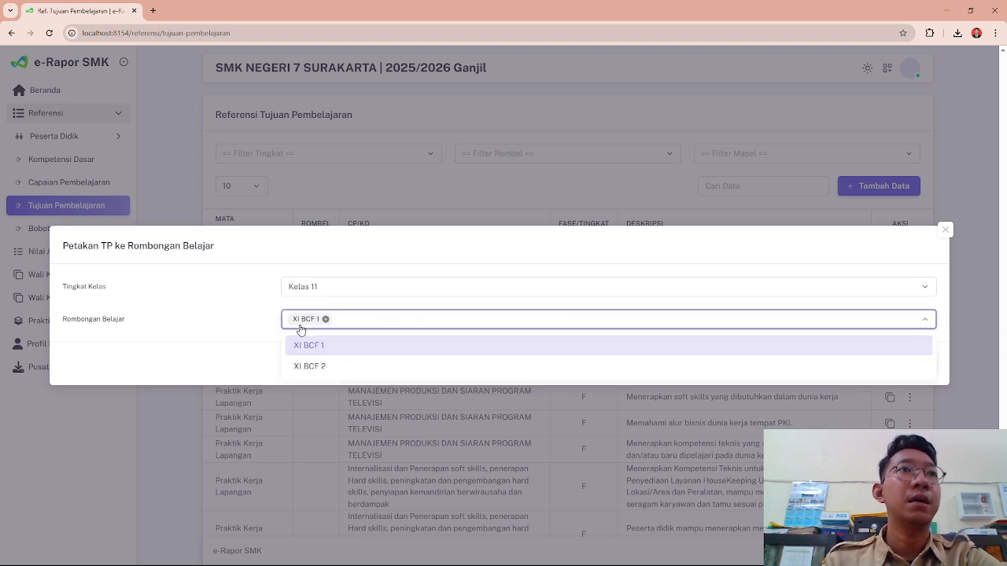
click(303, 366)
click(213, 343)
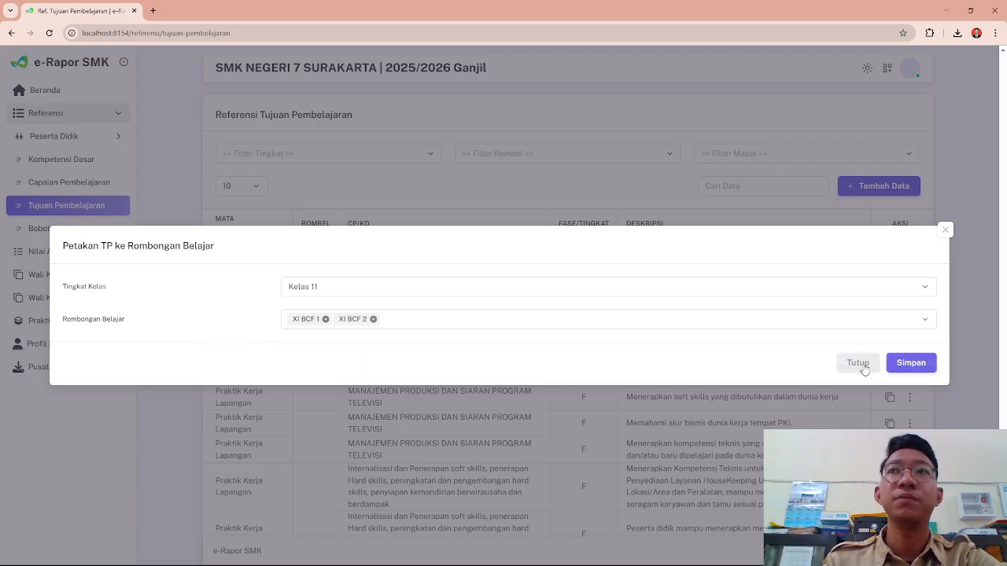
click(909, 376)
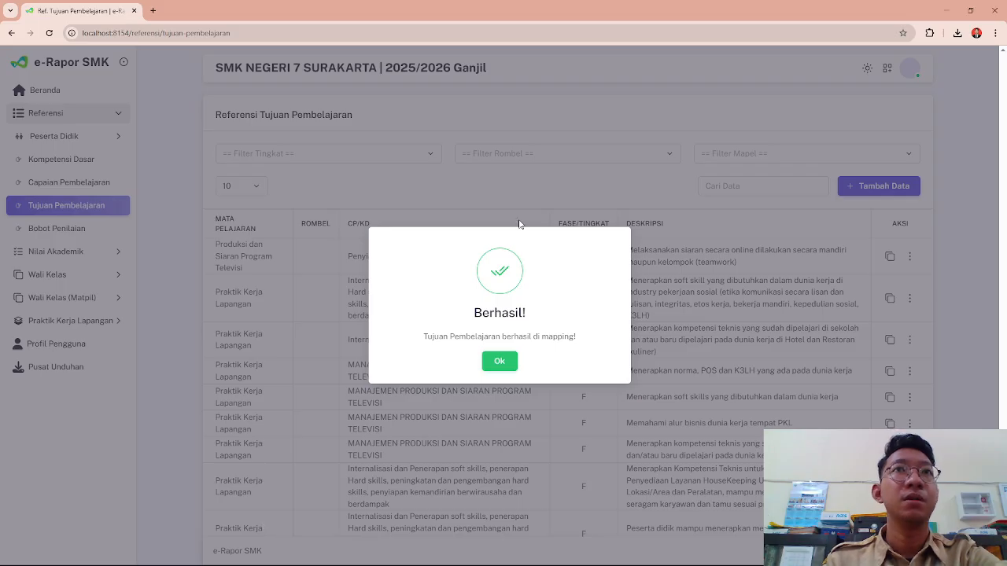
click(500, 363)
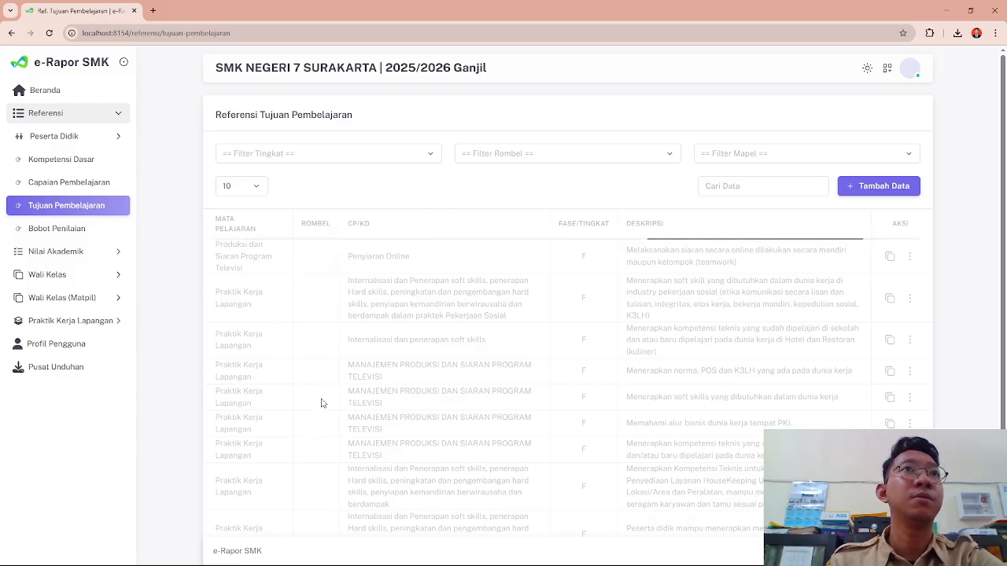
Step: Examine the mapped classes and description of the Penyiaran Online learning objective, and close its class mapping form without saving
drag(332, 264, 304, 252)
click(325, 281)
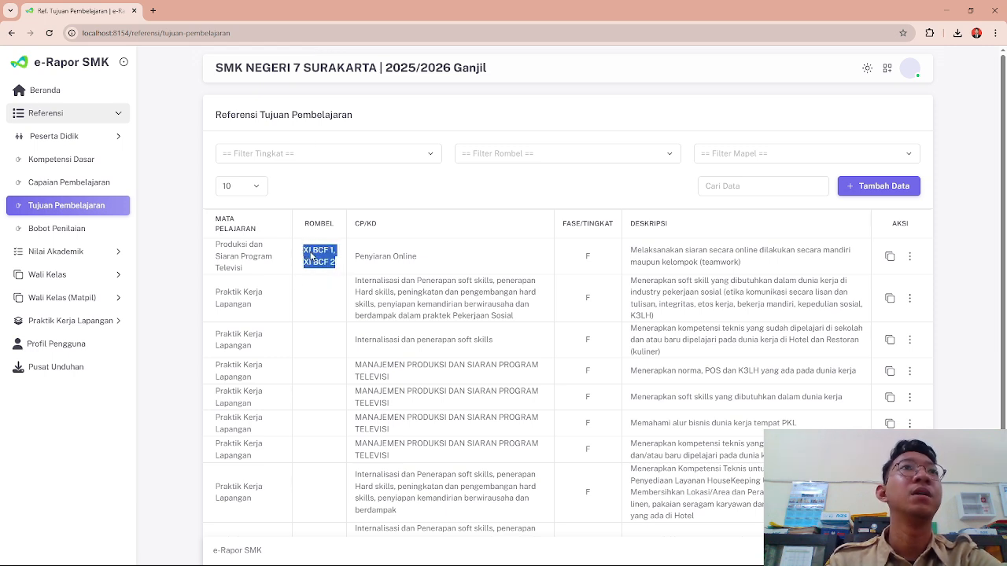
click(344, 260)
drag(214, 244, 761, 267)
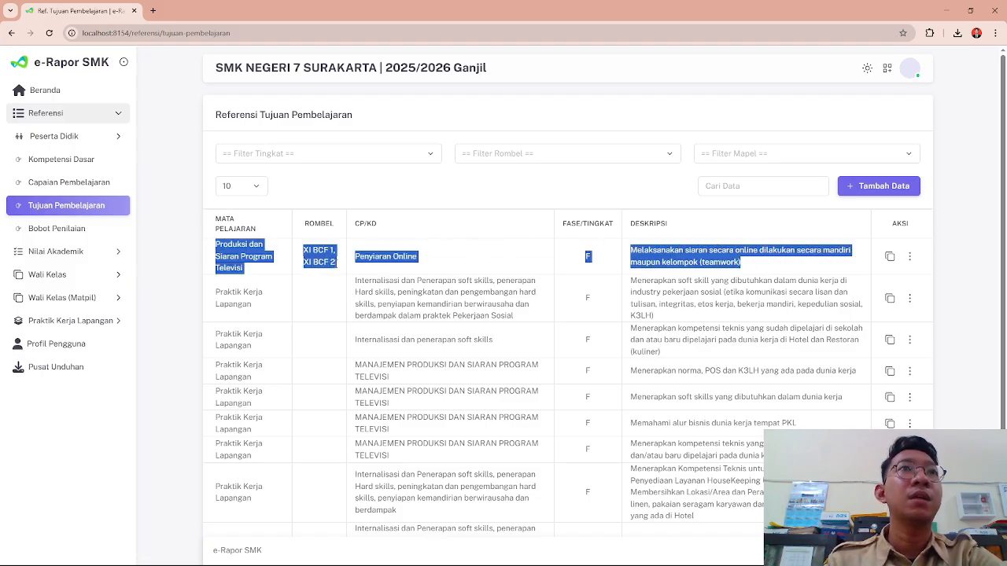
click(324, 259)
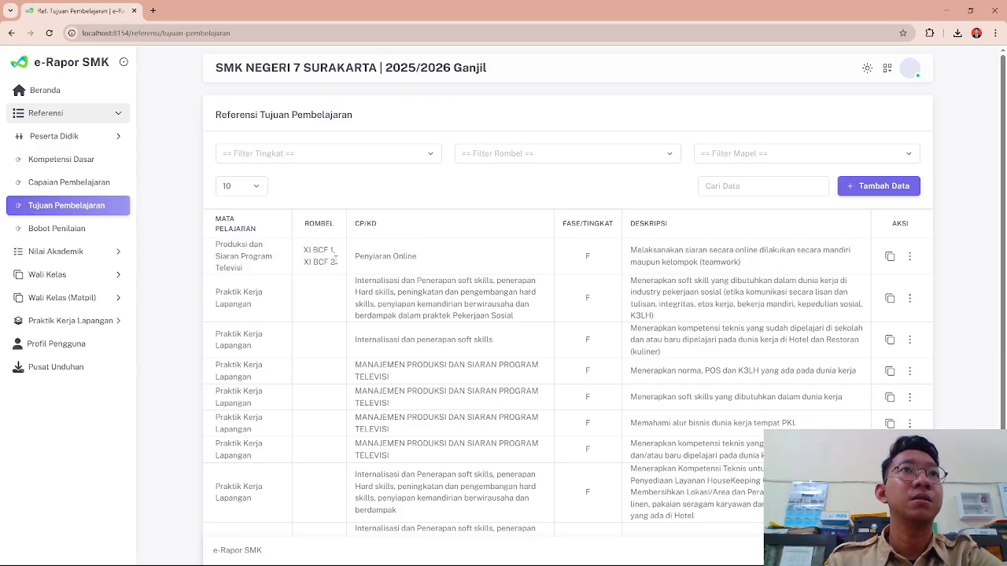
drag(337, 262, 303, 245)
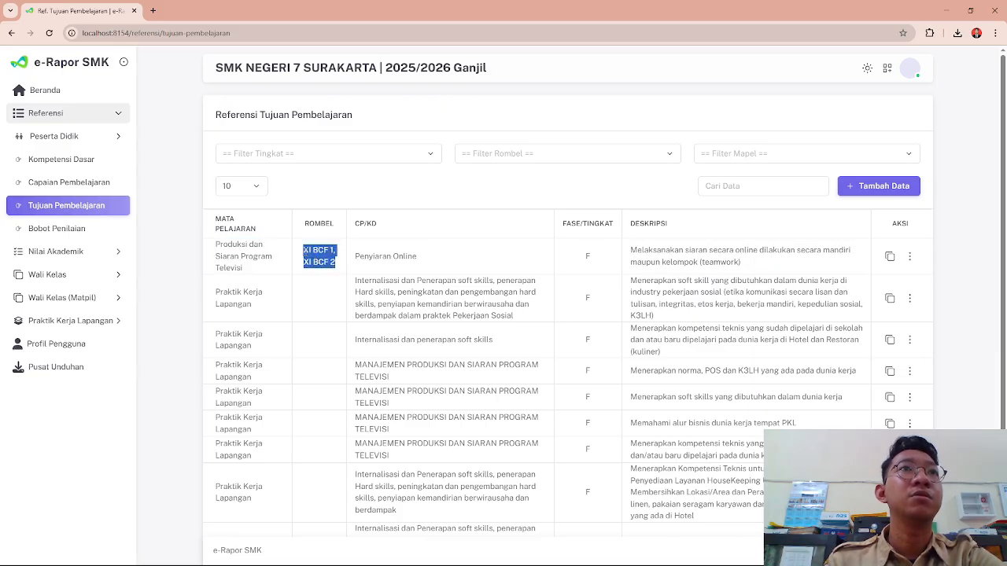
click(423, 262)
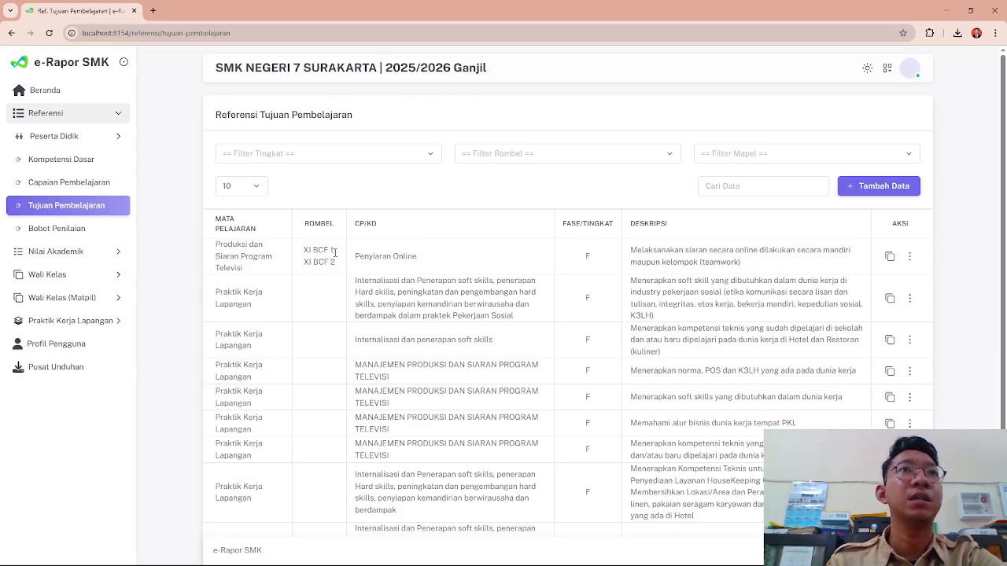
drag(335, 252, 272, 256)
click(261, 256)
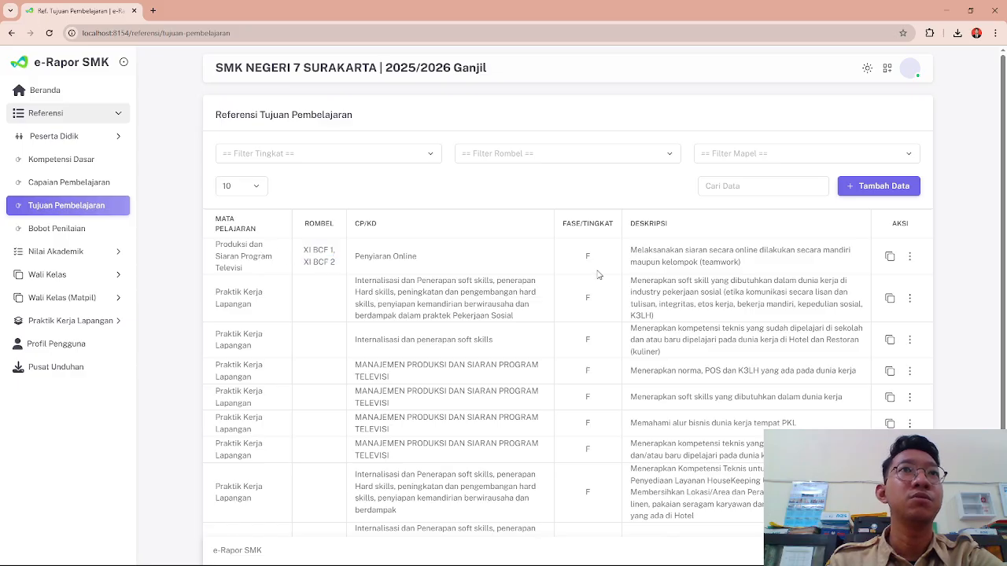
drag(630, 250, 741, 264)
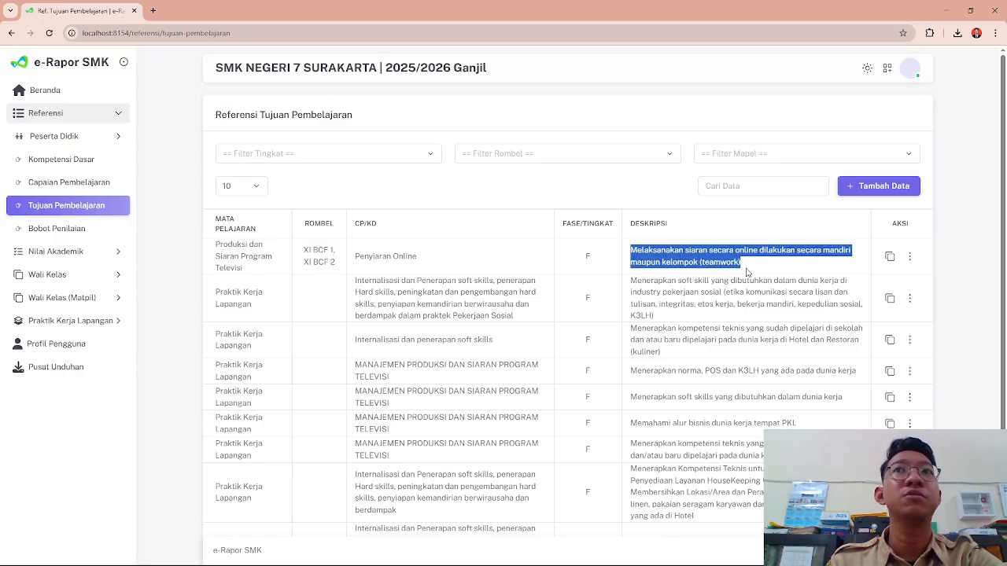
click(708, 280)
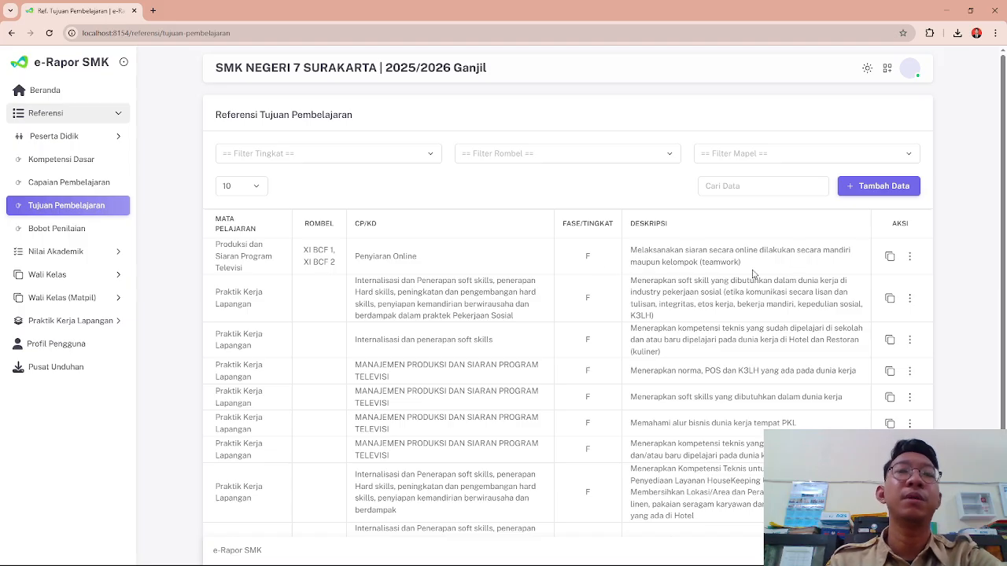
click(889, 258)
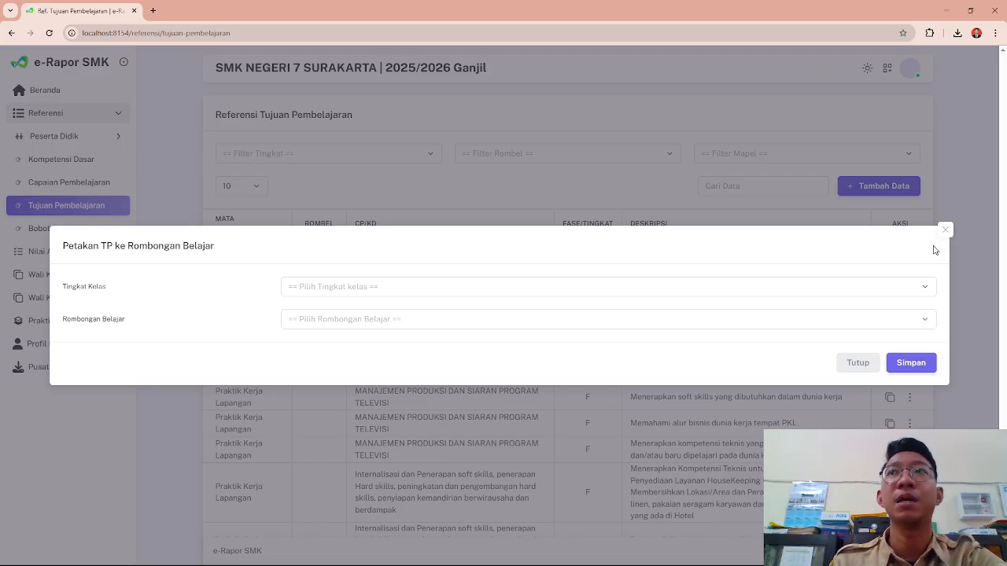
click(940, 233)
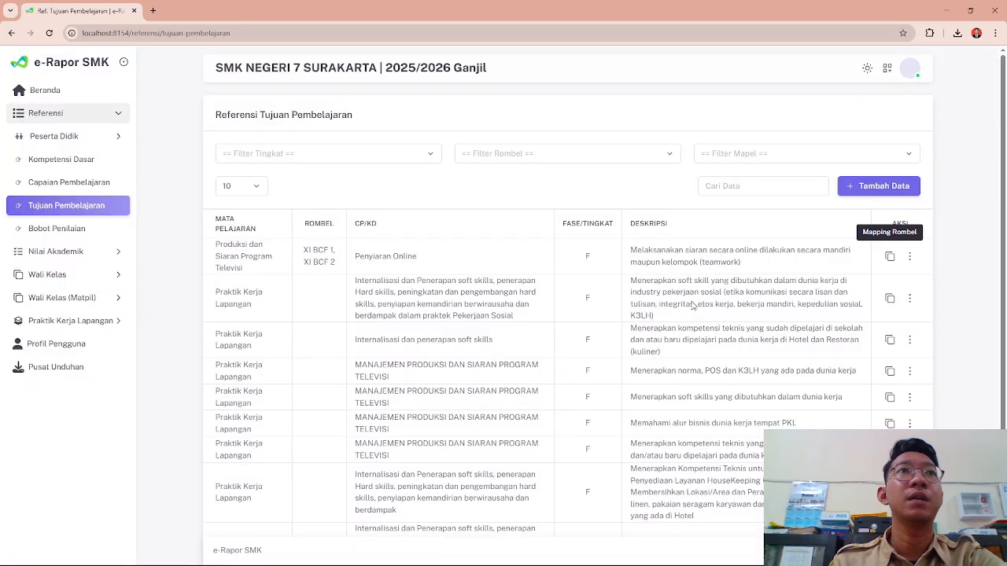
Step: Collapse the Referensi group and open the Asesmen Sumatif page under Nilai Akademik
click(51, 252)
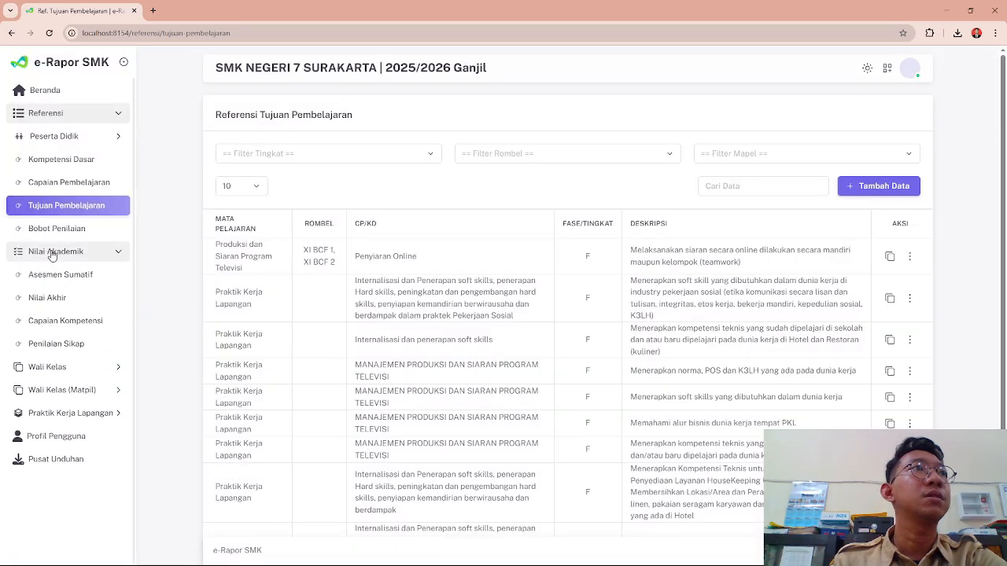
click(118, 117)
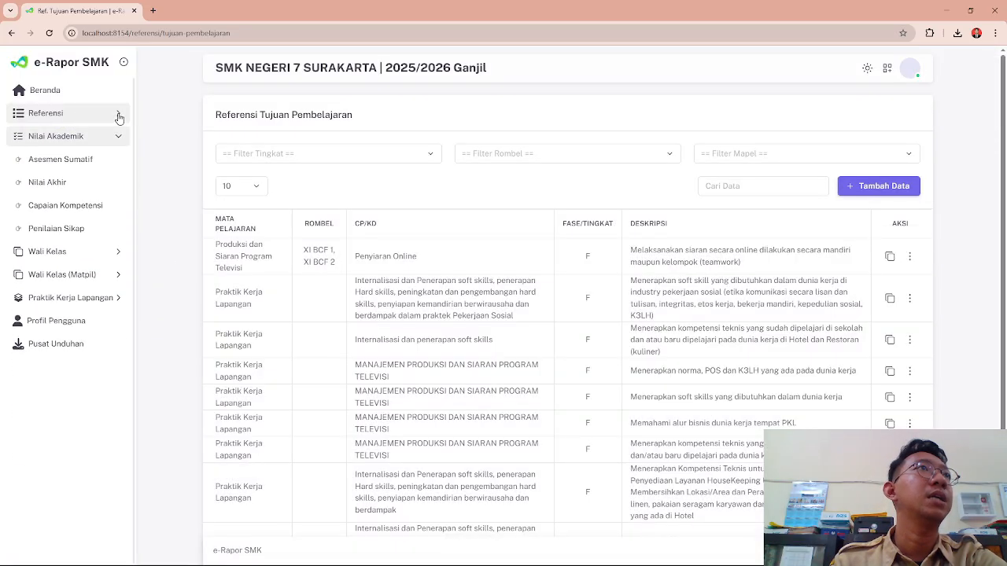
click(104, 139)
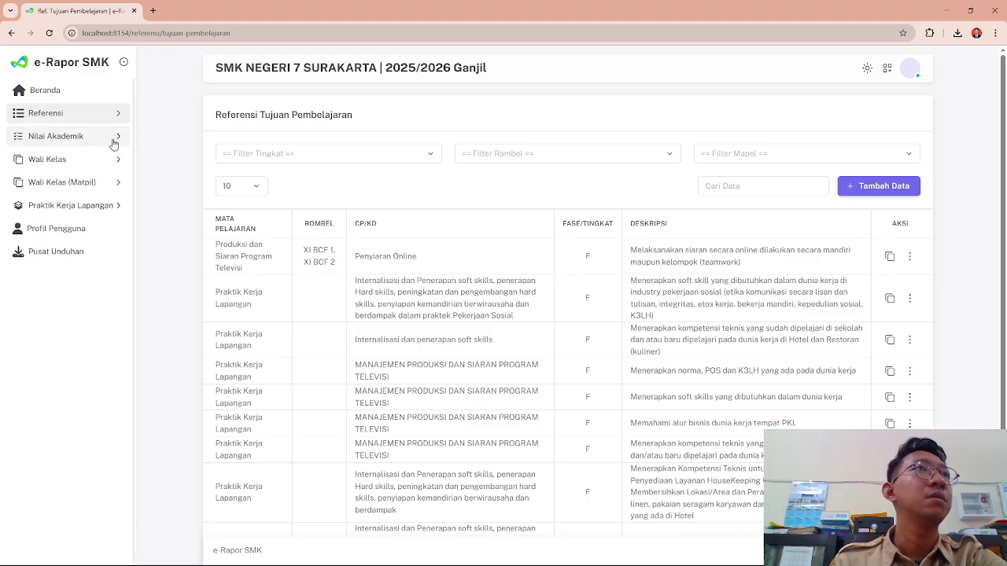
click(112, 144)
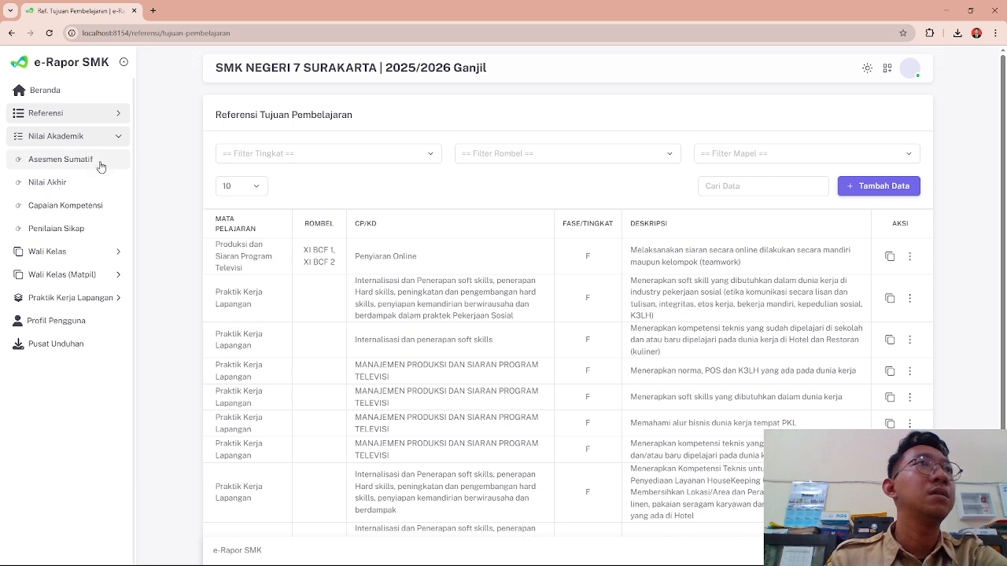
click(99, 167)
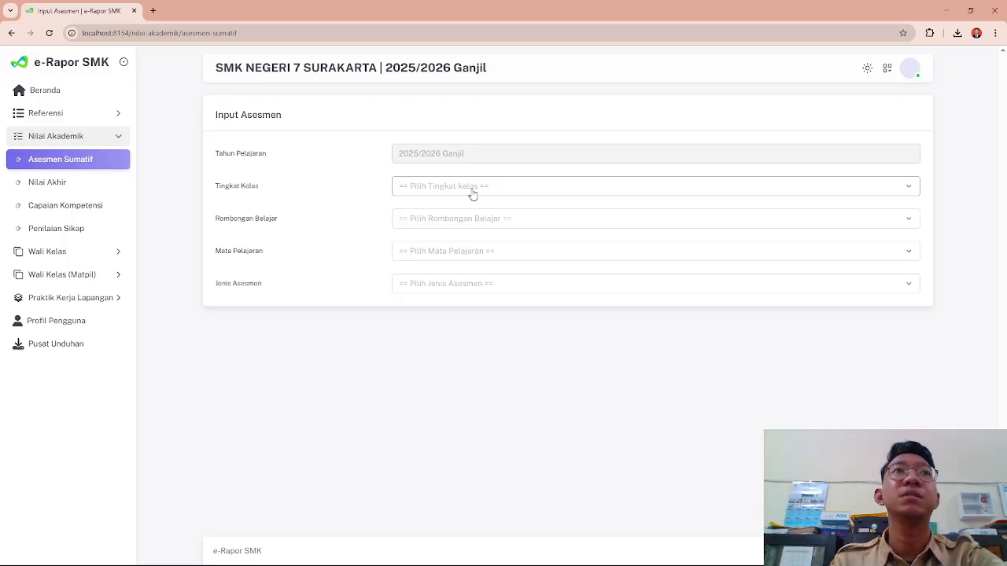
Step: Set the assessment input to Kelas 11, XI BCF 1, Produksi dan Siaran Program Televisi and the assessment type Sumatif Lingkup Materi
click(471, 189)
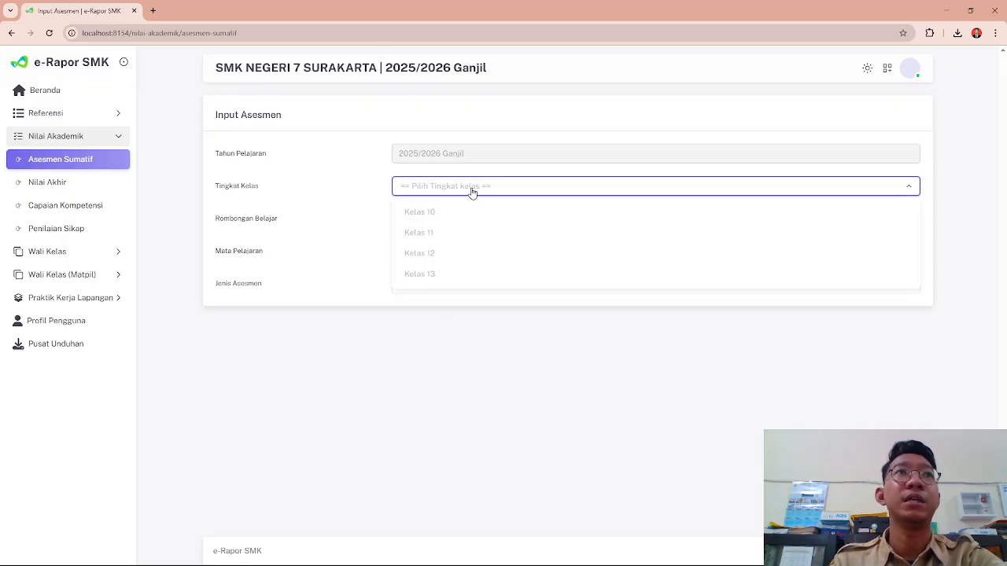
click(461, 227)
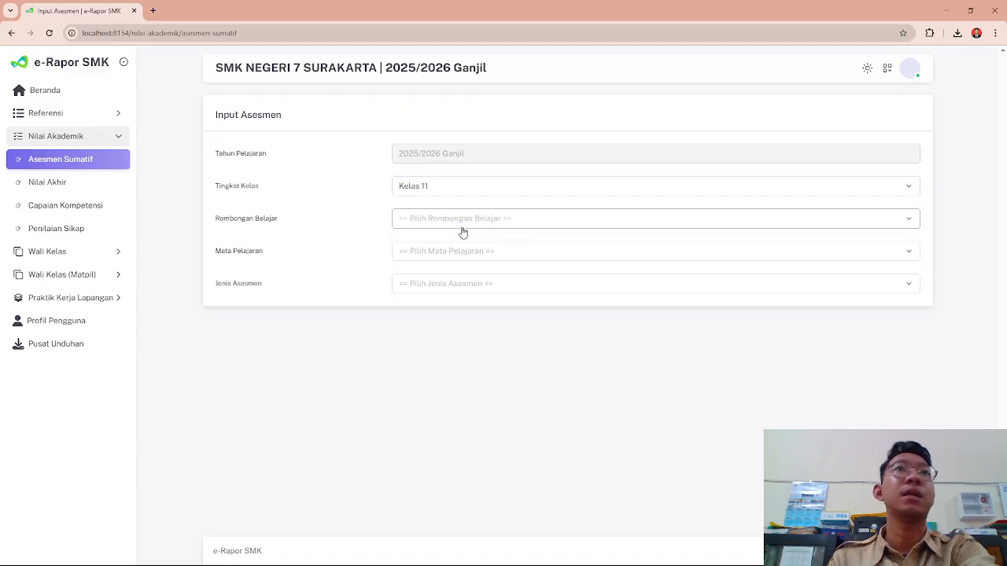
click(463, 230)
click(476, 250)
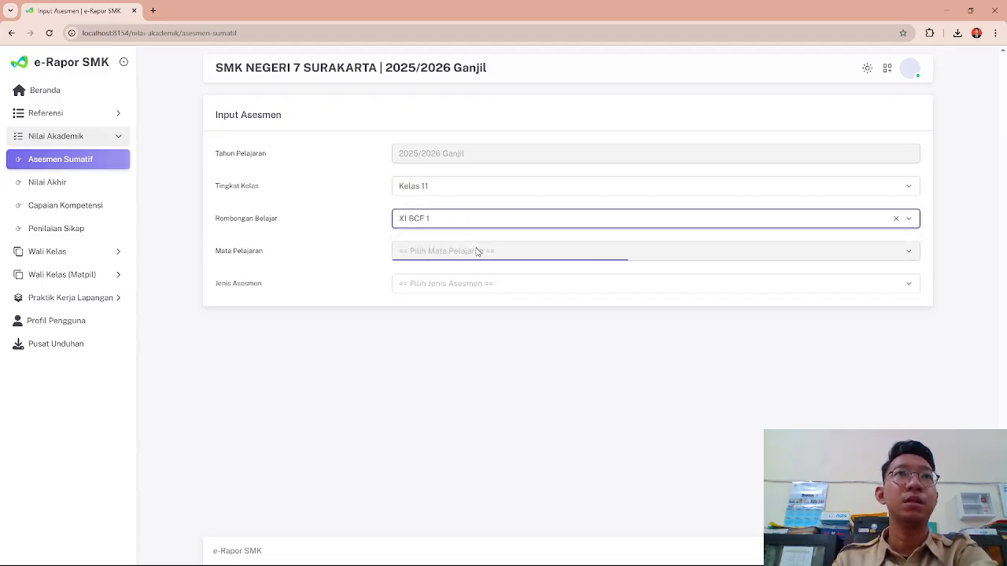
click(475, 253)
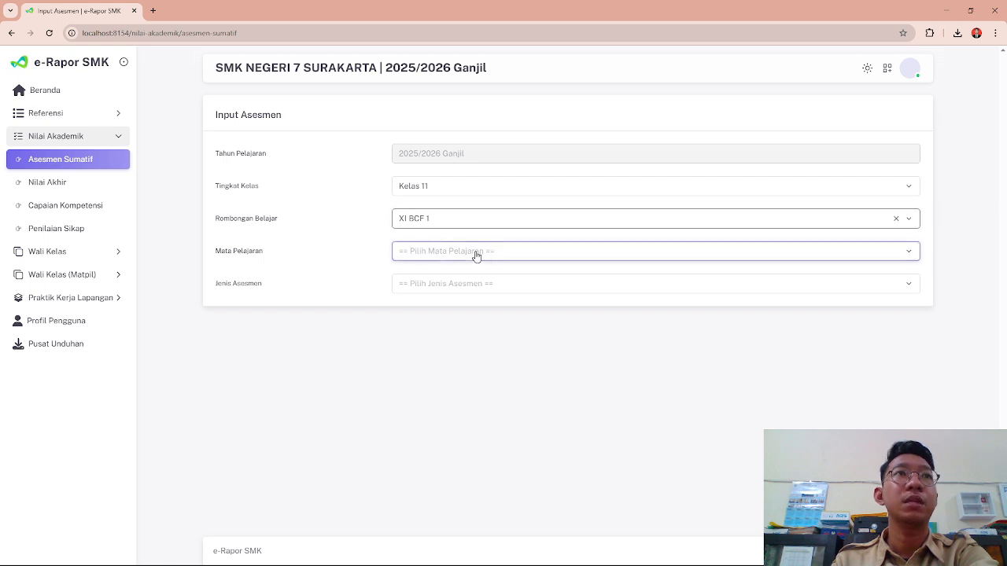
click(464, 279)
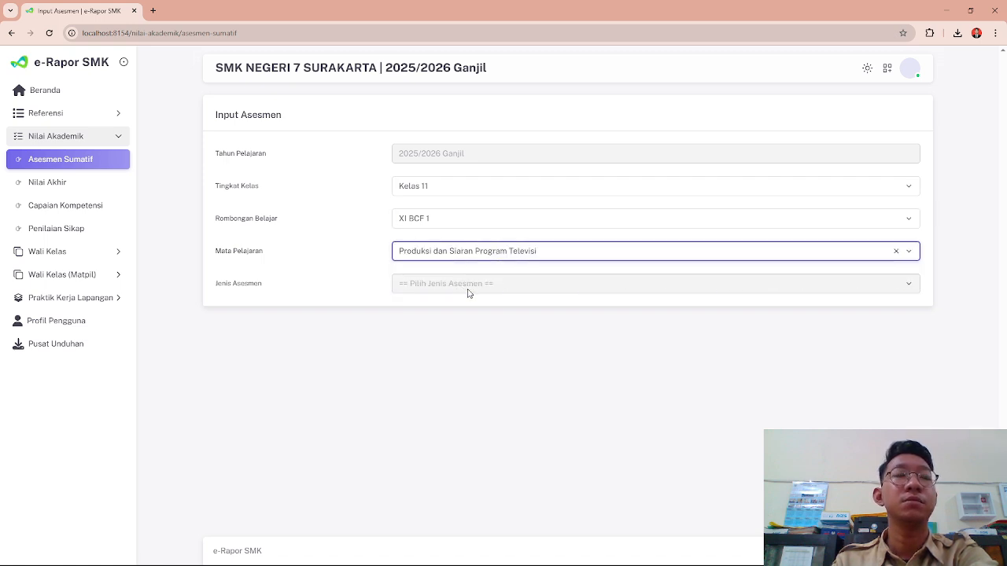
click(477, 286)
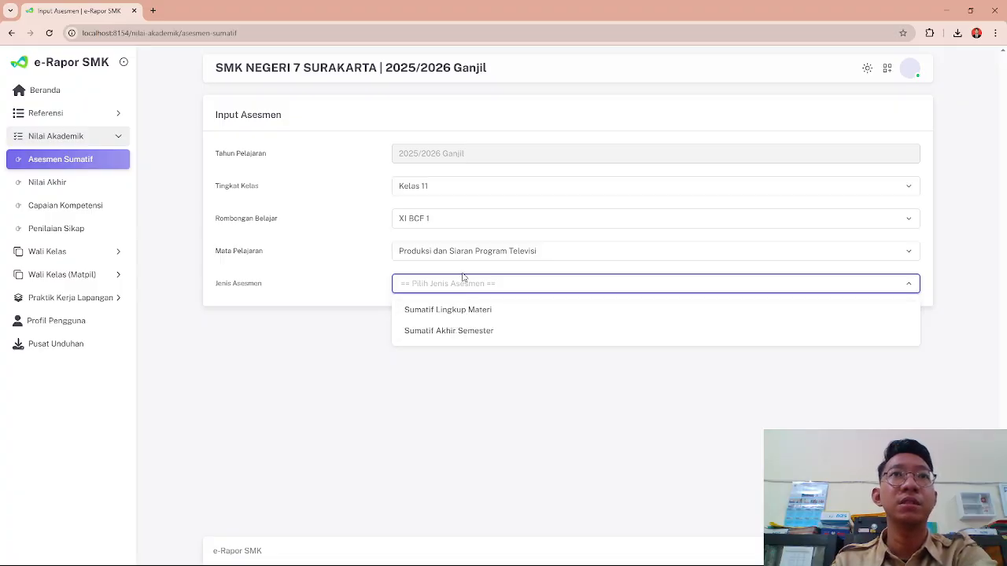
click(454, 311)
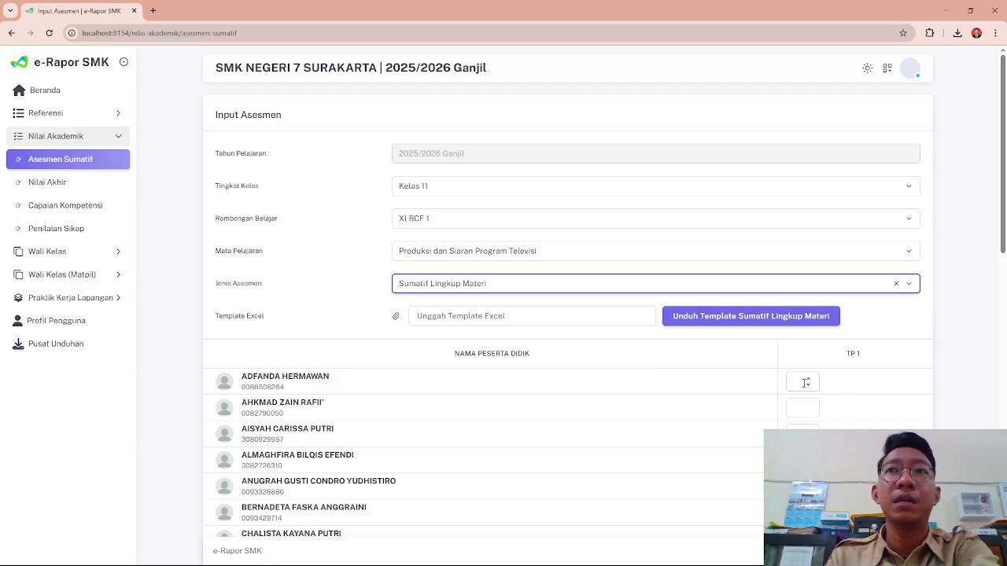
Step: Examine the student list, the TP 1 objective description and the TP 1 score fields without entering any scores
mouse_move(865, 362)
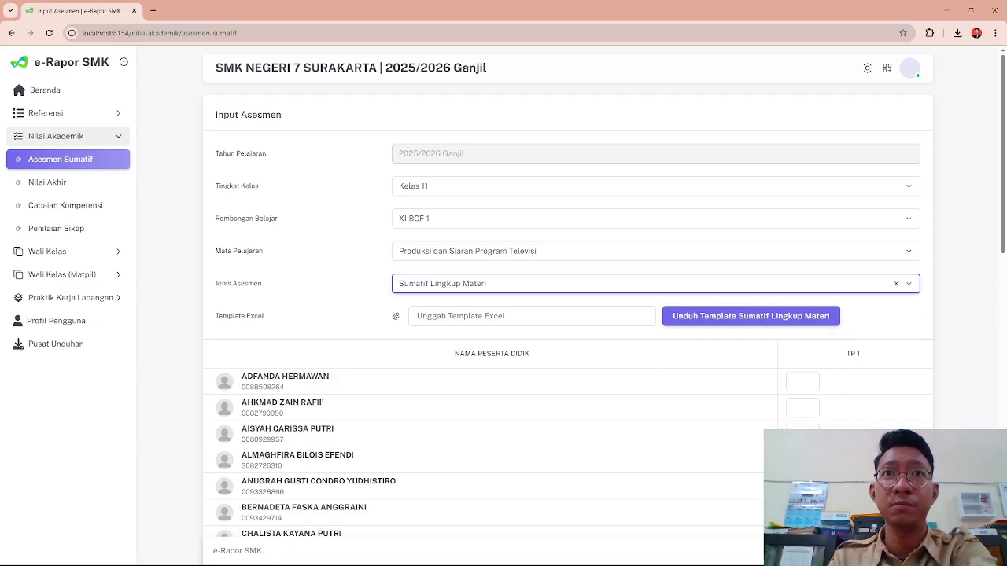
scroll(837, 421, down, 3)
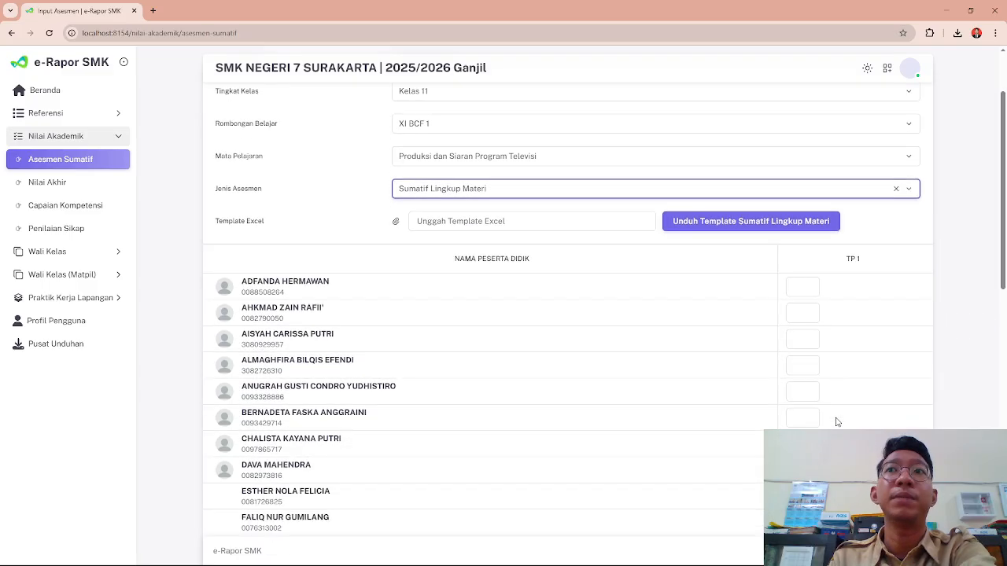
scroll(834, 417, down, 3)
scroll(827, 417, up, 5)
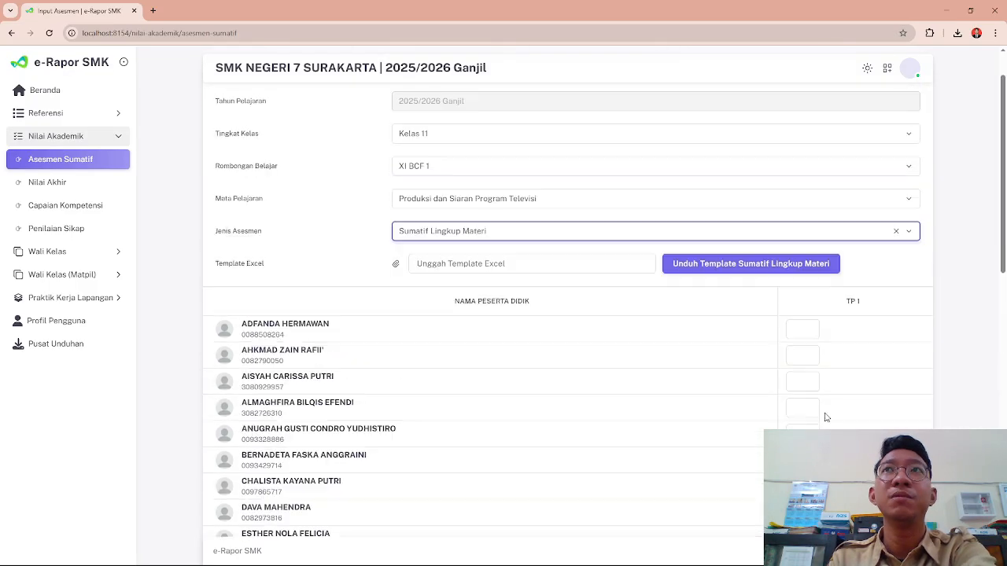
mouse_move(842, 308)
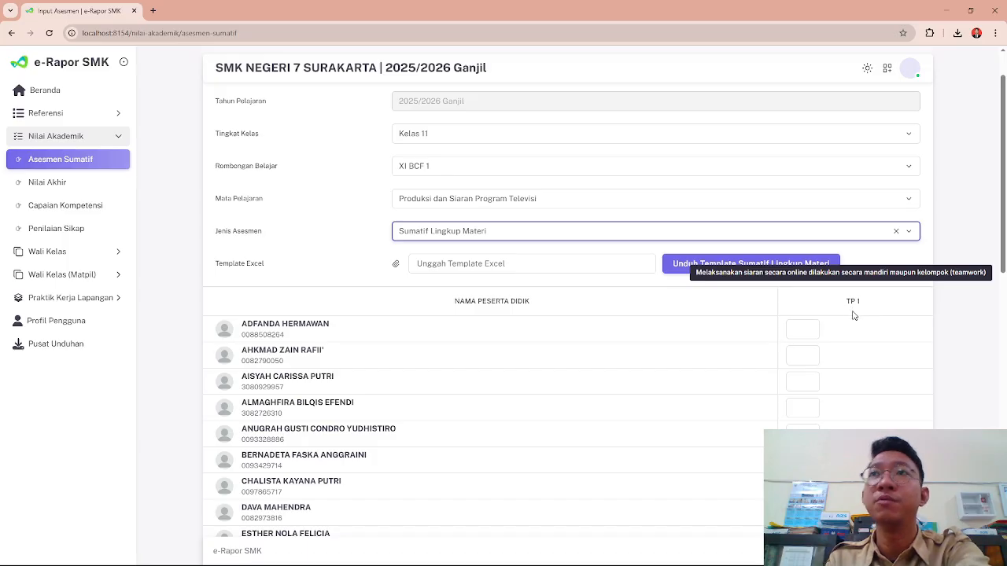
scroll(836, 319, down, 3)
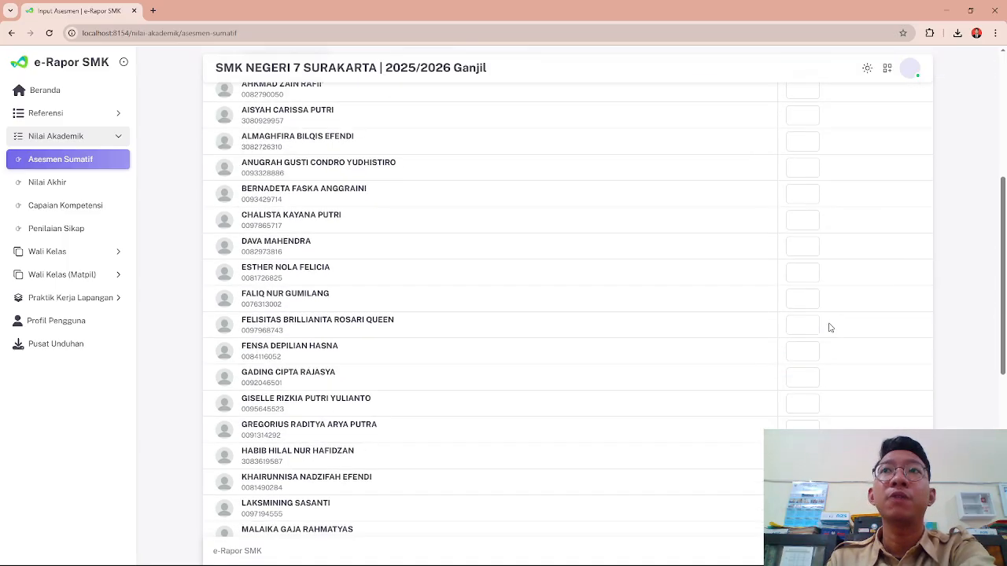
scroll(833, 328, down, 5)
scroll(828, 328, up, 6)
scroll(828, 328, up, 3)
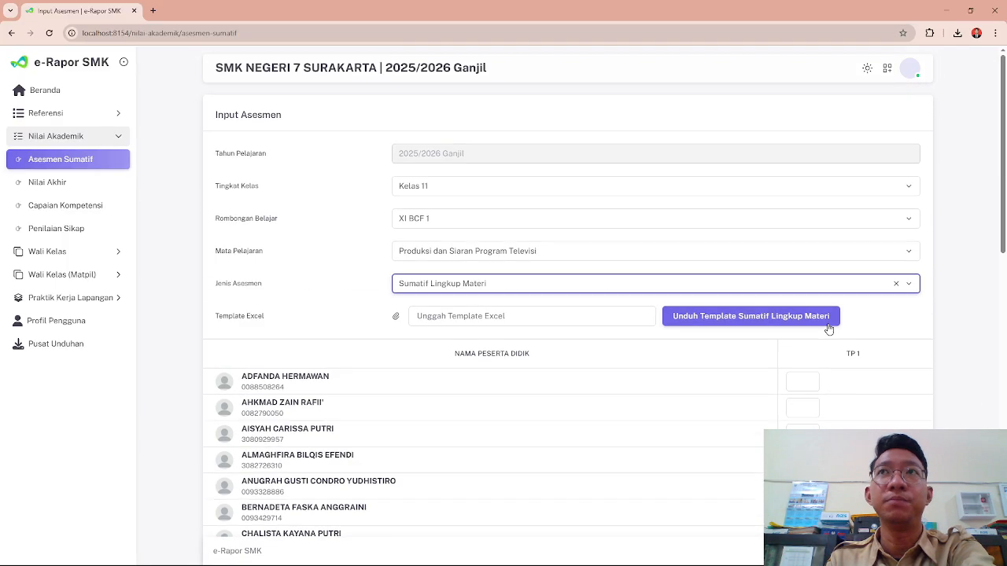
click(799, 386)
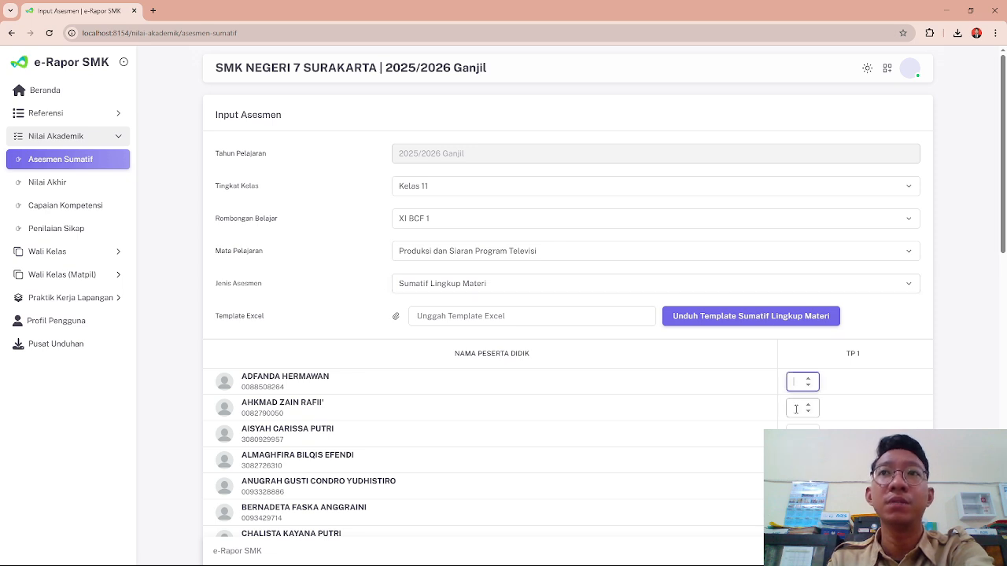
click(641, 373)
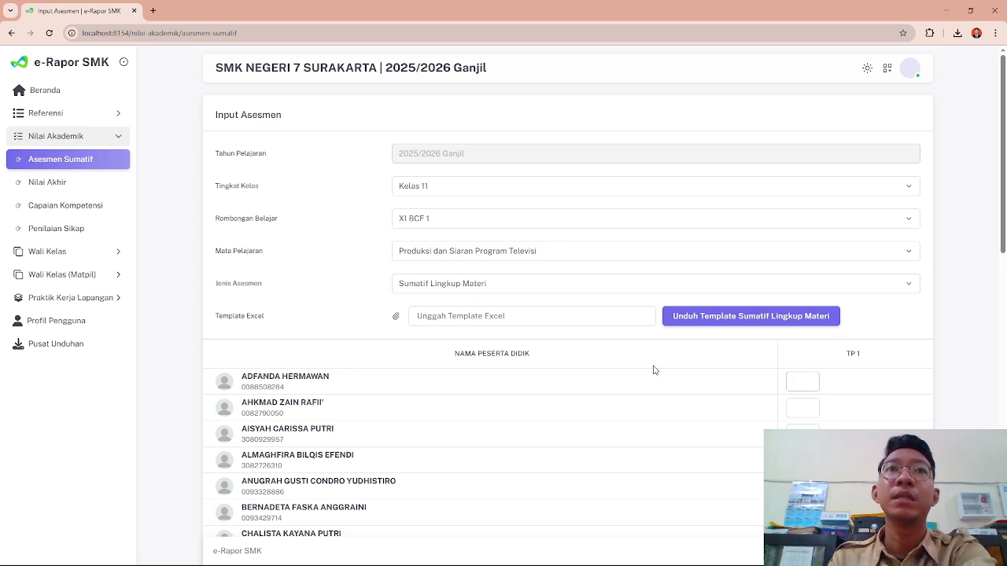
Step: Download the Sumatif Lingkup Materi score template and open the workbook in Excel
click(708, 321)
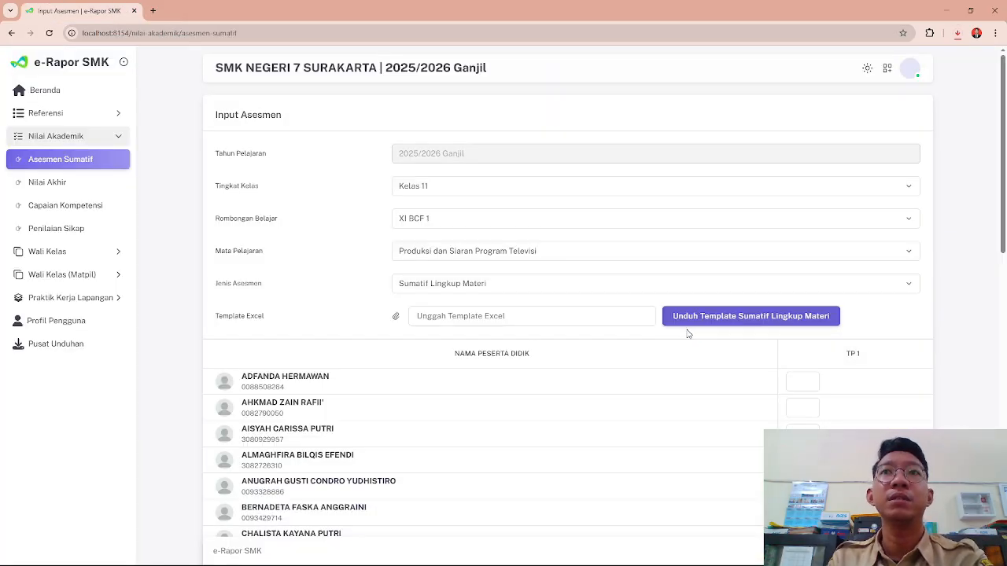
click(870, 85)
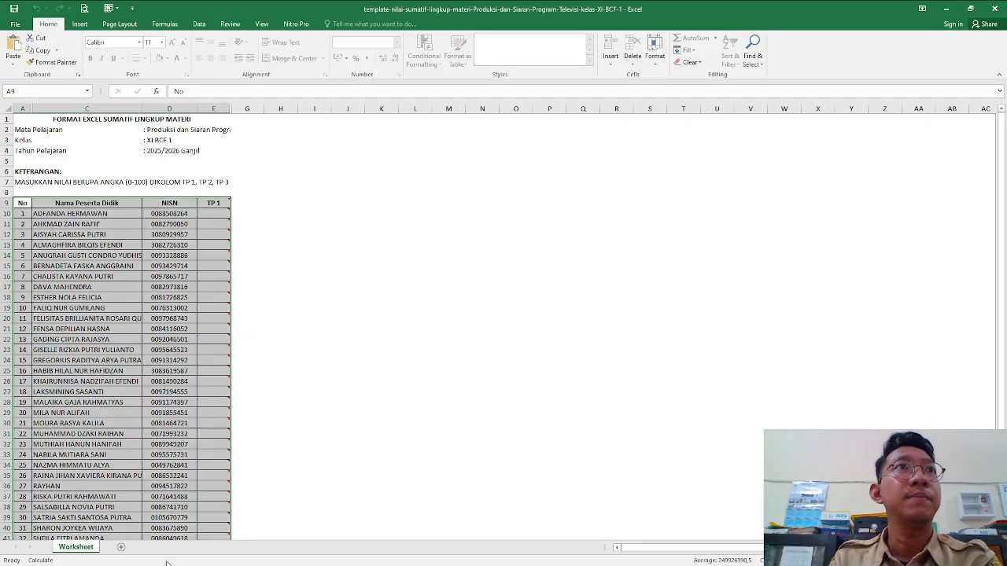
Step: Examine the template's student list and the TP 1 score column, including the objective comment on cell E10
click(247, 375)
scroll(207, 273, down, 2)
scroll(207, 273, up, 2)
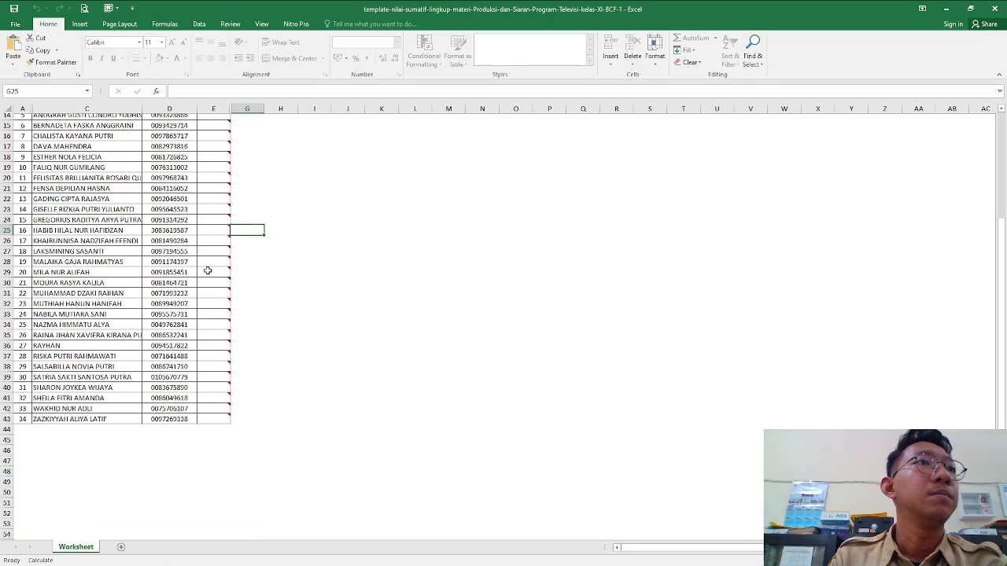
click(210, 214)
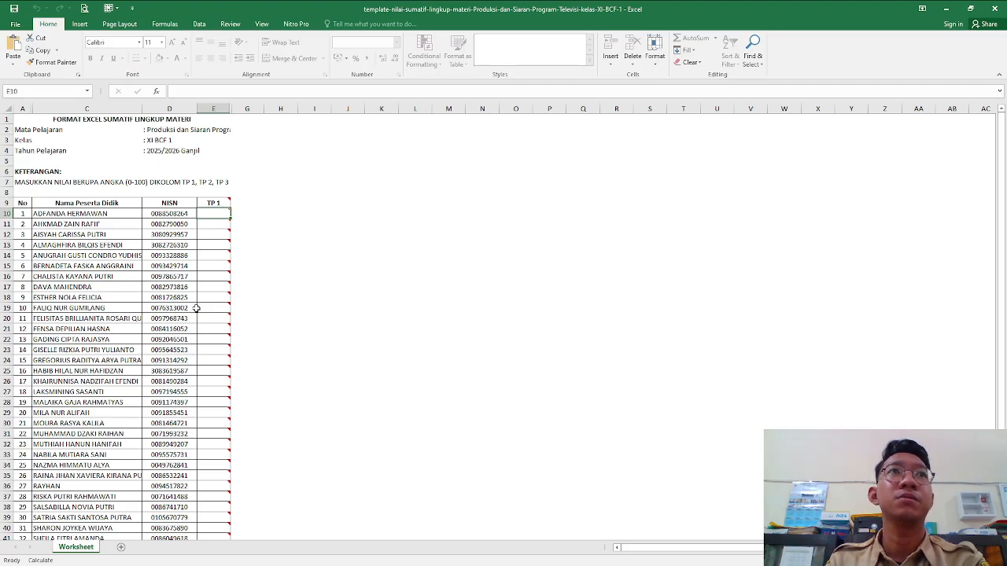
mouse_move(213, 214)
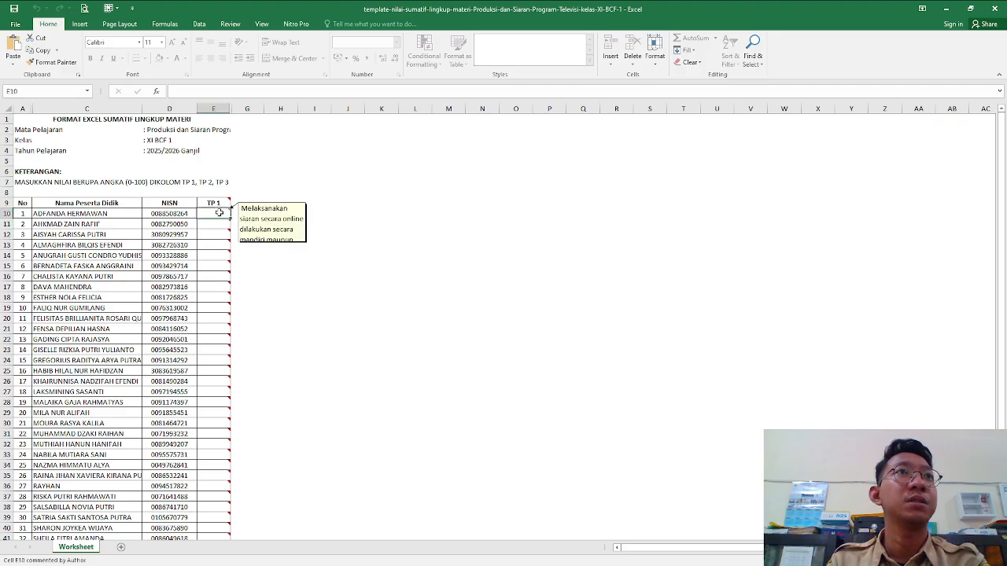
Step: Enter the TP 1 scores 80, 85, 88 and 86 for the first four students in E10:E13
drag(219, 213, 206, 507)
scroll(207, 502, up, 1)
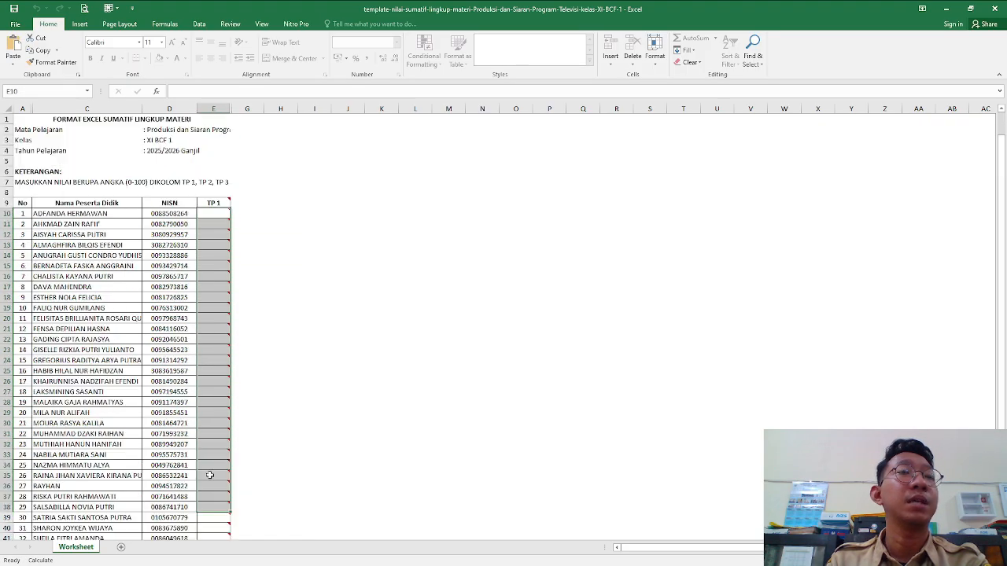
mouse_move(211, 246)
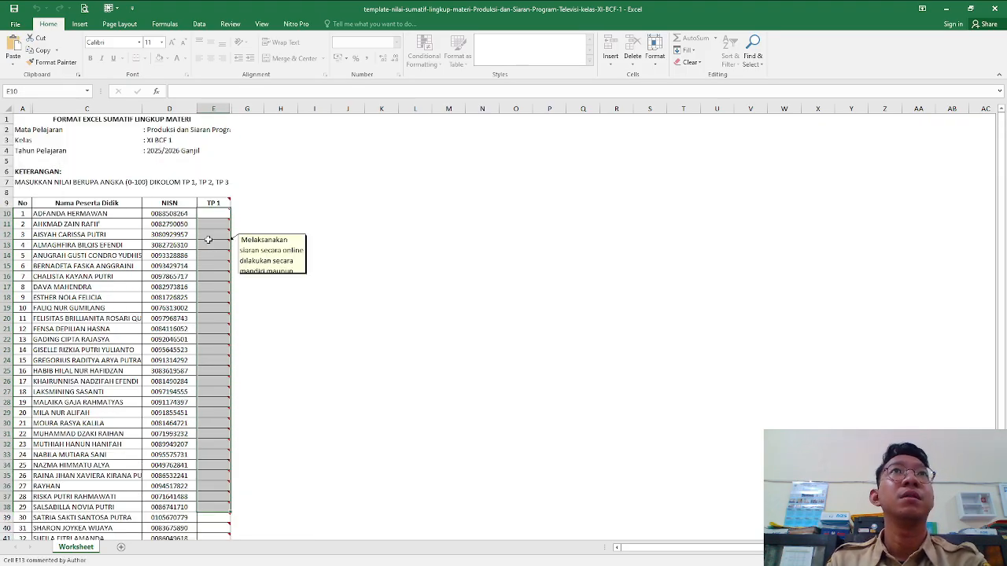
click(202, 214)
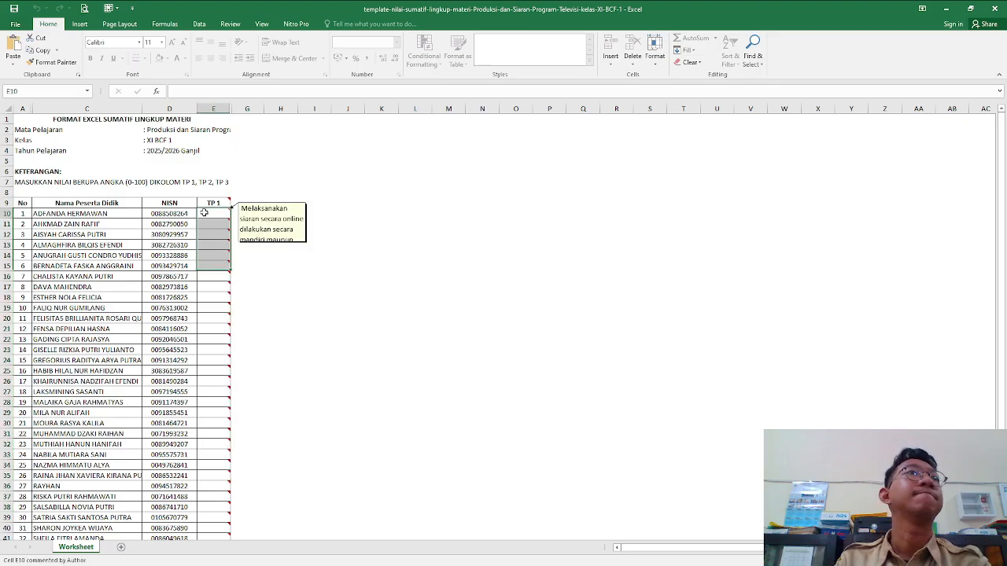
text(80)
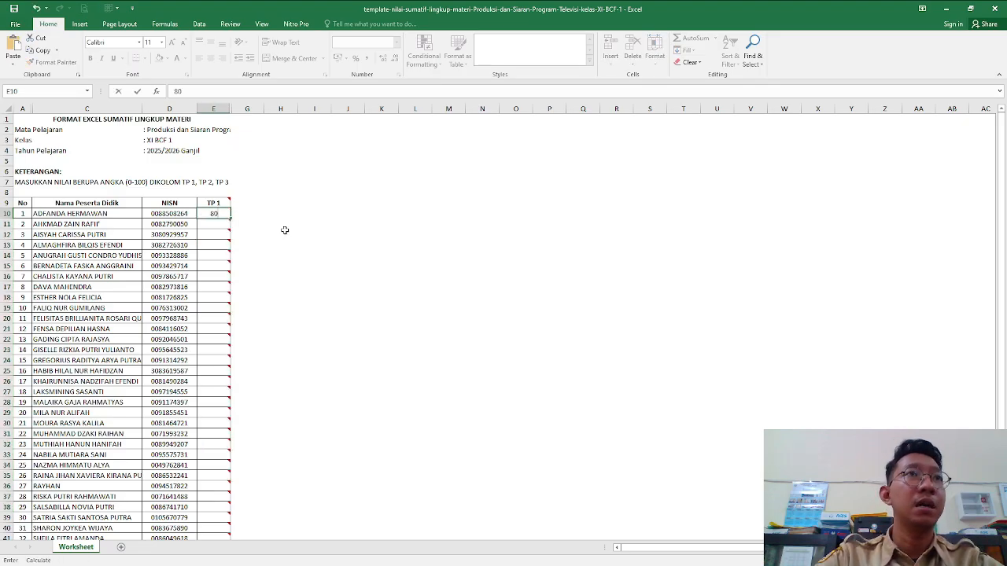
key(Return)
text(85)
key(Return)
text(88)
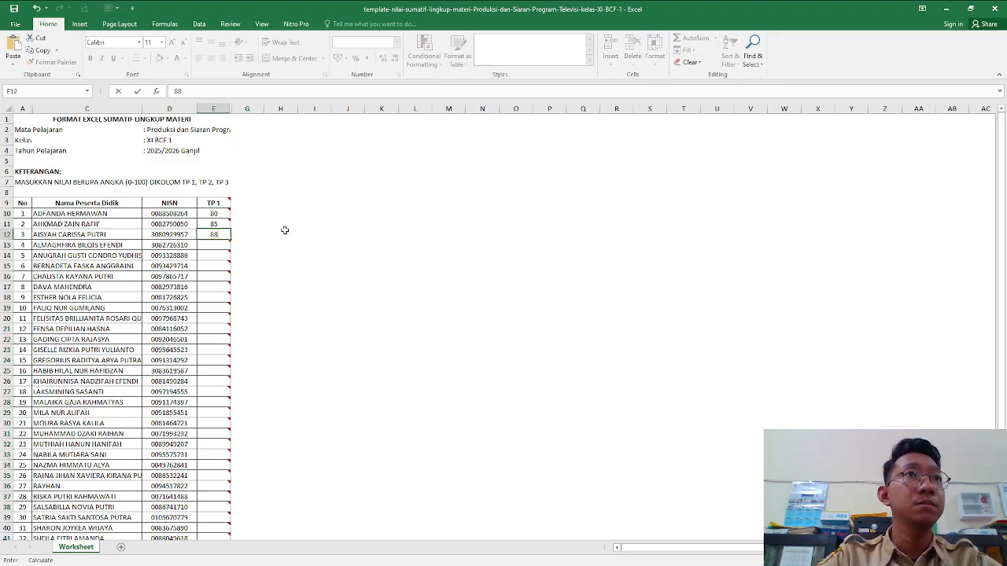
key(Return)
text(86)
key(Return)
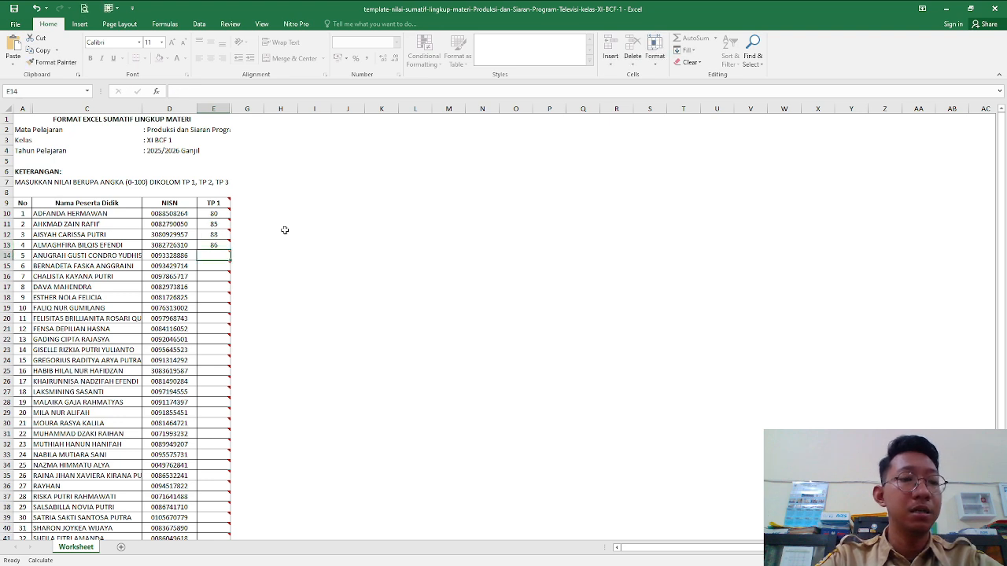
Step: Enter the TP 1 scores 85, 89, 95, 83, 83 and 85 for students 5 to 10 in E14:E19
text(85)
key(Return)
text(8)
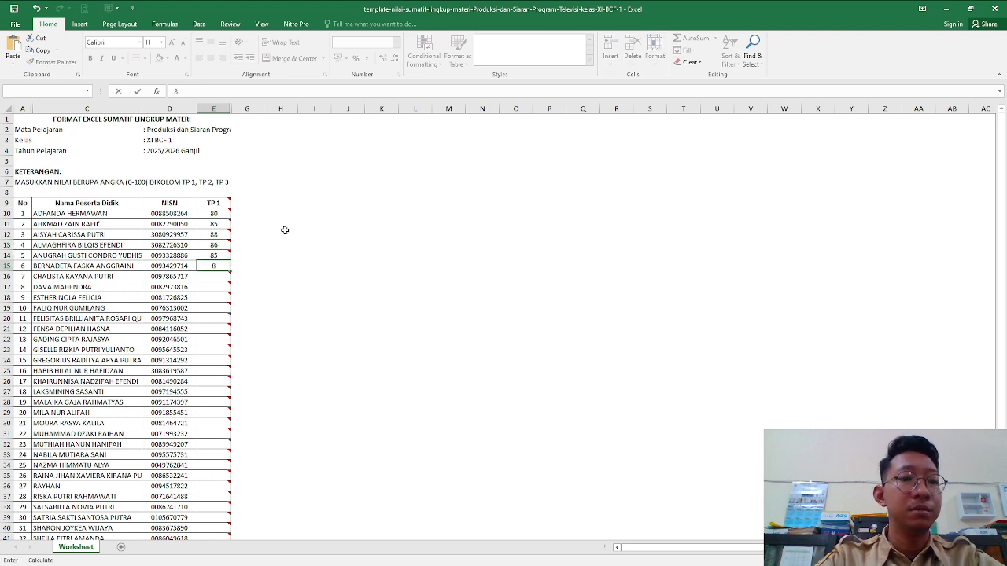
text(9)
key(Return)
text(95)
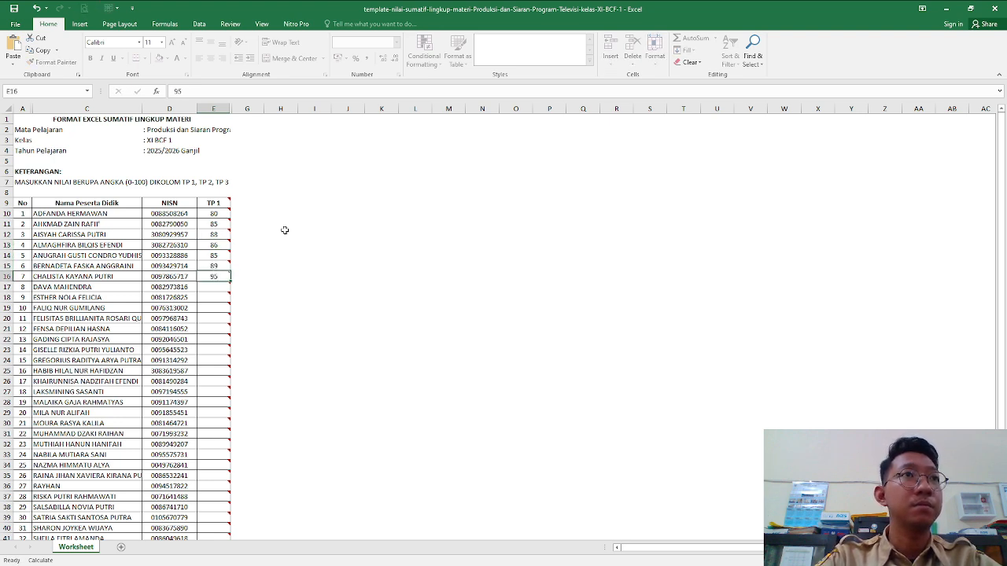
key(Return)
text(83)
key(Return)
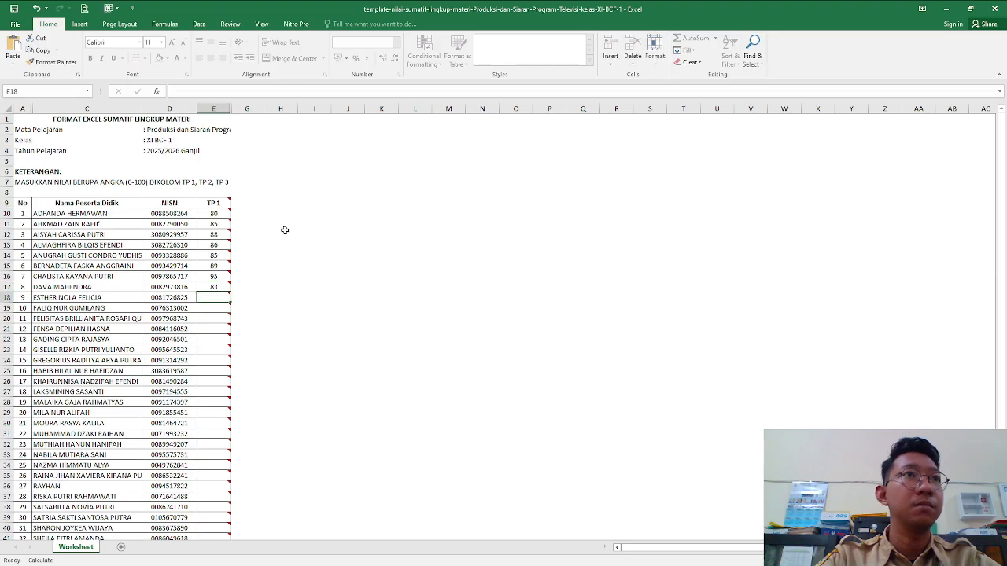
text(83)
key(Return)
text(85)
key(Return)
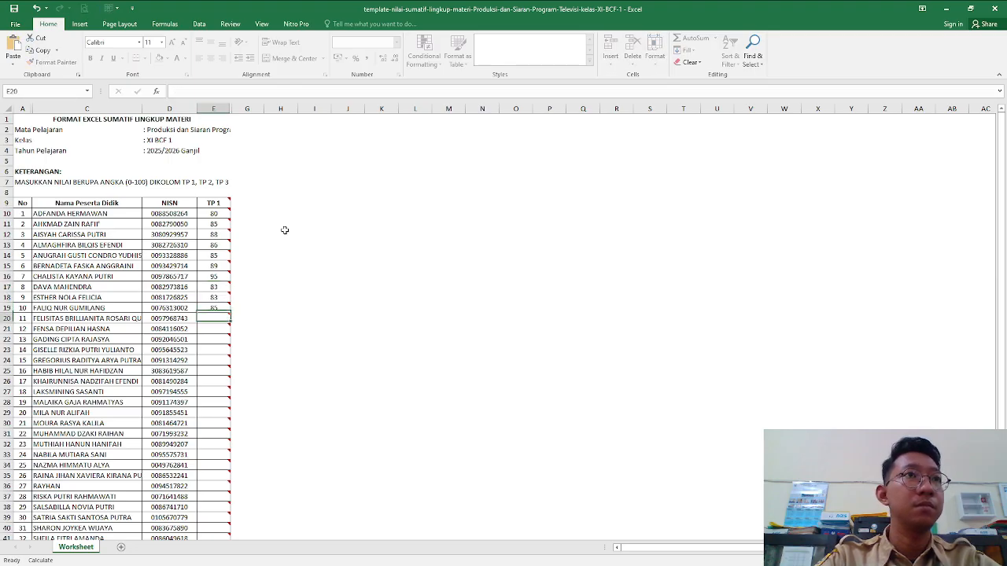
Step: Enter the TP 1 scores 85, 80, 80, 82 and 82 for students 11 to 15 in E20:E24
text(5)
key(Return)
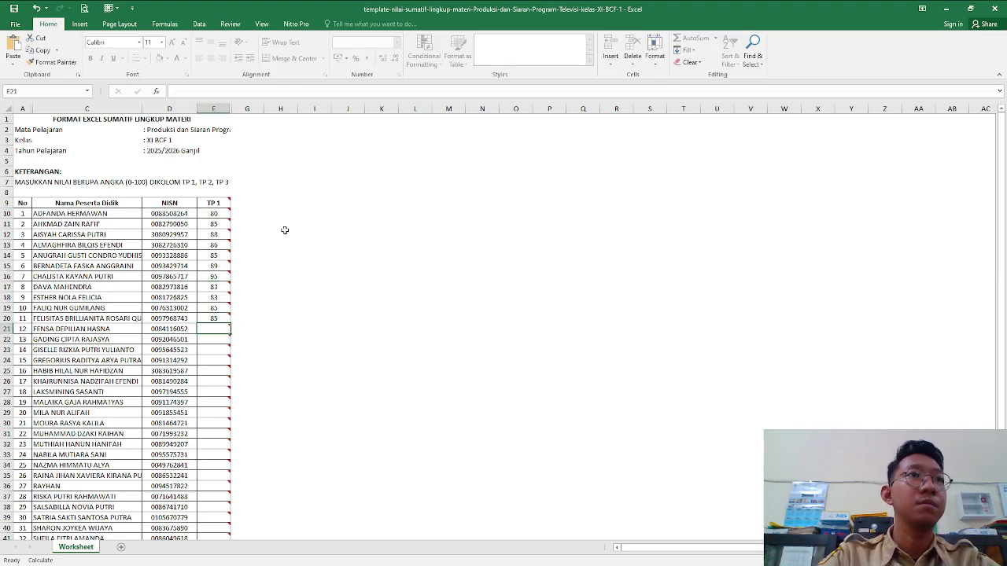
text(80)
key(Return)
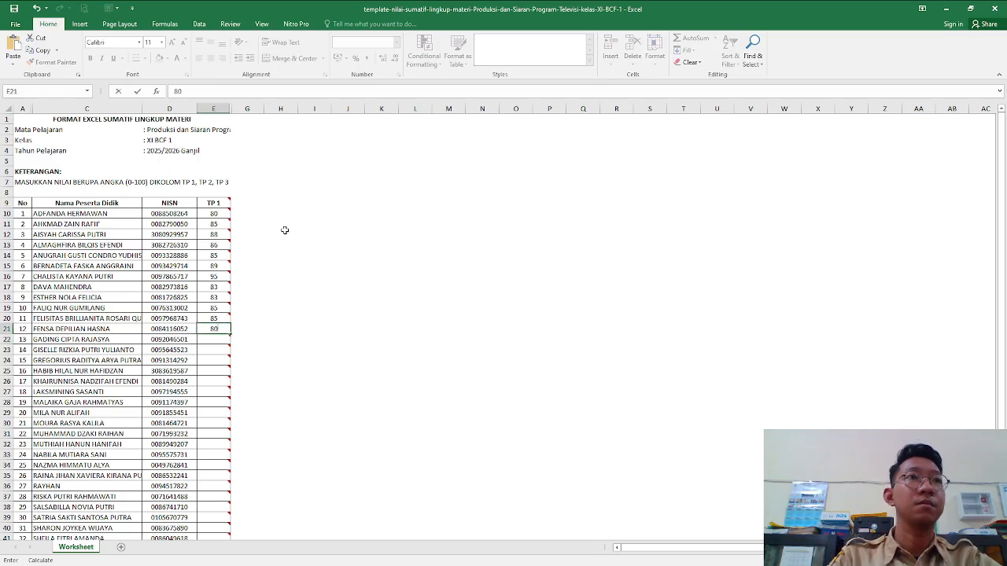
text(80)
key(Return)
text(08)
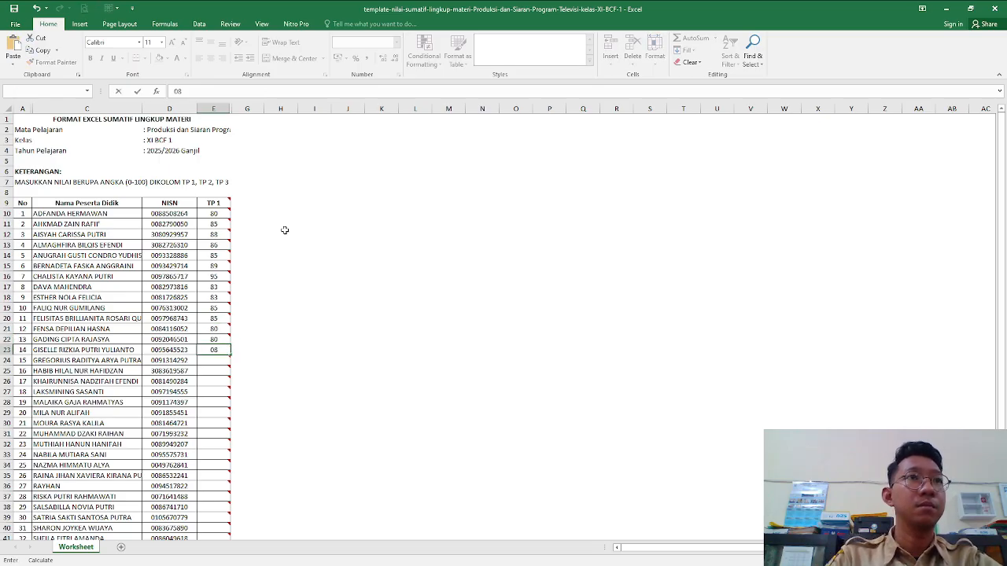
text(2)
key(Return)
text(82)
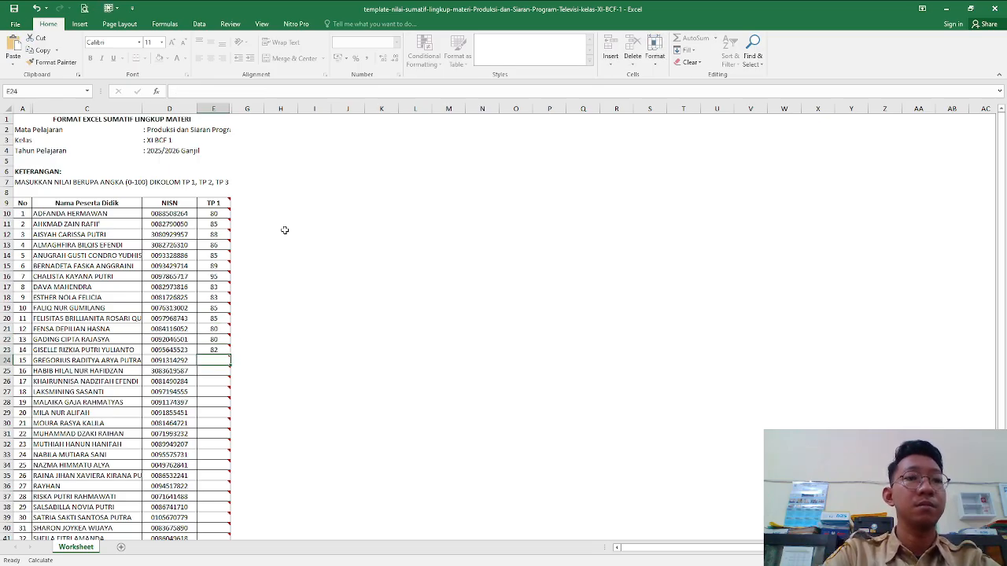
key(Return)
Step: Enter the TP 1 scores 83, 84, 85 and 78 for students 16 to 19 in E25:E28
text(83)
key(Return)
text(84)
key(Return)
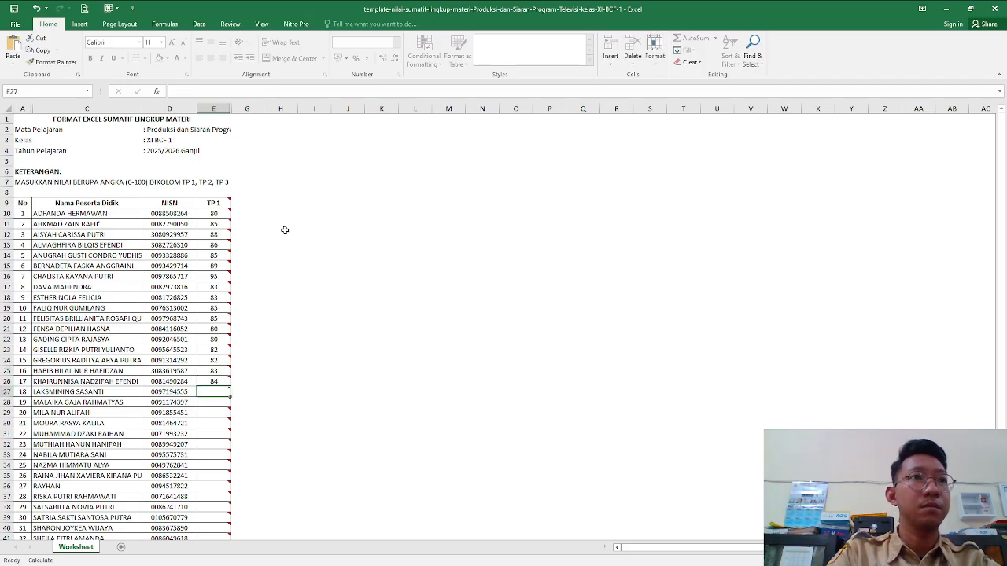
text(5)
key(BackSpace)
text(85)
key(Return)
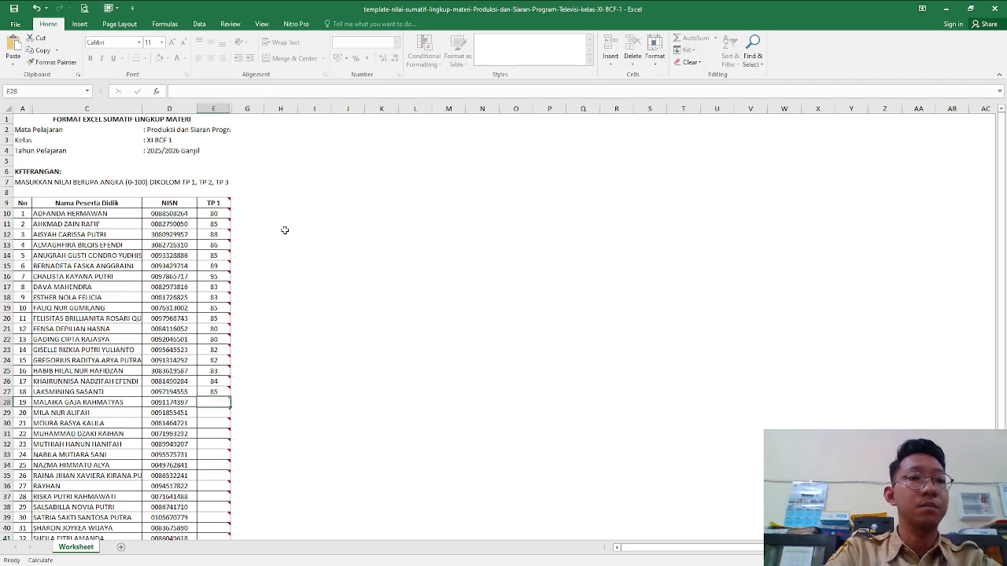
text(78)
key(Return)
Step: Enter the TP 1 scores 86, 80, 80 and 81 for students 20 to 23 in E29:E32
text(8)
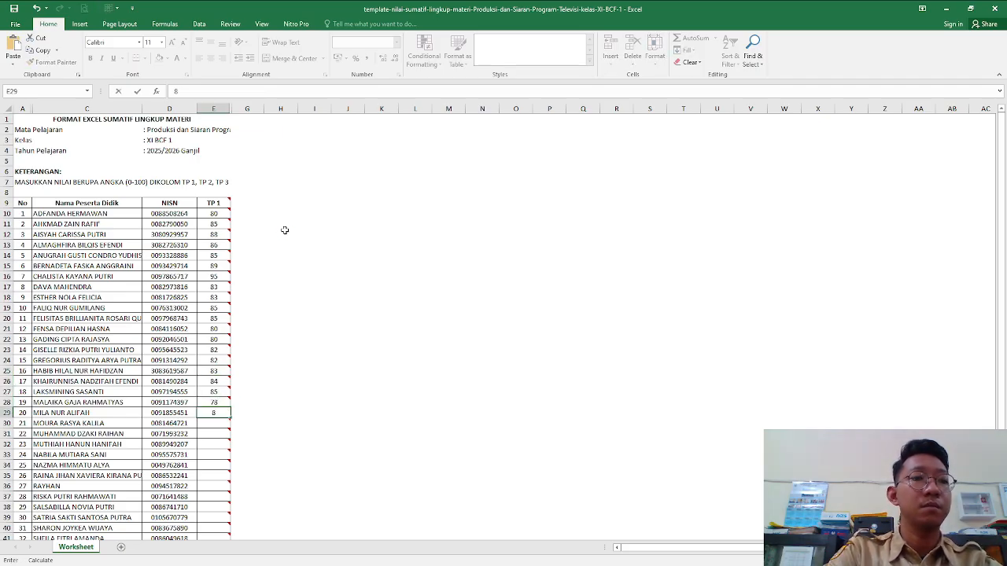
text(68)
key(Return)
key(Up)
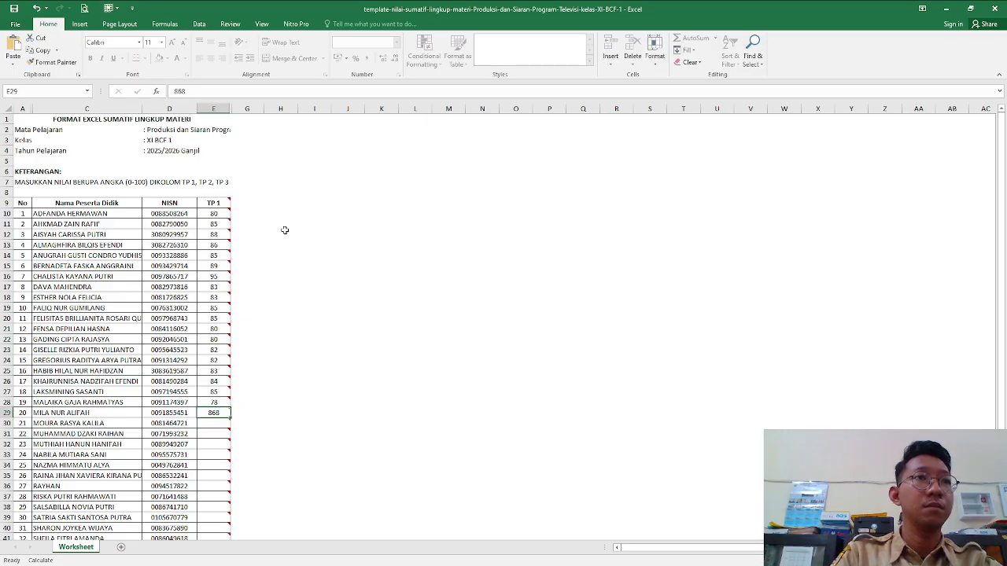
text(86)
key(Return)
text(80)
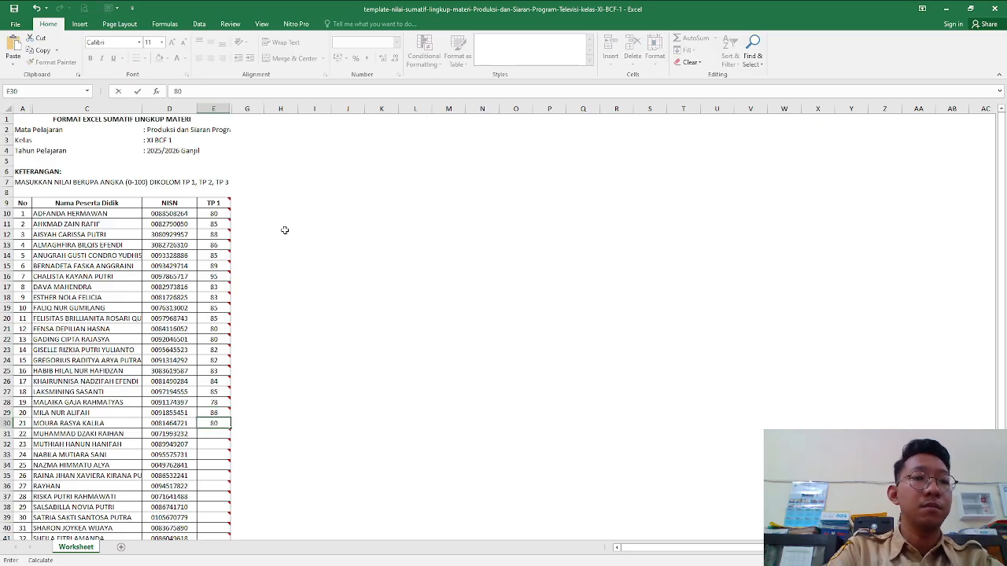
key(Return)
text(80)
key(Return)
text(81)
key(Return)
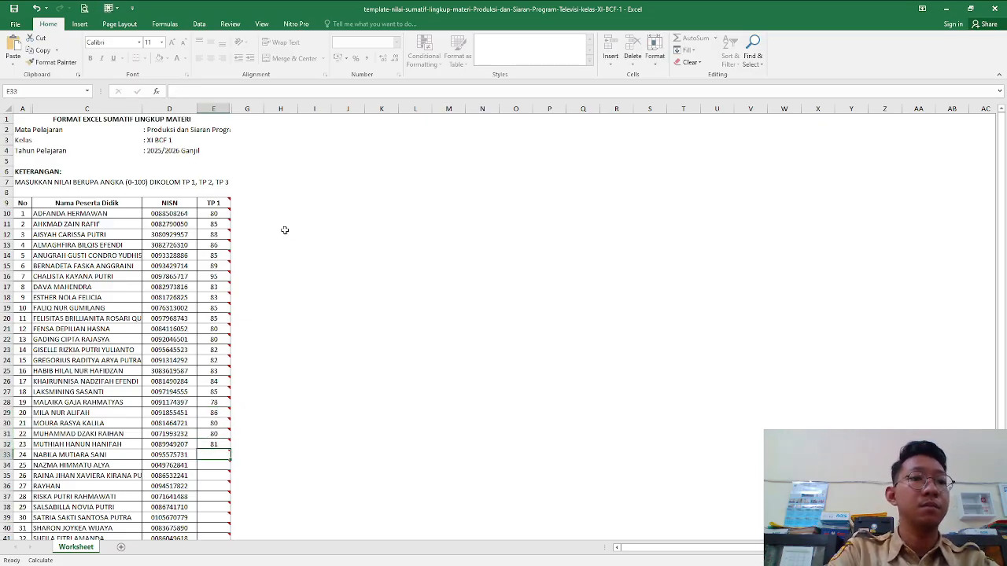
Step: Enter the TP 1 scores 82, 82, 83, 84, 83 and 82 for students 24 to 29 in E33:E38
text(82)
key(Return)
text(82)
key(Return)
text(83)
key(Return)
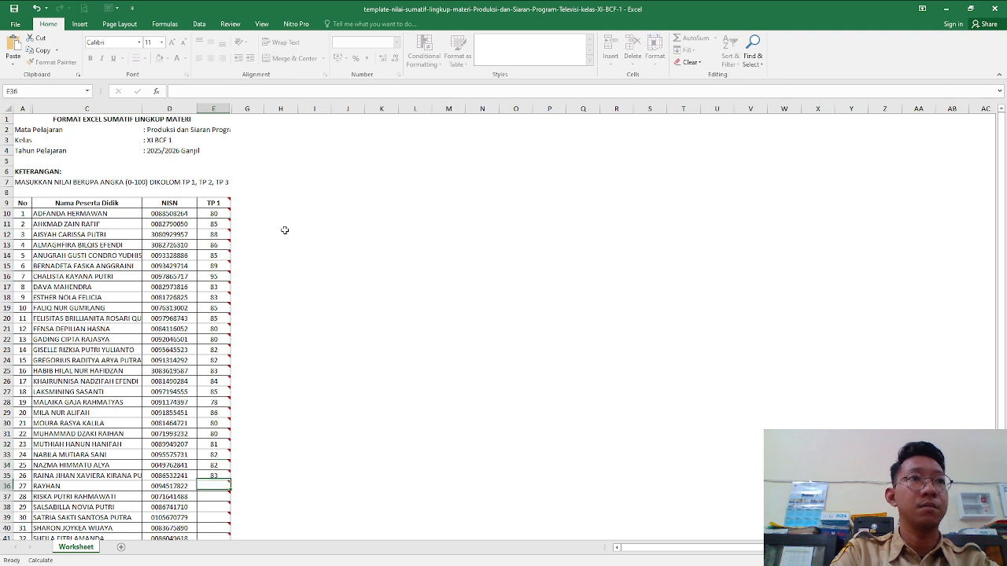
text(84)
key(Return)
text(83)
key(Return)
text(82)
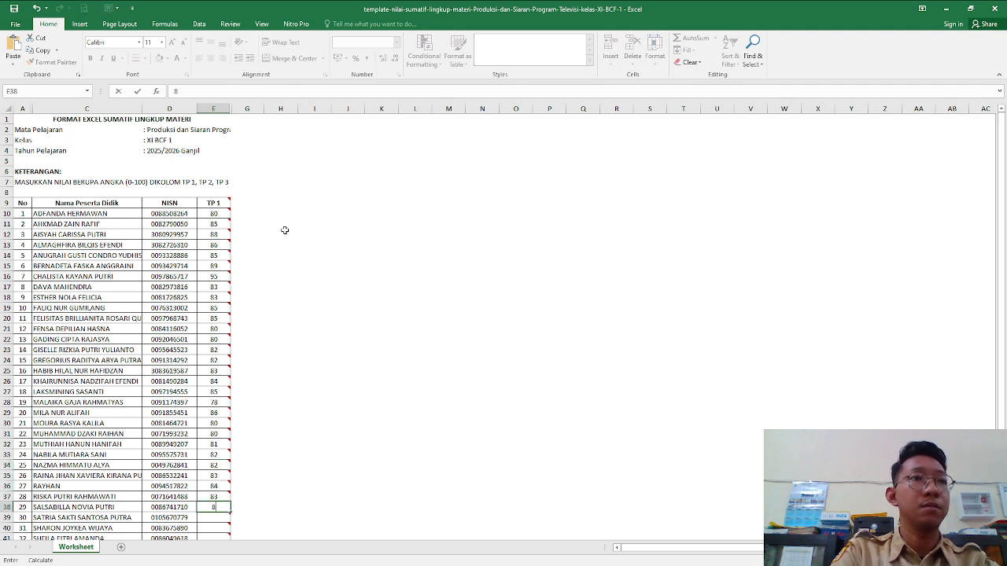
key(Return)
Step: Enter the TP 1 scores 85, 86, 82, 88 and 80 for the last five students in E39:E43
text(85)
key(Return)
text(86)
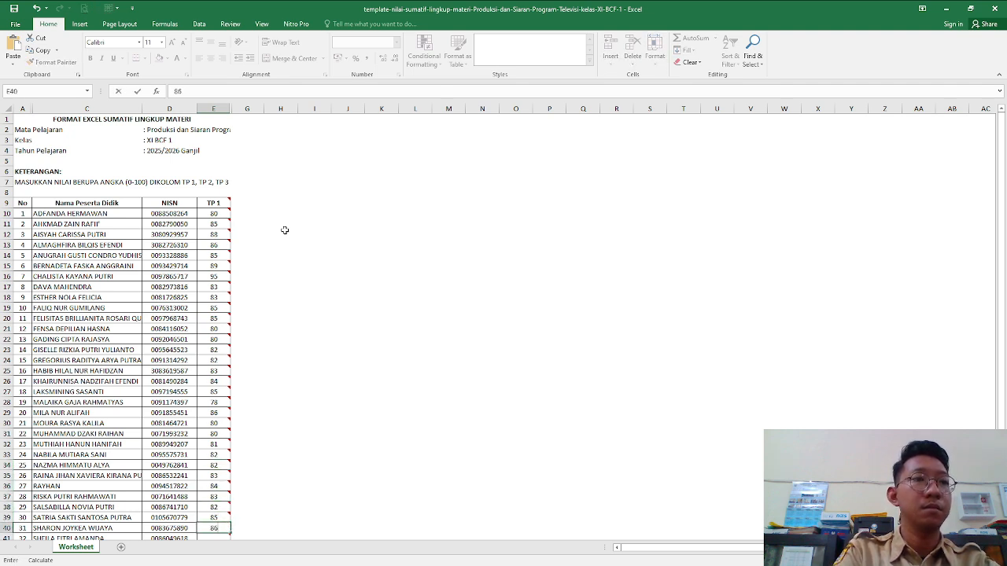
key(Return)
text(8)
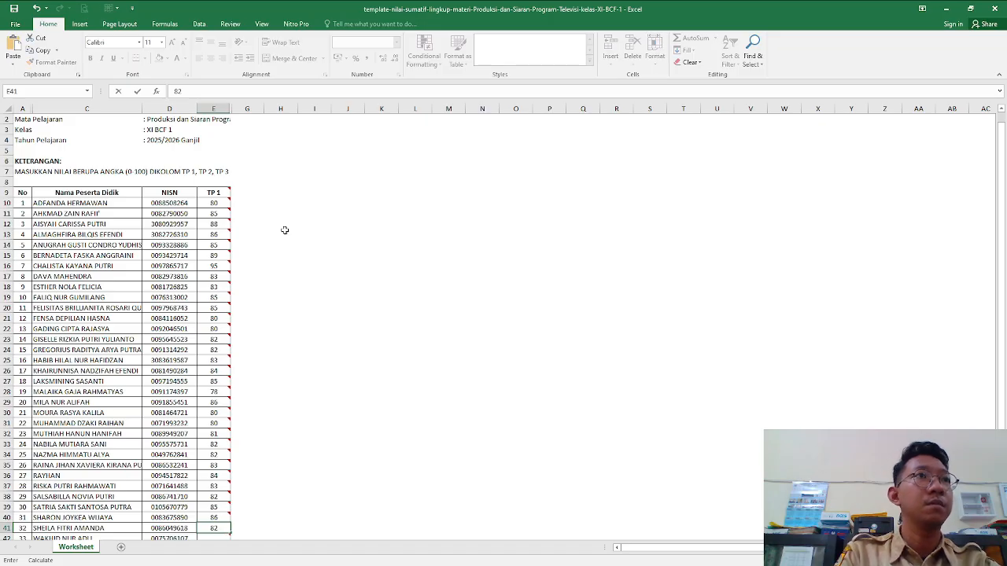
text(2)
key(Return)
text(88)
key(Return)
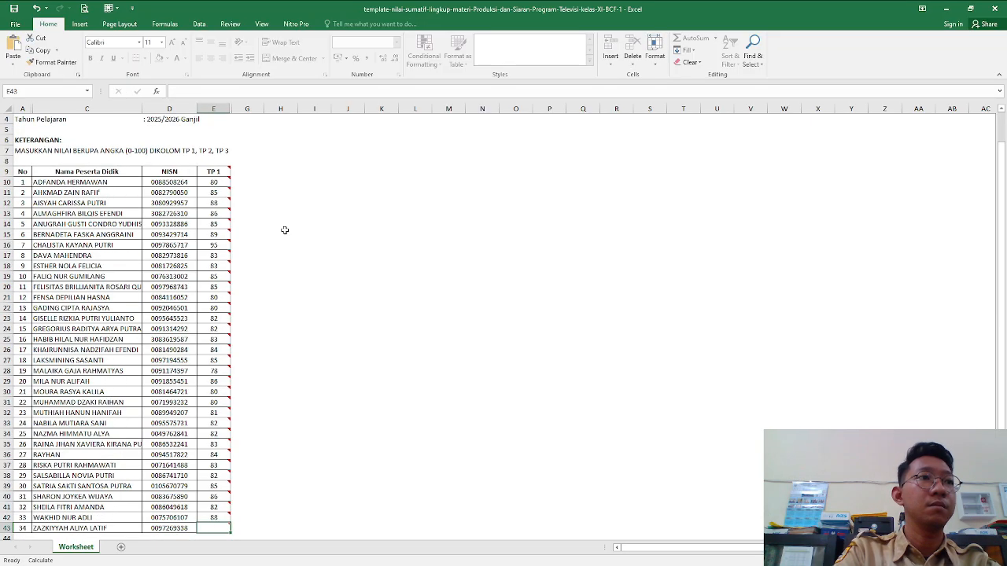
key(Return)
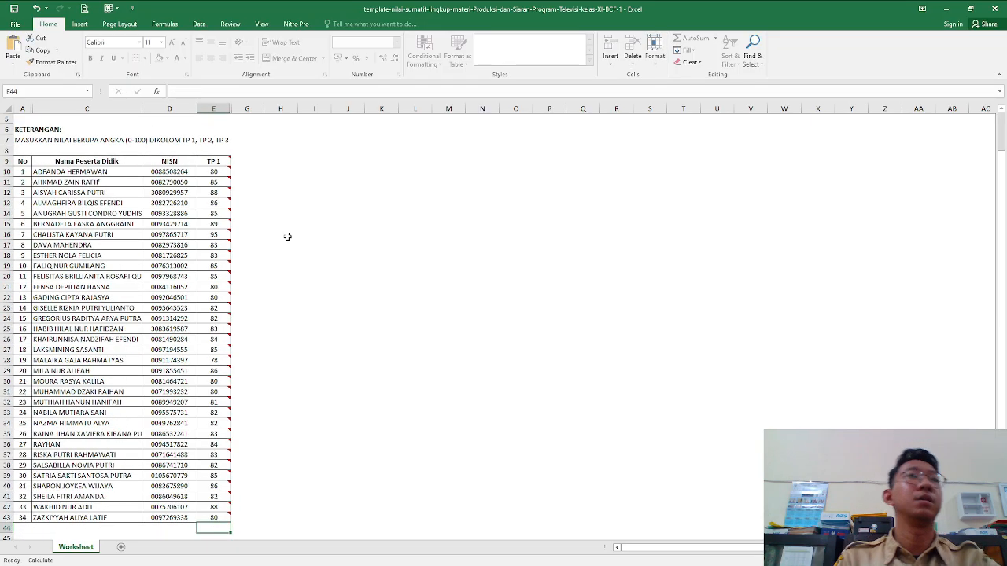
Step: Save the filled Sumatif Lingkup Materi score workbook for XI BCF 1
scroll(252, 229, up, 2)
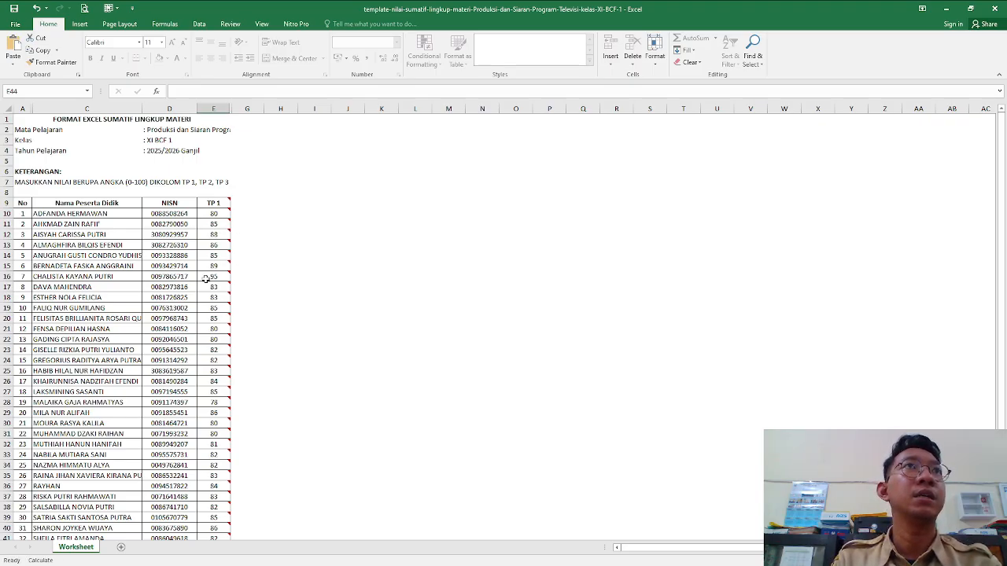
click(14, 9)
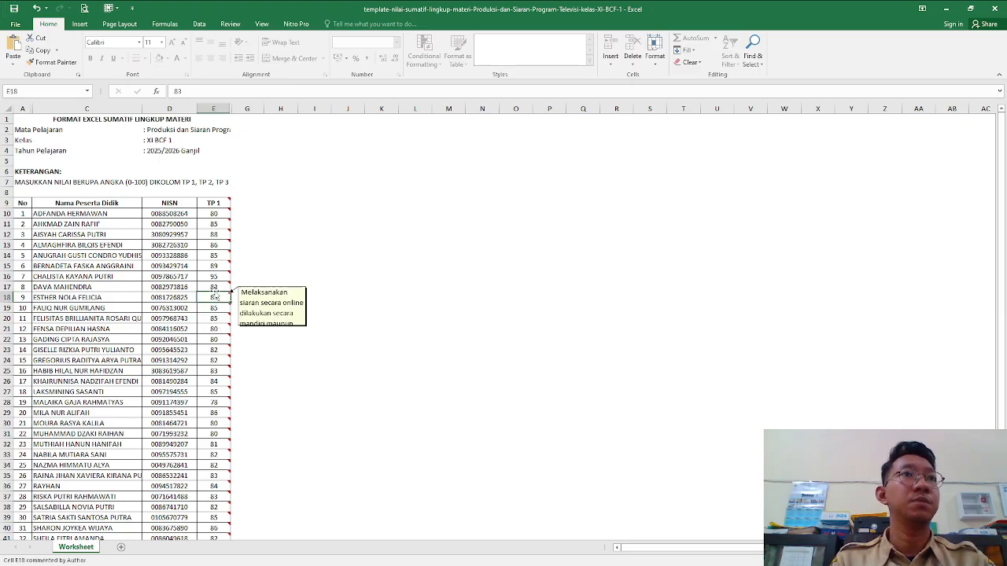
click(213, 287)
click(213, 223)
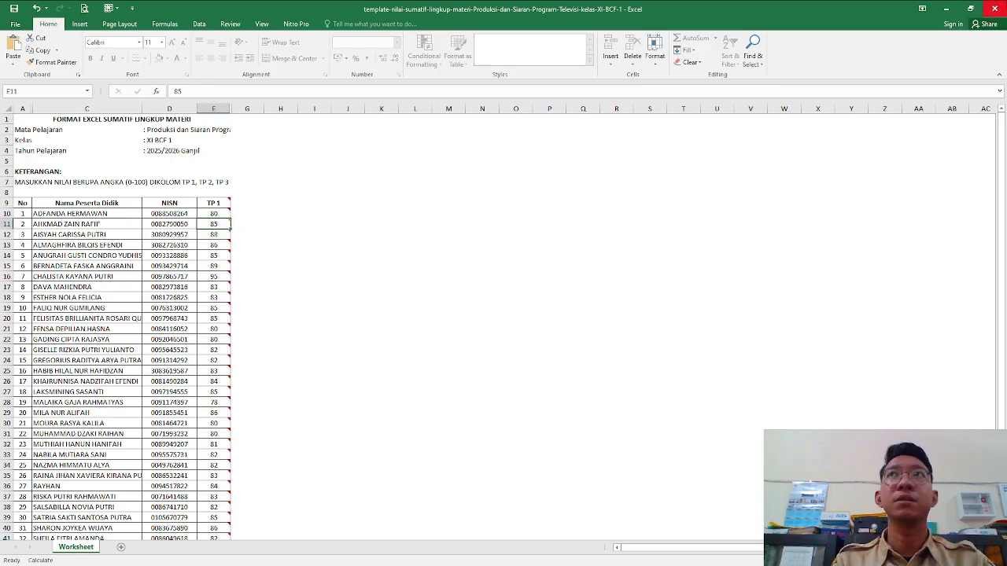
Step: Switch to e-Rapor SMK in the browser and upload the filled Sumatif Lingkup Materi template for XI BCF 1
click(288, 565)
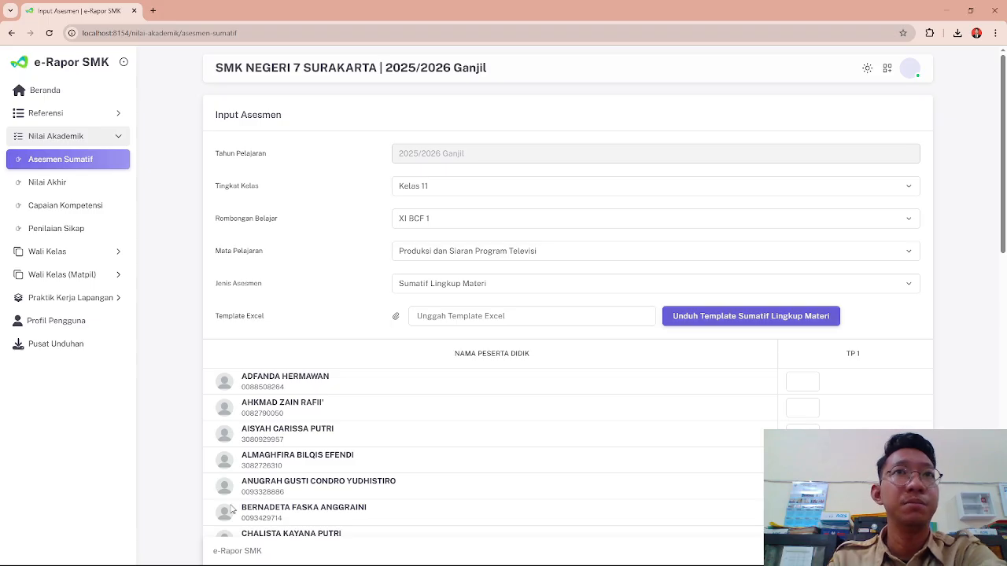
click(503, 324)
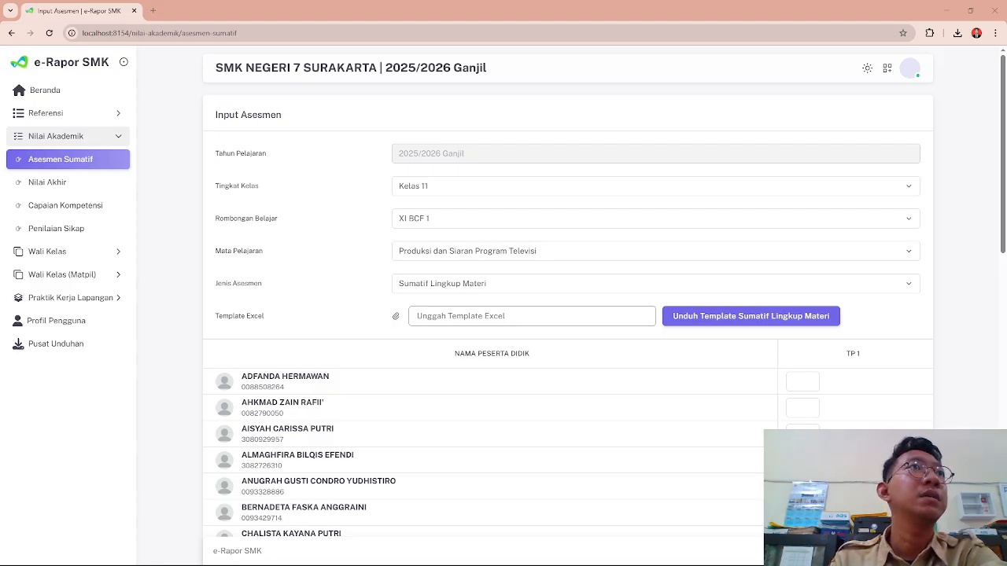
double_click(406, 266)
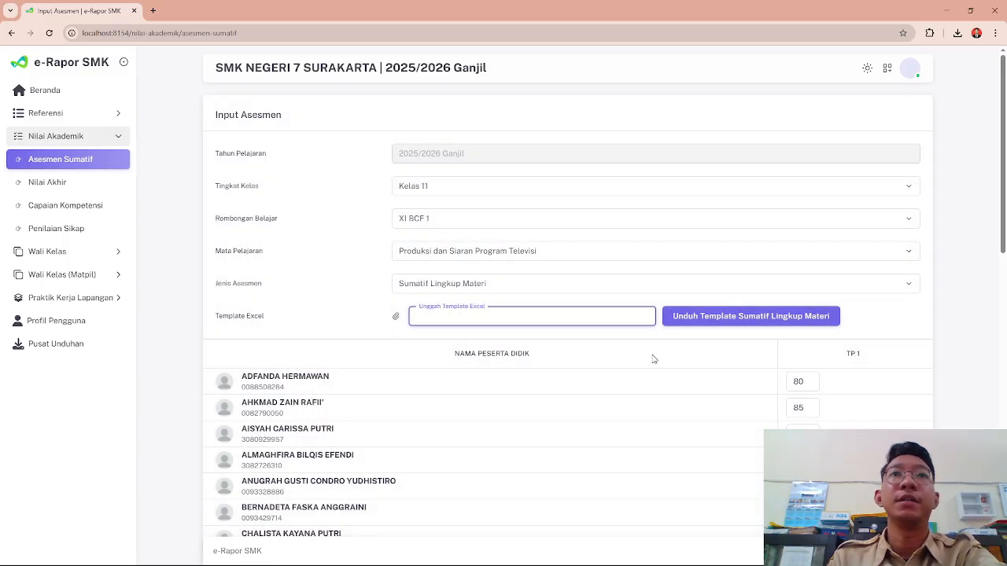
Step: Check the imported TP 1 scores through the whole student list and save the Sumatif Lingkup Materi scores
scroll(684, 358, down, 2)
scroll(1004, 274, down, 1)
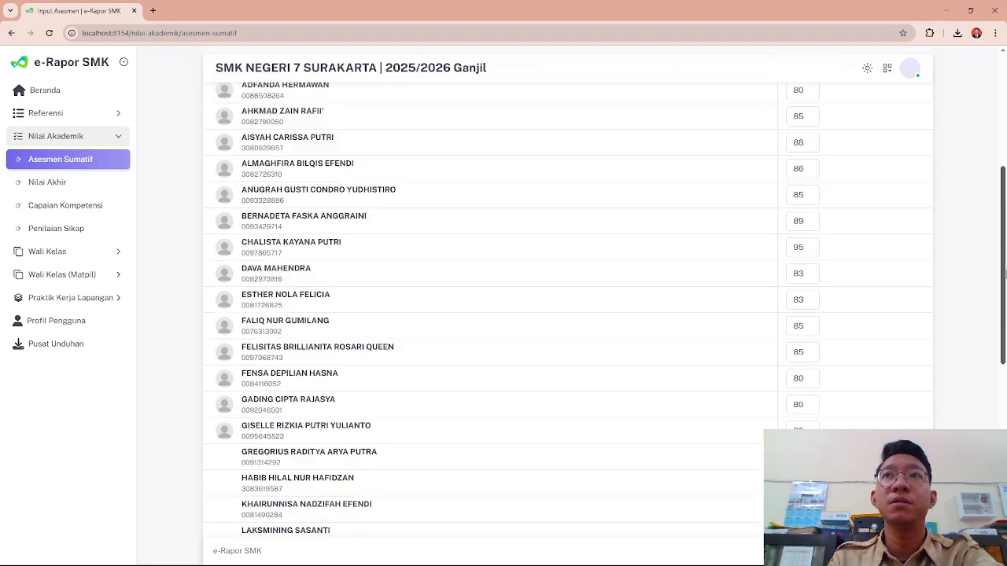
scroll(566, 299, down, 8)
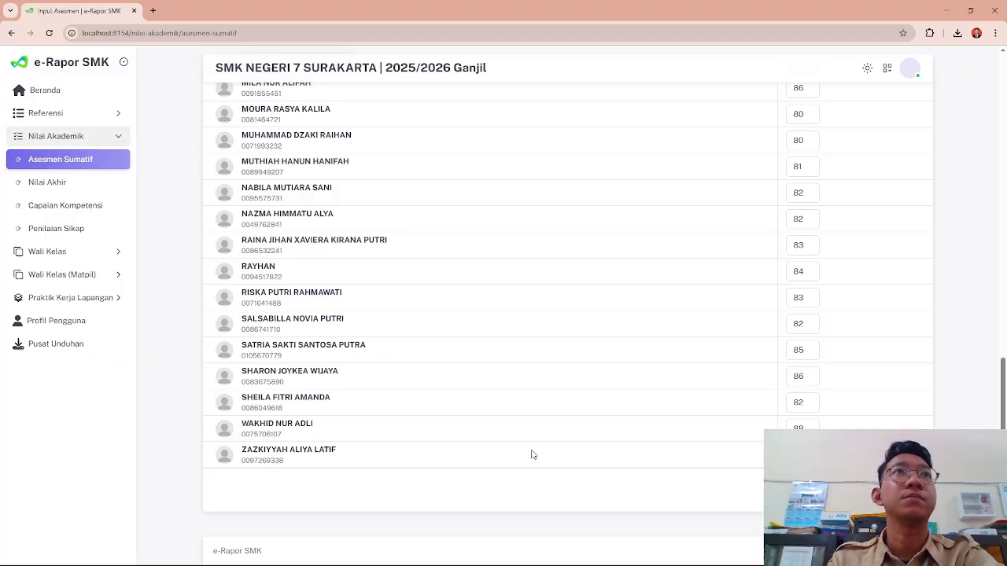
scroll(532, 455, up, 15)
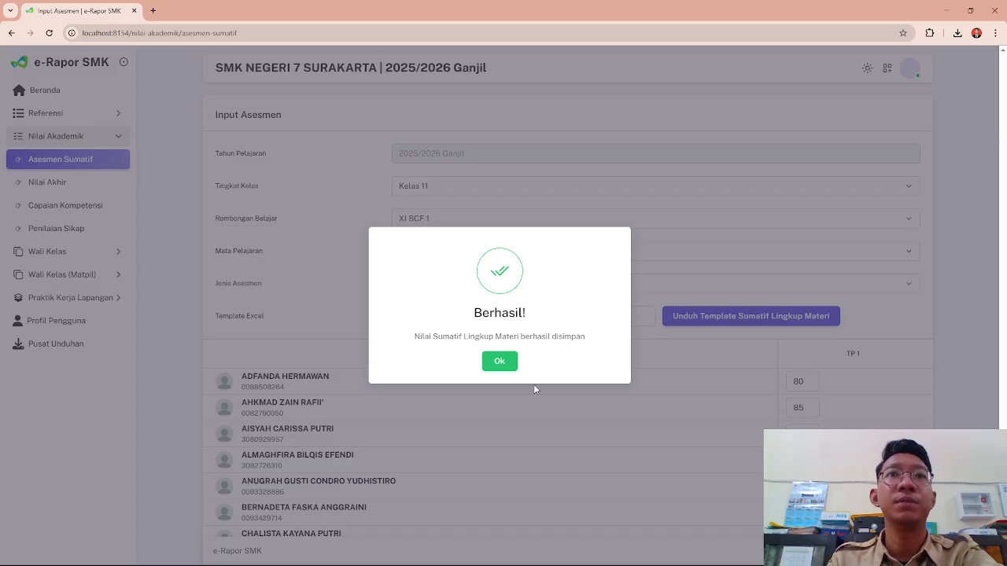
Step: Dismiss the save confirmation and choose Kelas 11, XI BCF 1 and Produksi dan Siaran Program Televisi for the assessment input
click(495, 365)
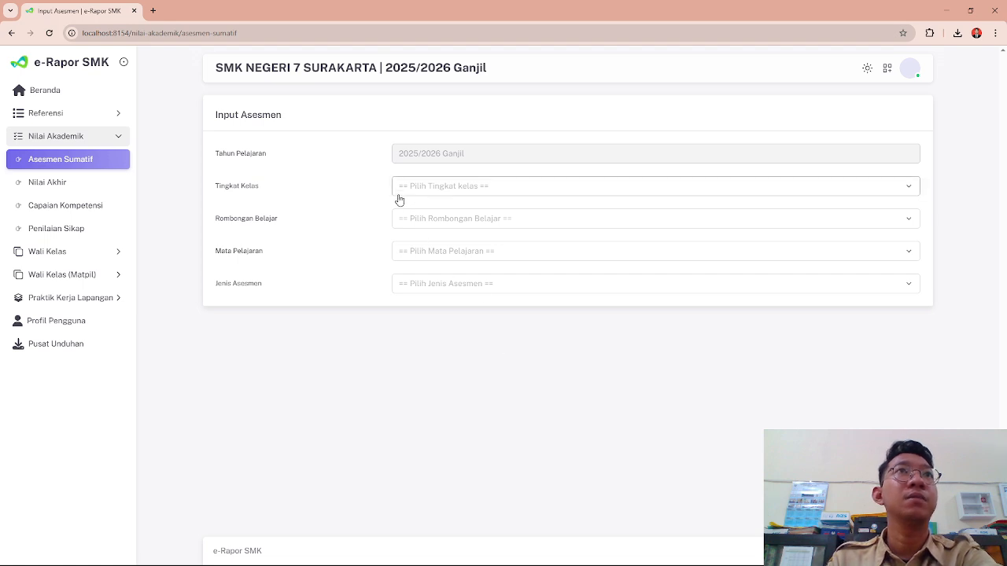
click(442, 192)
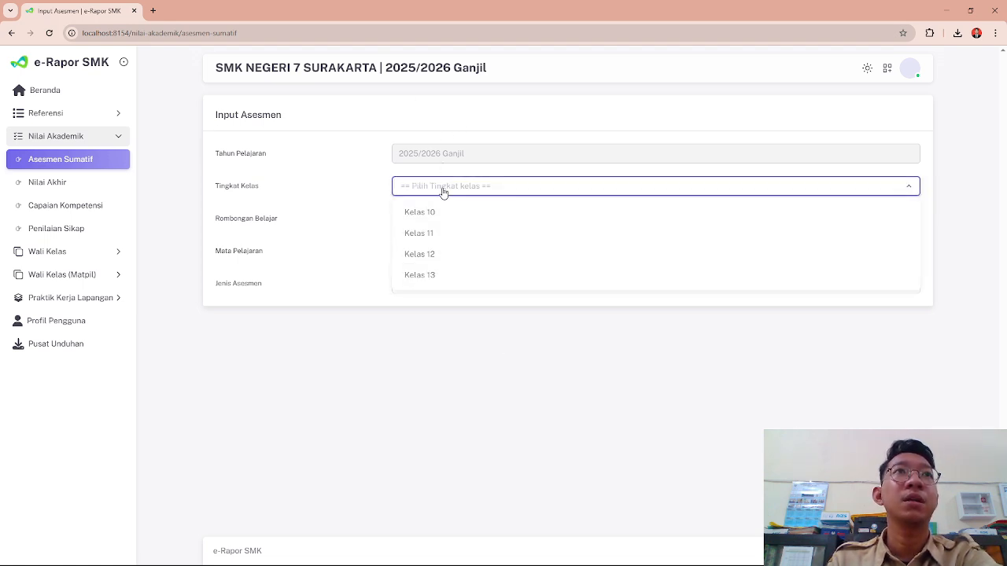
click(431, 233)
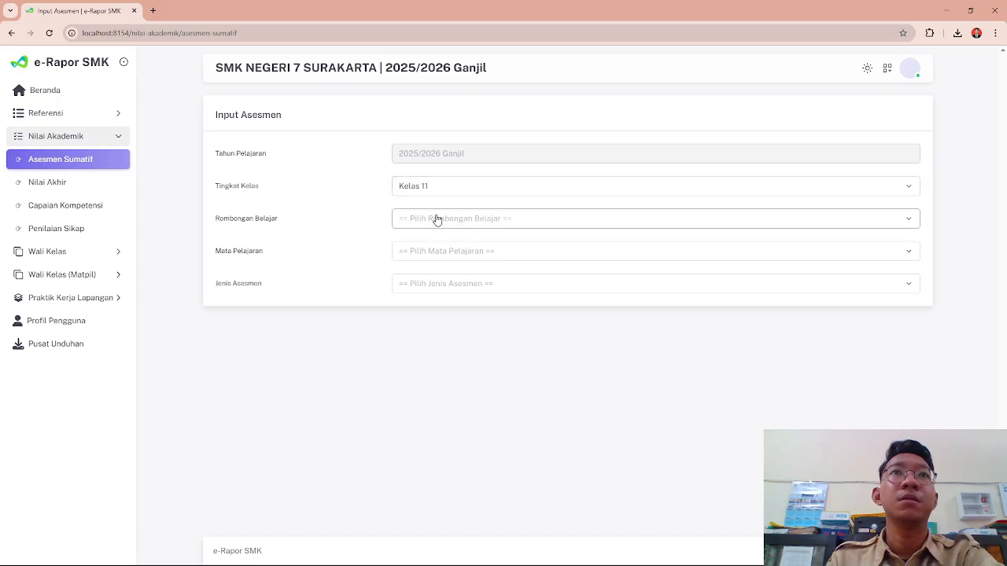
click(438, 220)
click(437, 250)
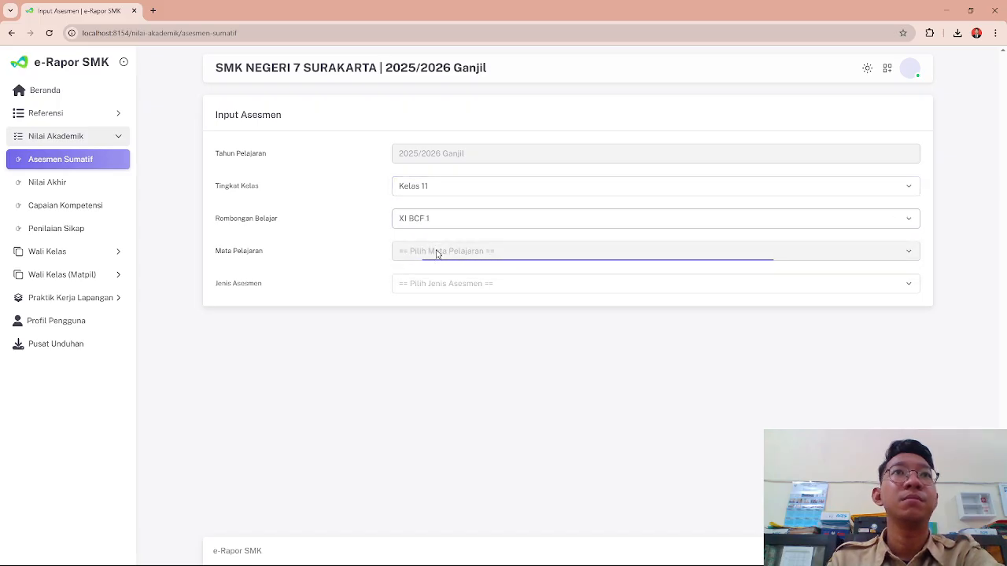
click(493, 255)
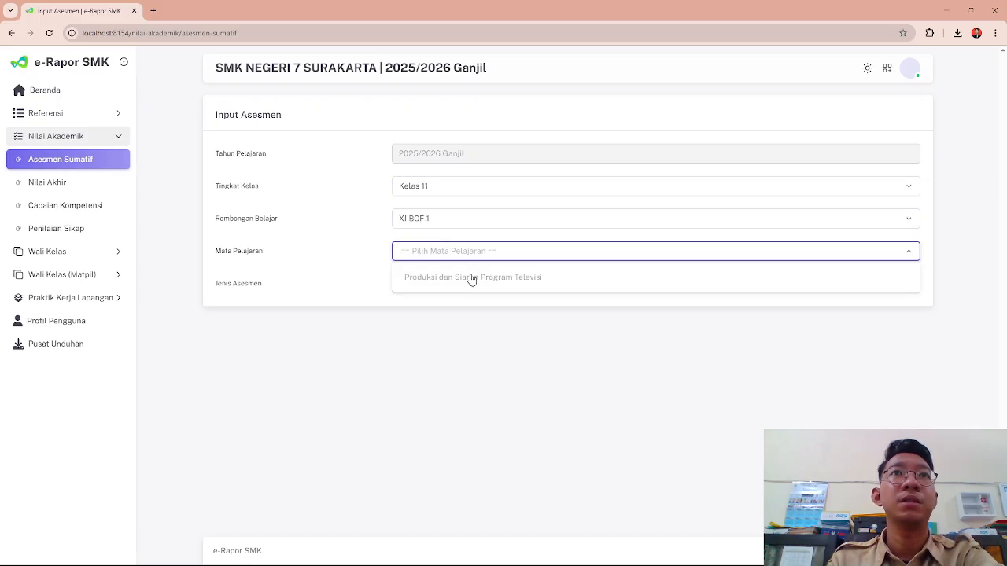
click(465, 280)
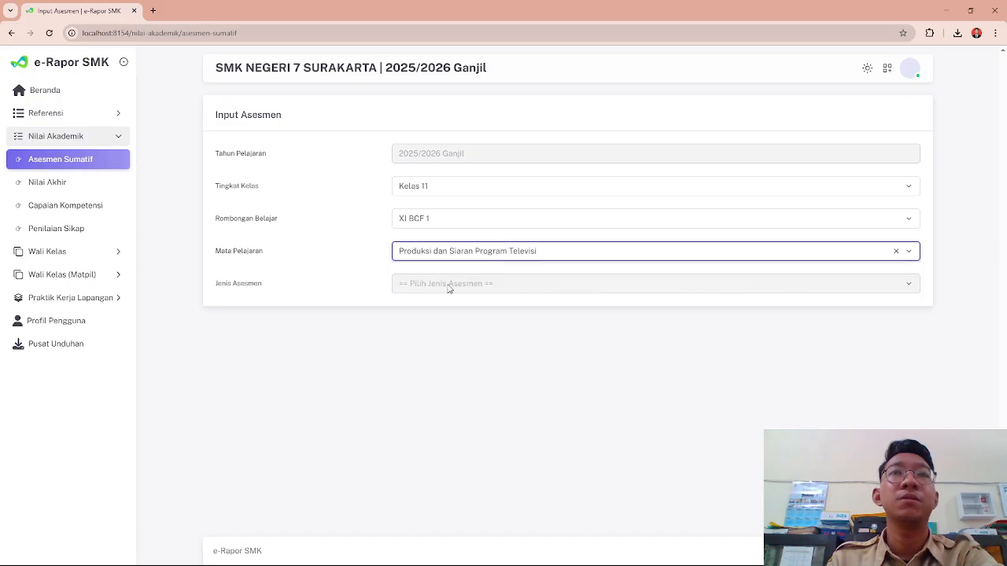
Step: Open the Sumatif Lingkup Materi assessment and check the saved TP 1 scores
click(449, 291)
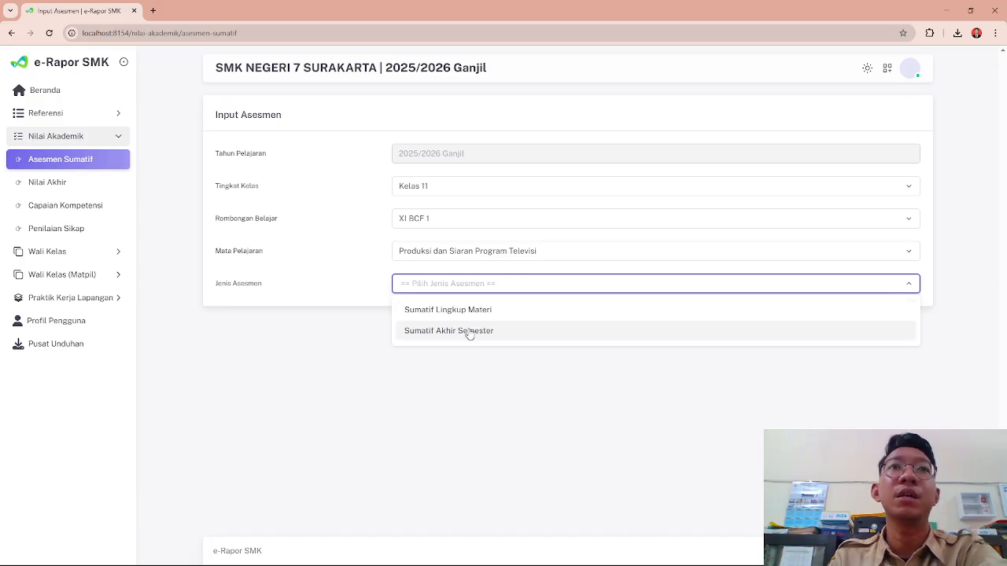
click(472, 311)
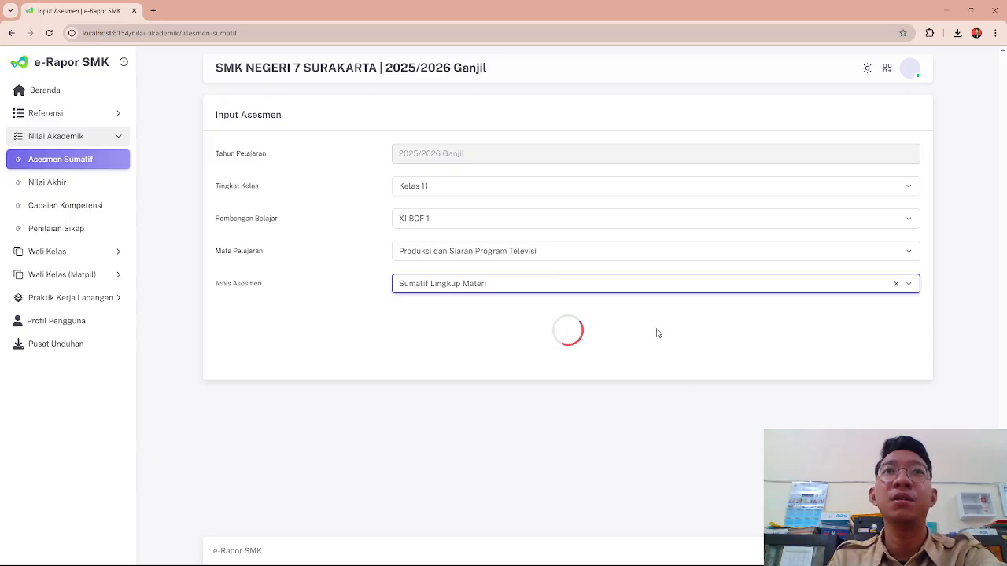
scroll(823, 386, down, 5)
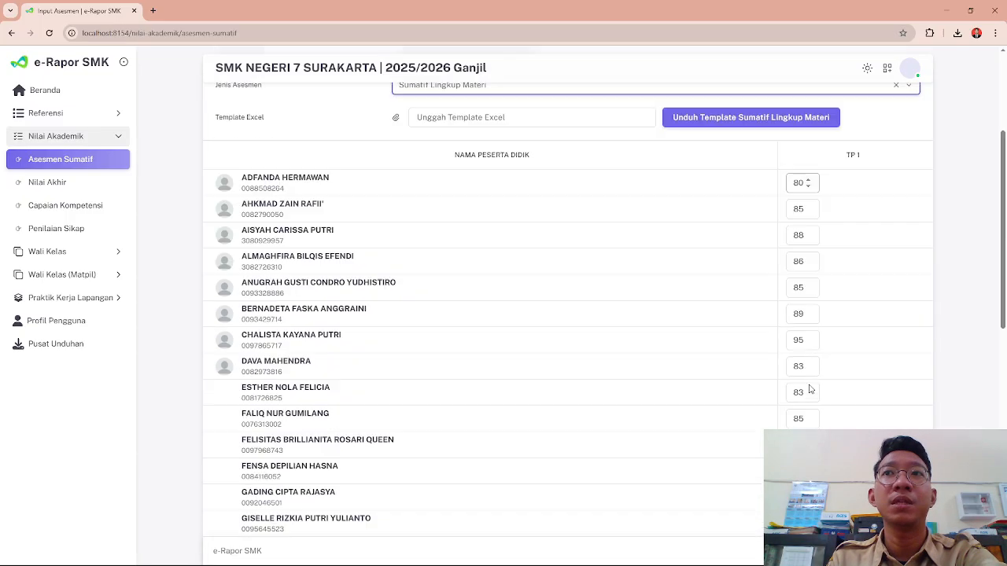
scroll(836, 157, up, 5)
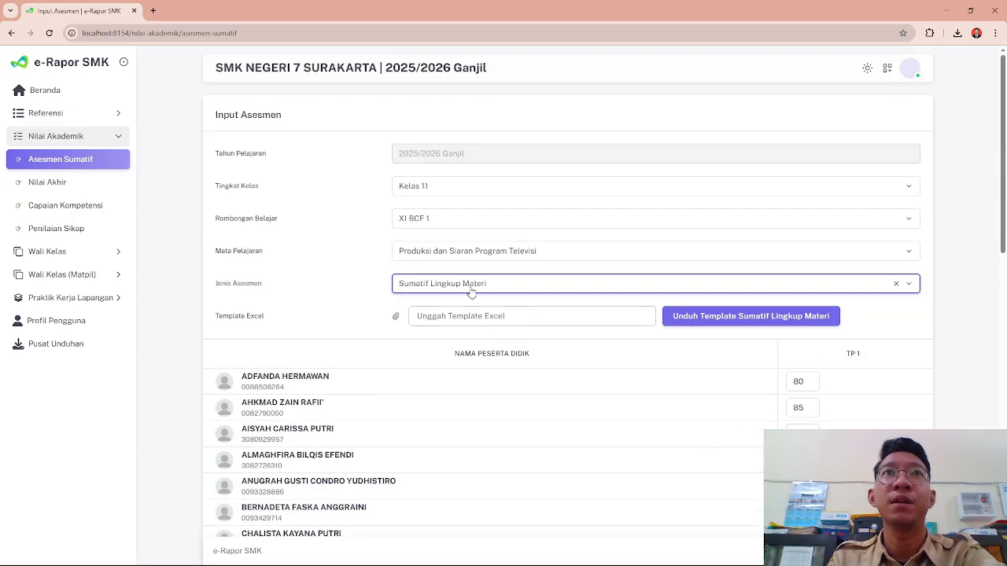
Step: Change the assessment type to Sumatif Akhir Semester and download its Excel template
click(474, 286)
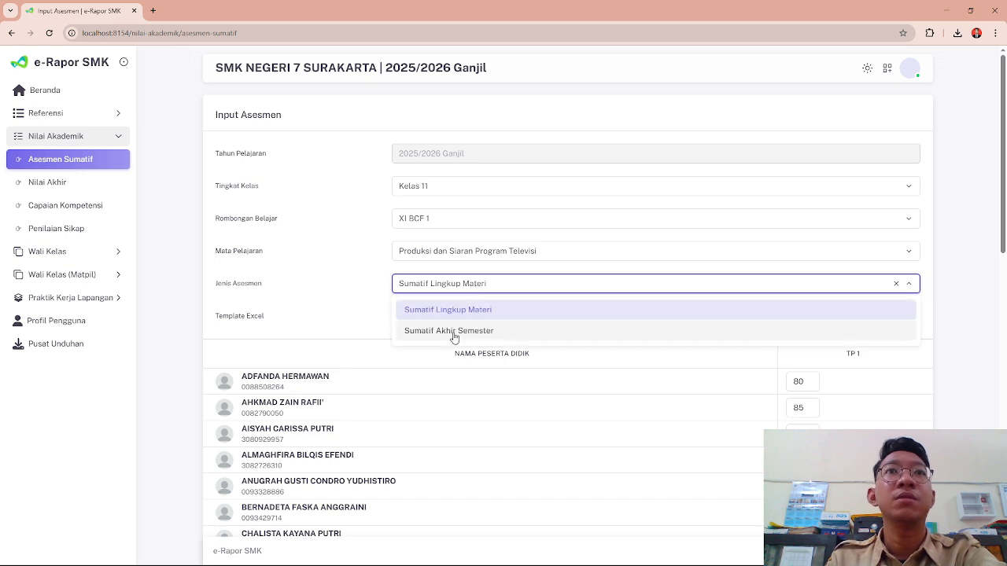
click(454, 332)
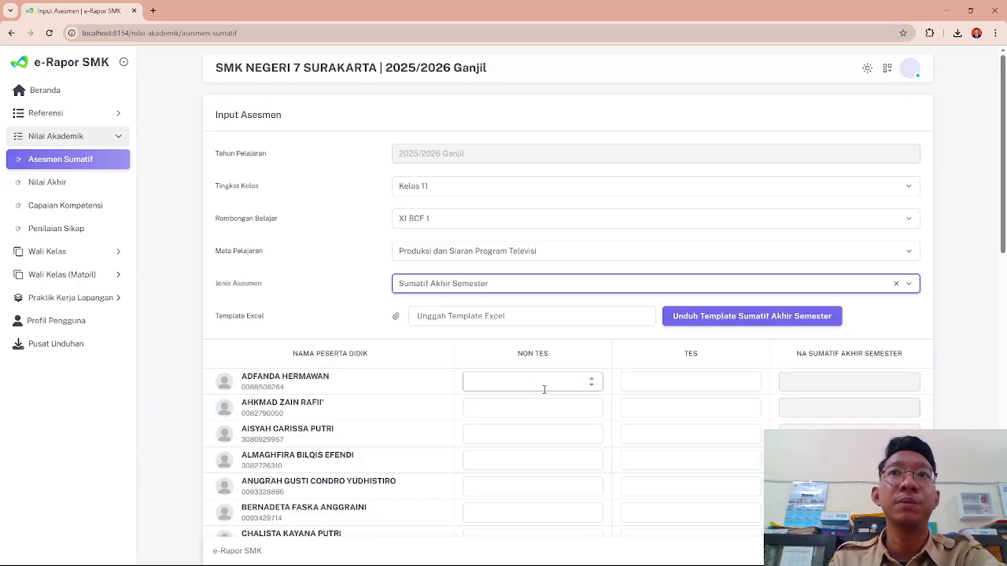
click(680, 362)
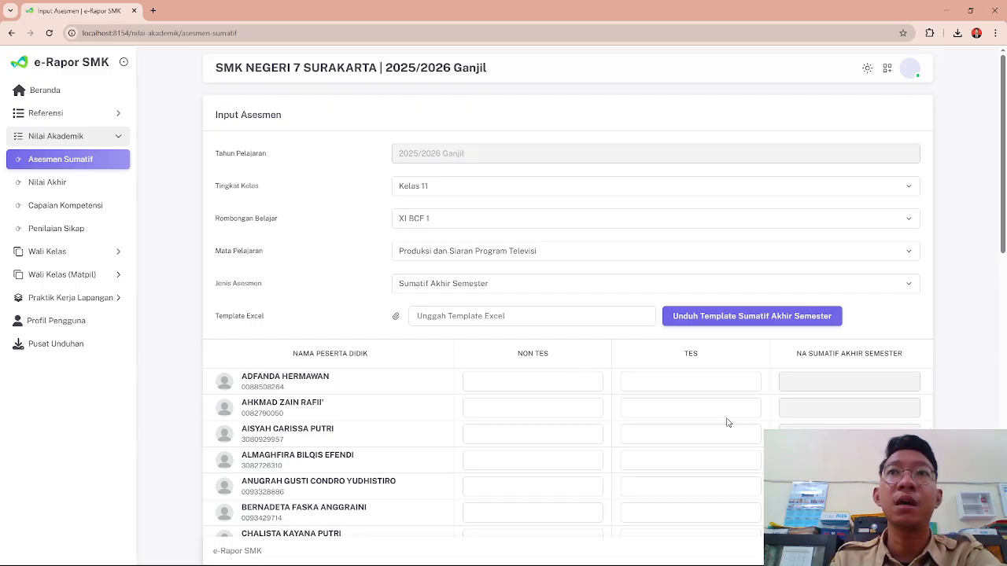
click(716, 381)
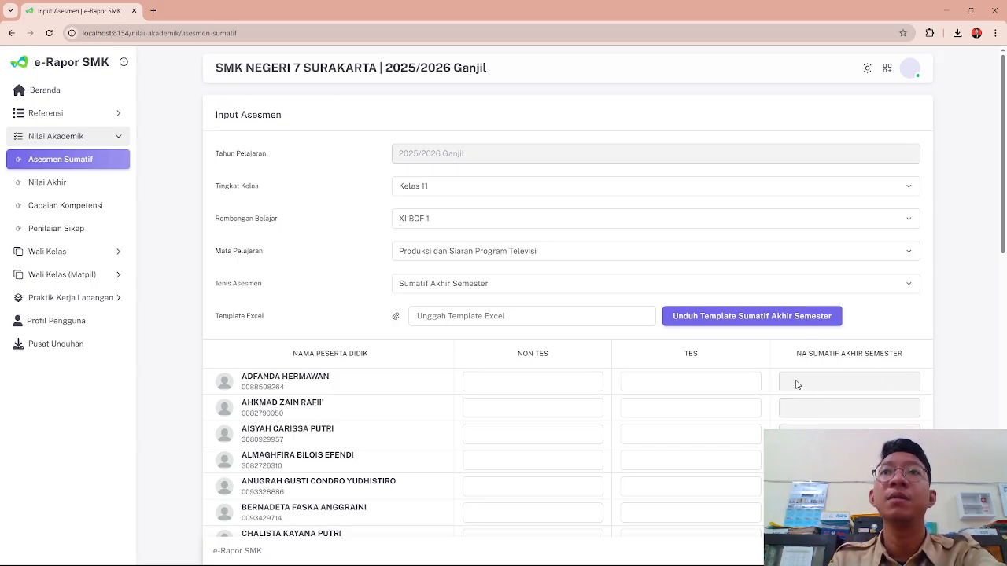
scroll(730, 378, down, 1)
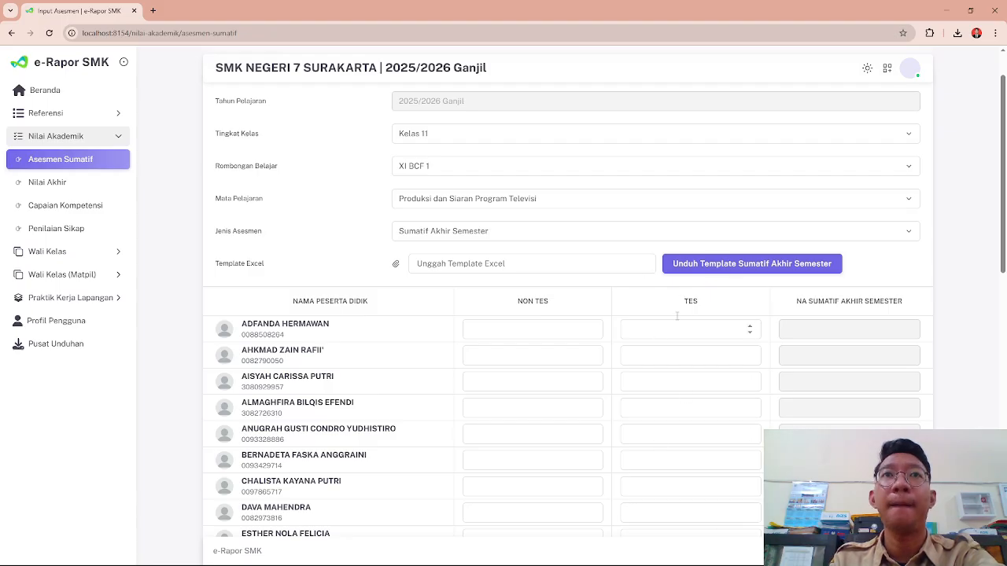
click(735, 264)
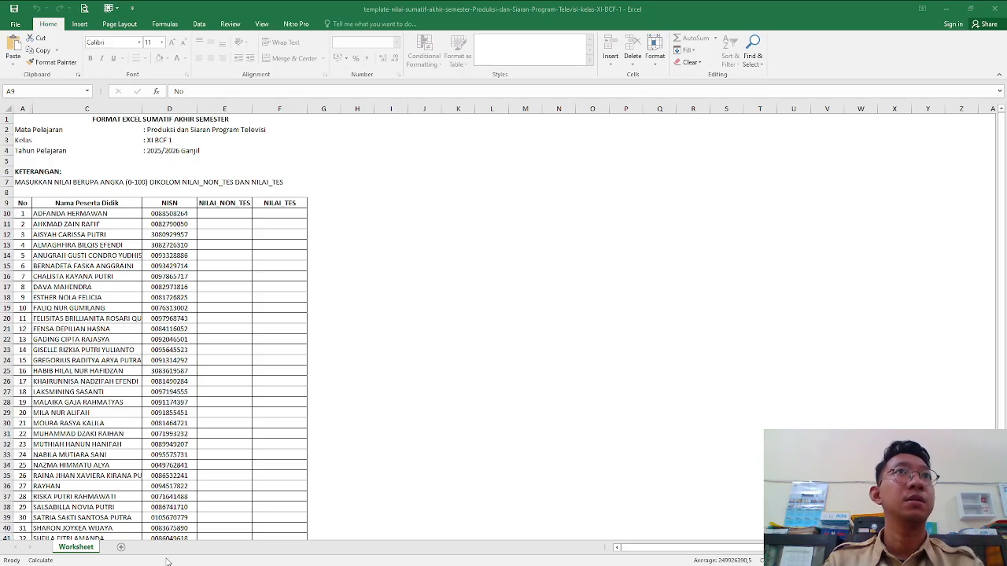
Step: In the Sumatif Akhir Semester template in Excel, enter the NILAI_NON_TES scores 85, 86, 88, 85 and 84 in E10:E14
key(ctrl+a)
click(163, 314)
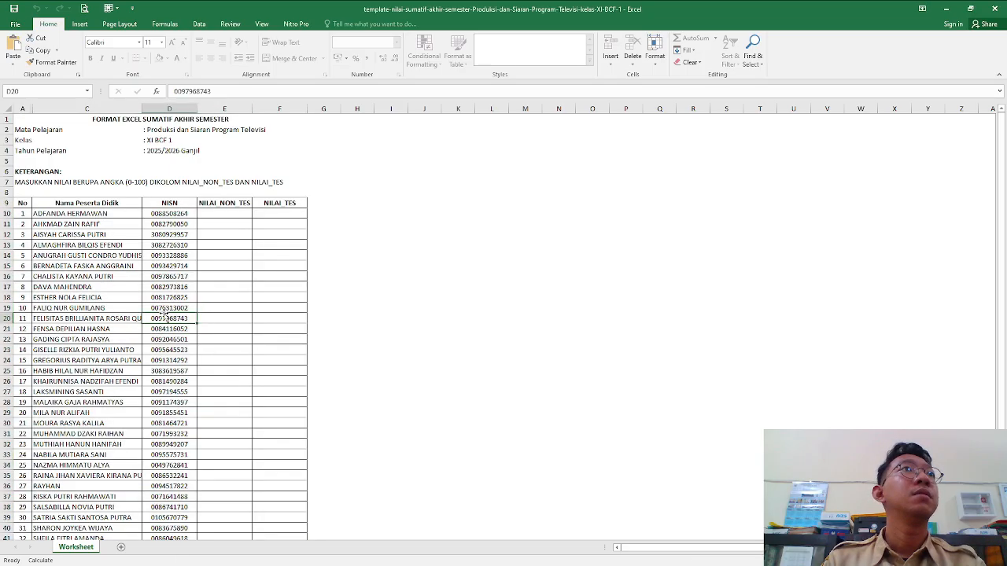
click(239, 215)
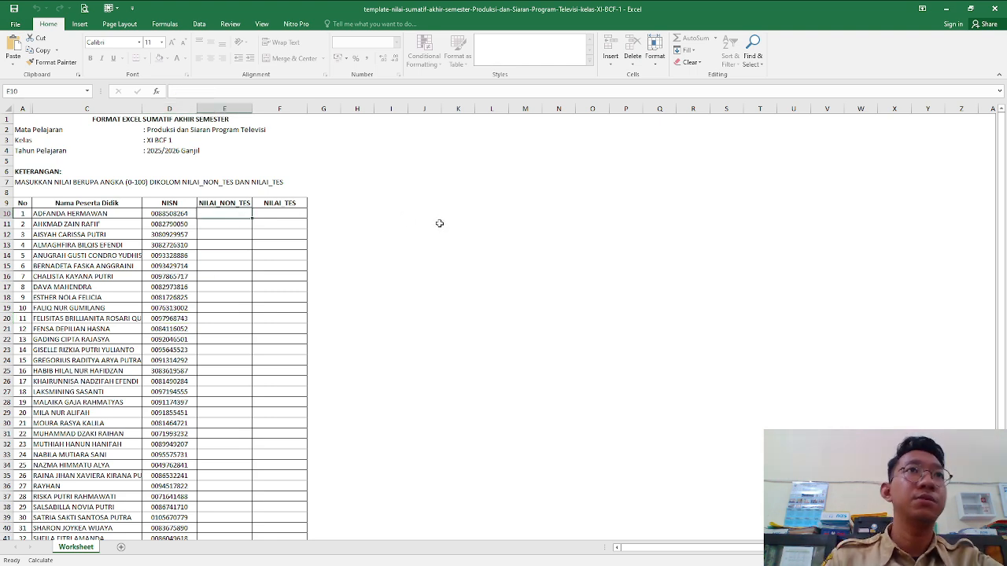
text(85)
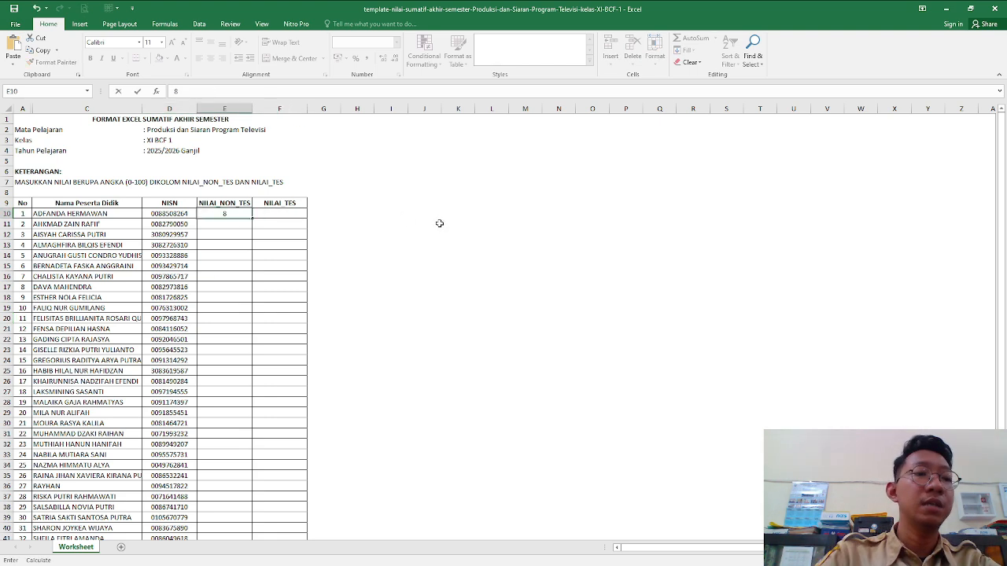
key(Return)
text(86)
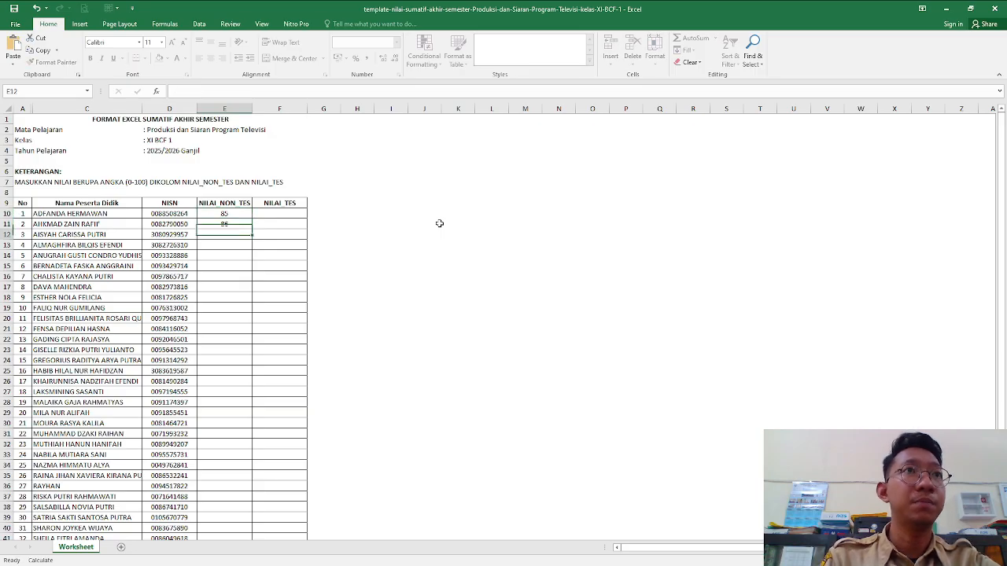
key(Return)
drag(233, 218, 244, 222)
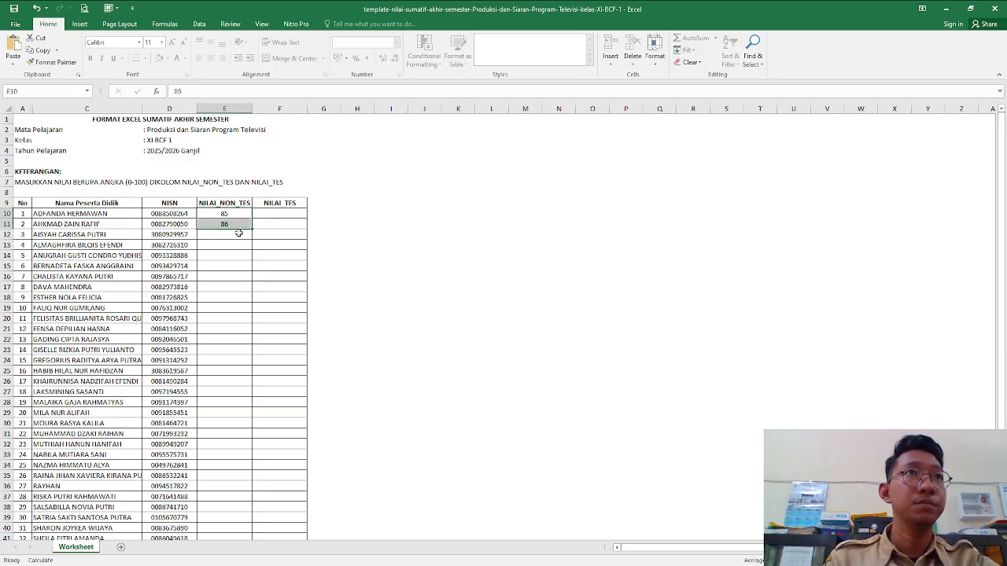
click(236, 234)
text(88)
key(Return)
text(85)
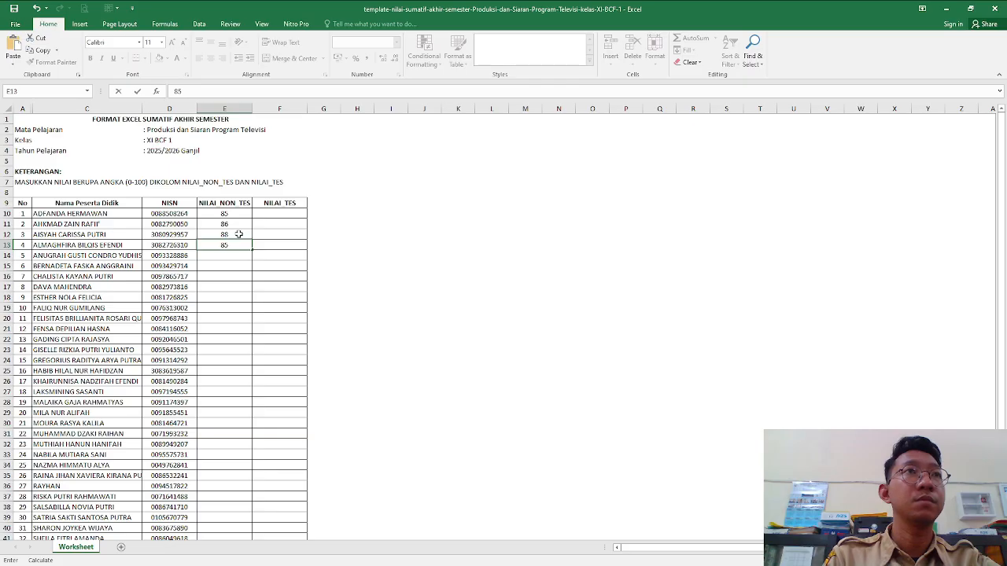
key(Return)
text(84)
key(Return)
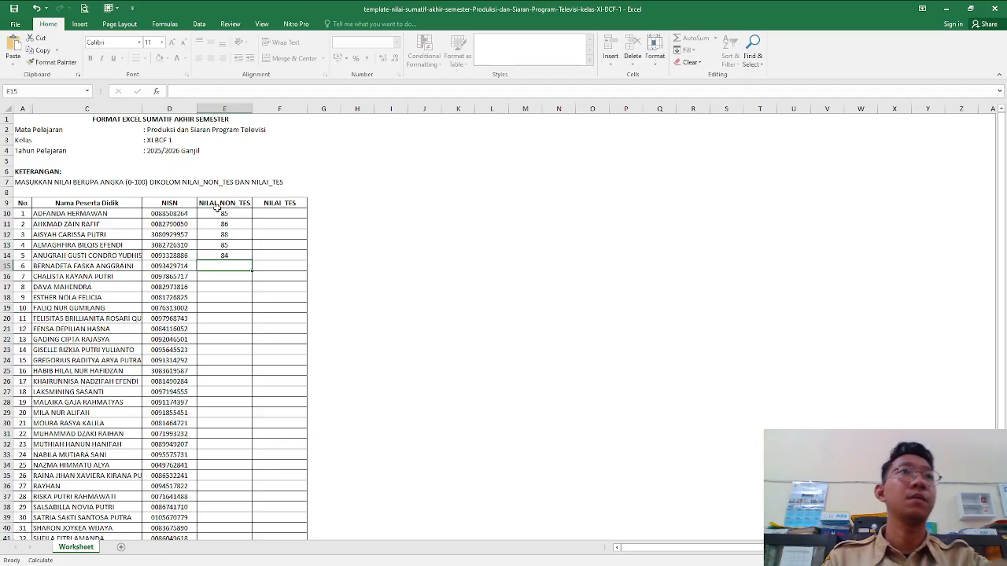
Step: Repeat the five NILAI_NON_TES scores from E10:E14 down the column to fill E15:E29
drag(245, 216, 232, 254)
key(ctrl+c)
click(231, 265)
key(ctrl+v)
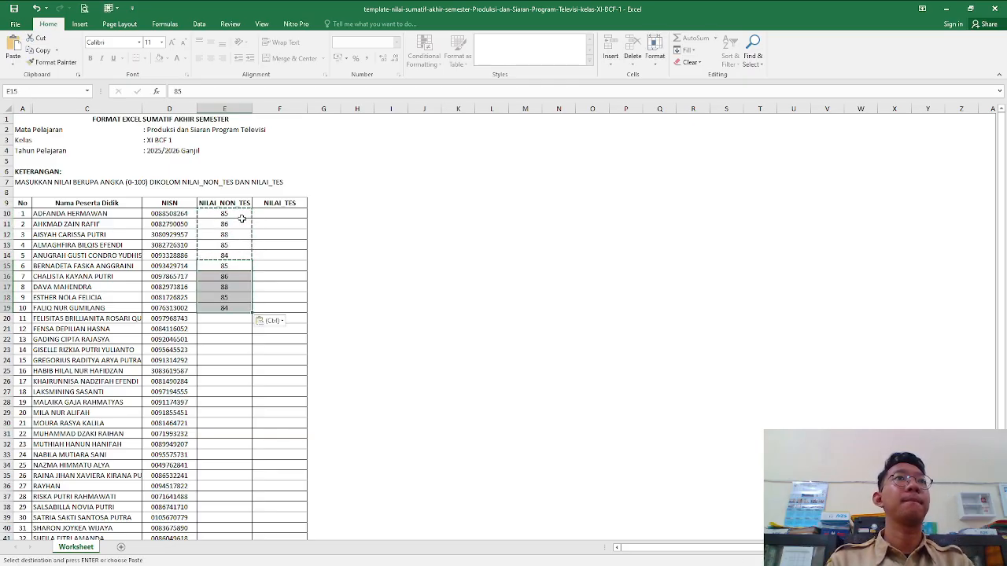
drag(228, 214, 224, 308)
key(ctrl+c)
click(224, 318)
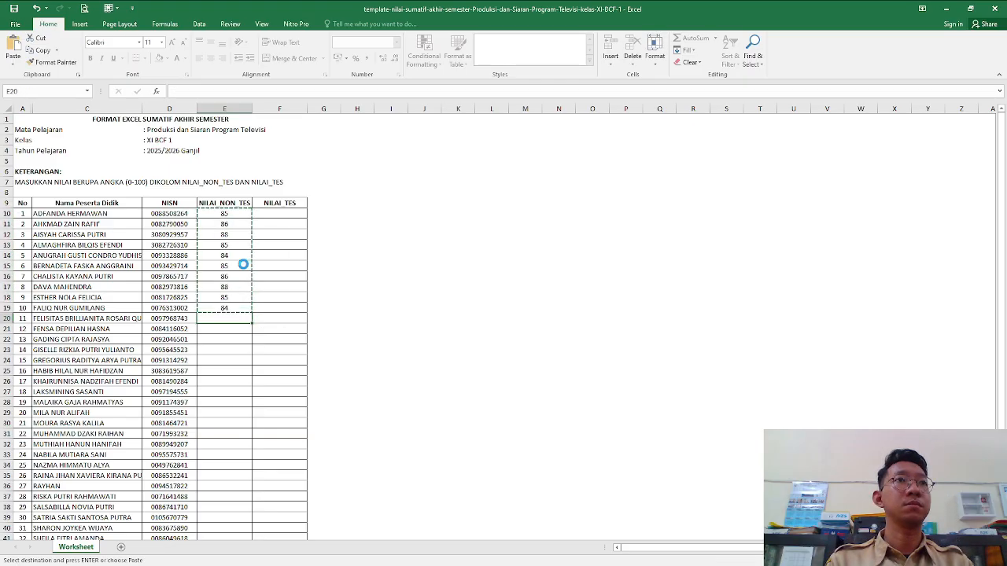
key(ctrl+v)
Step: Try to copy the NILAI_NON_TES scores in E10:E29 into the cells starting at E30
drag(239, 209, 227, 413)
key(ctrl+c)
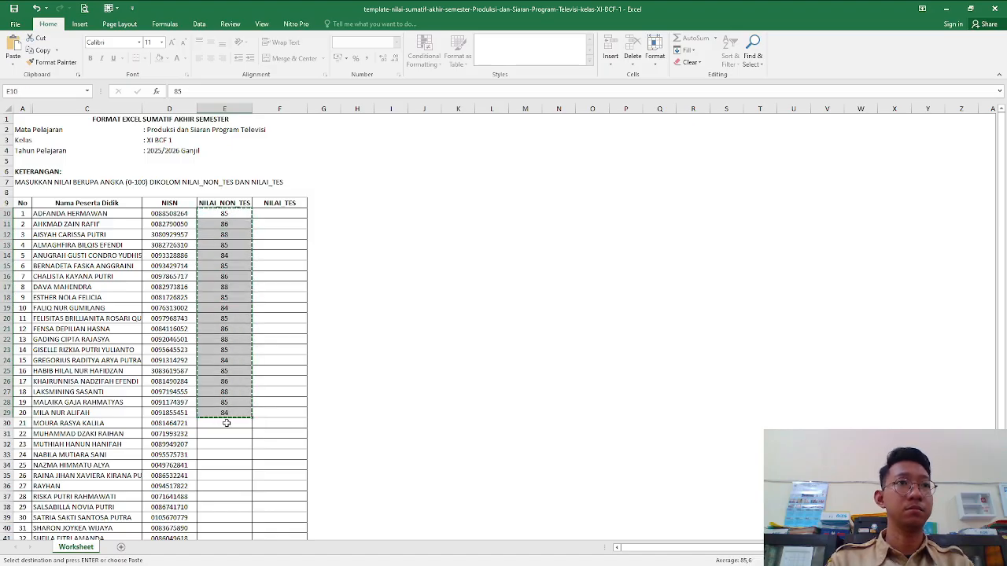
click(225, 423)
key(ctrl+v)
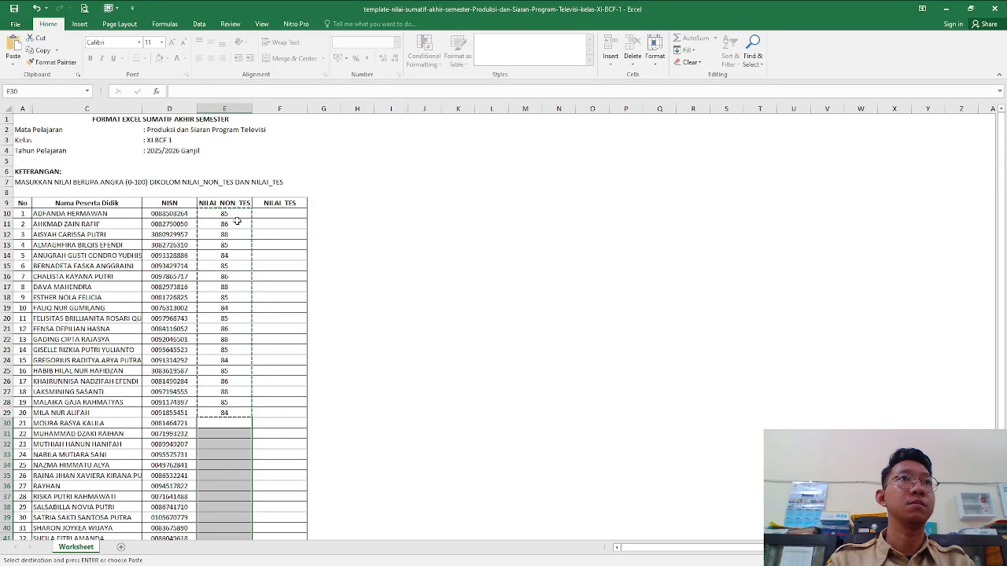
Step: Copy the NILAI_NON_TES scores from E10:E17 into E30:E37
drag(237, 214, 241, 265)
shift+click(242, 286)
key(ctrl+c)
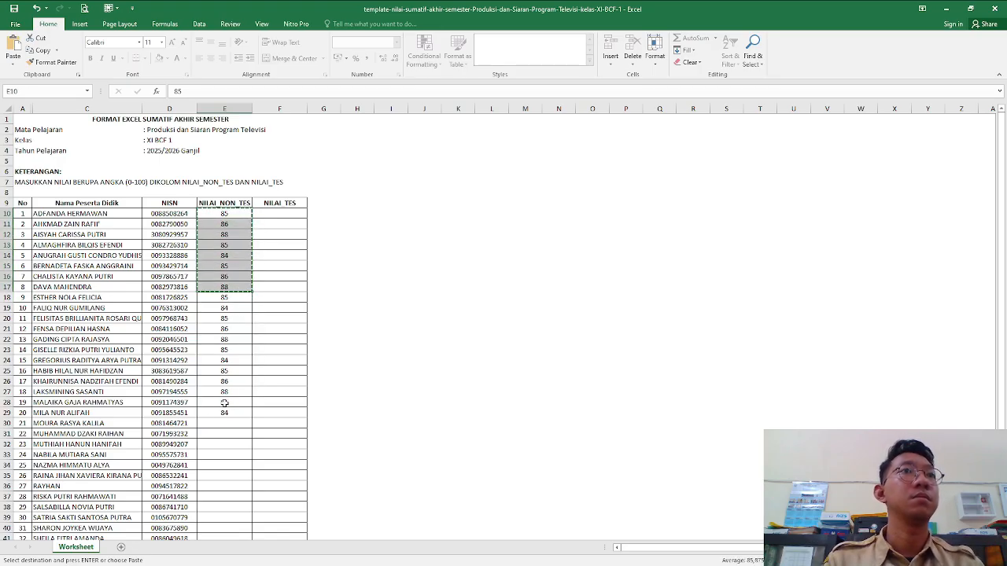
click(224, 424)
key(ctrl+v)
scroll(317, 366, down, 3)
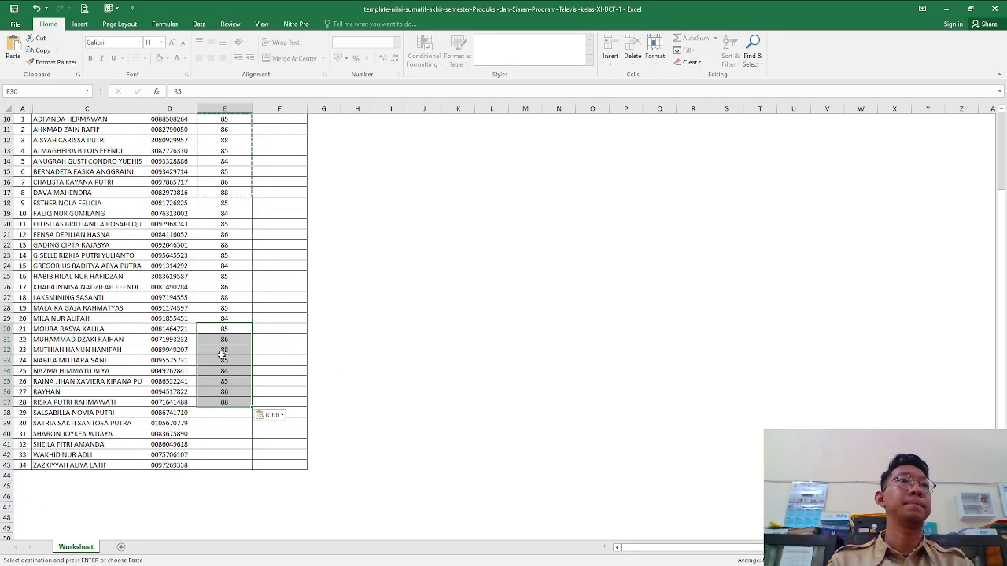
Step: Fill E38:E42 with the scores from E30:E34 and copy the score in E35 for the last student
drag(228, 331, 232, 374)
key(ctrl+c)
click(233, 412)
key(ctrl+v)
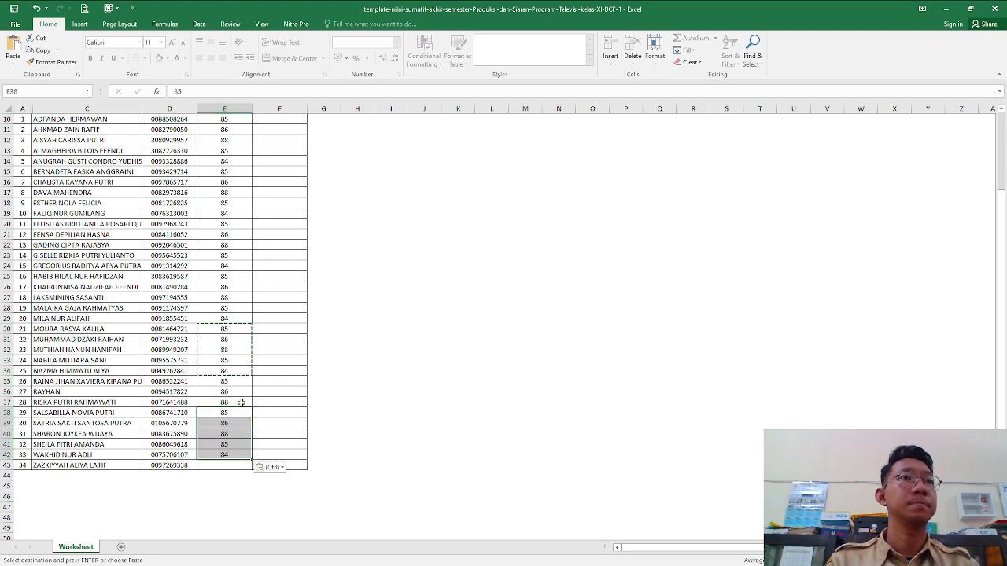
click(228, 381)
key(ctrl+c)
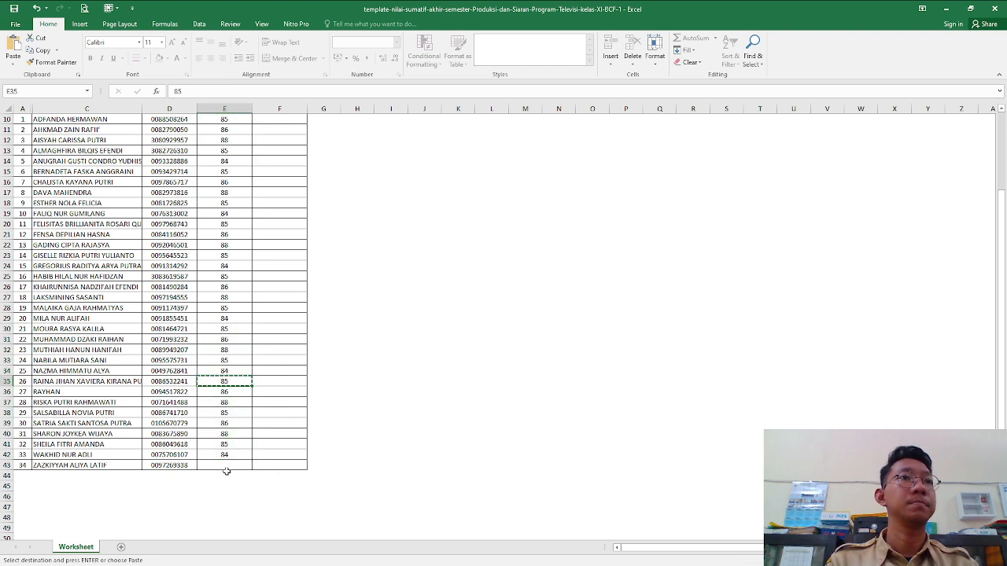
scroll(315, 346, up, 3)
click(285, 255)
click(303, 233)
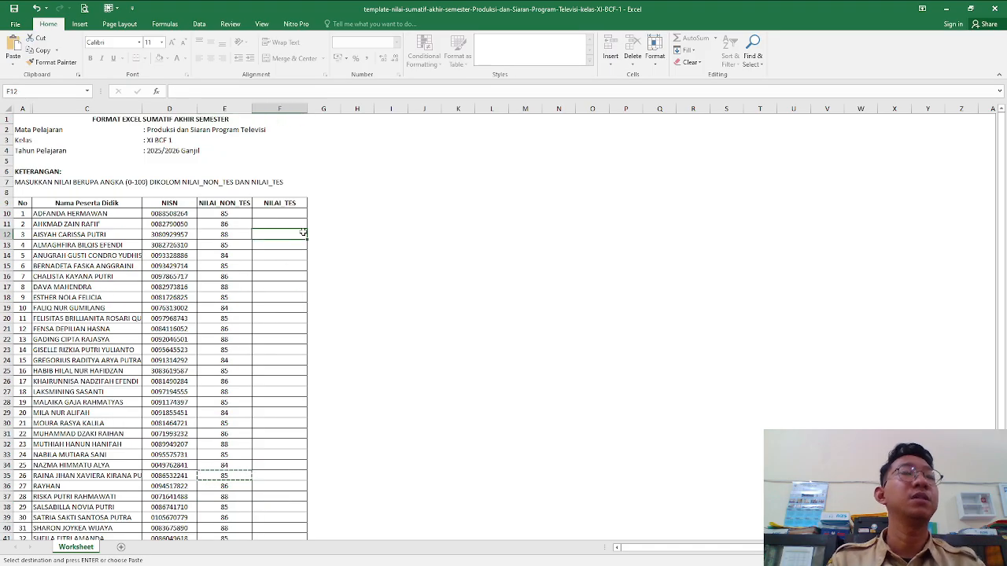
drag(287, 214, 286, 476)
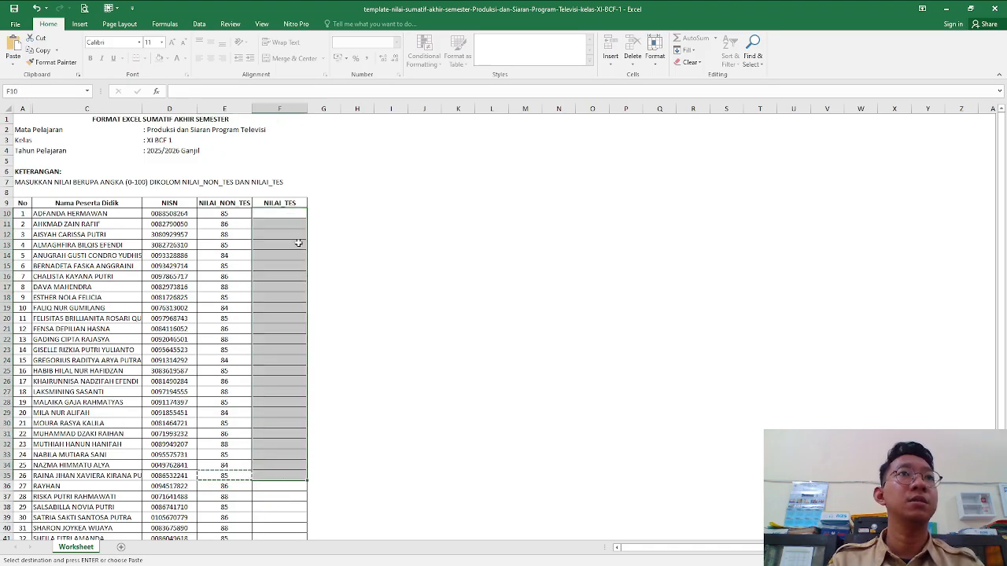
click(294, 223)
click(295, 214)
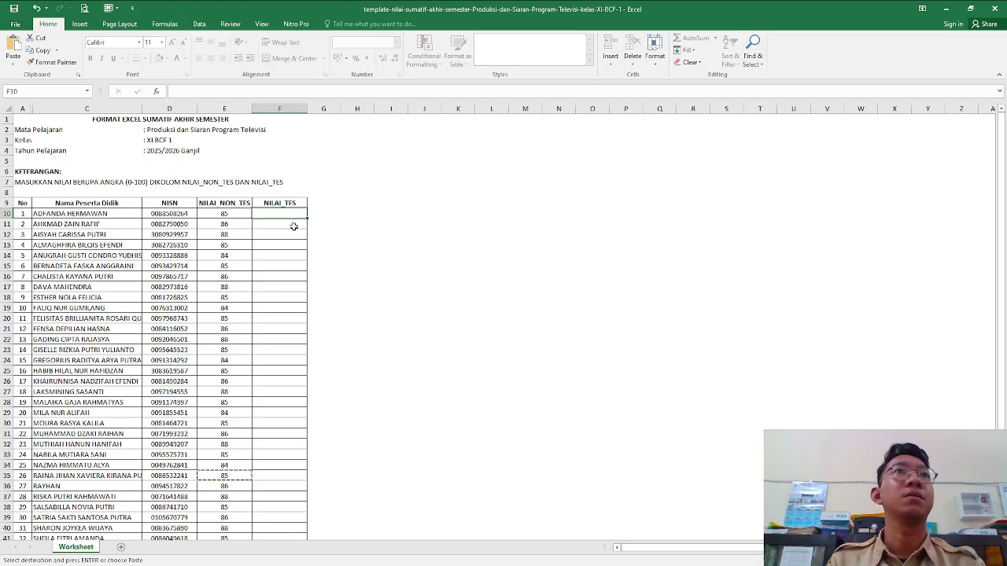
click(228, 214)
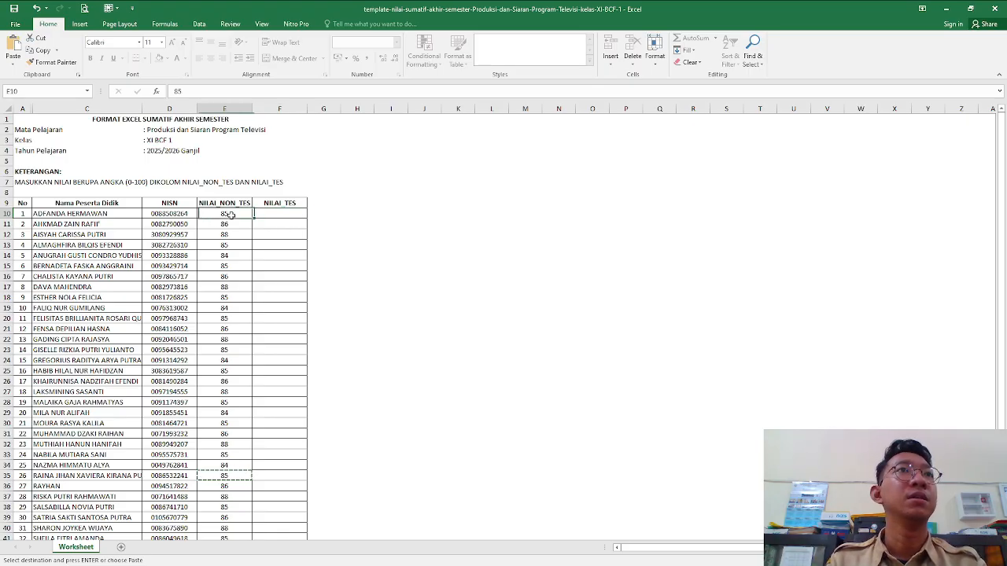
Step: Copy all NILAI_NON_TES scores from E10:E43 into the NILAI_TES column starting at F10
scroll(256, 397, down, 4)
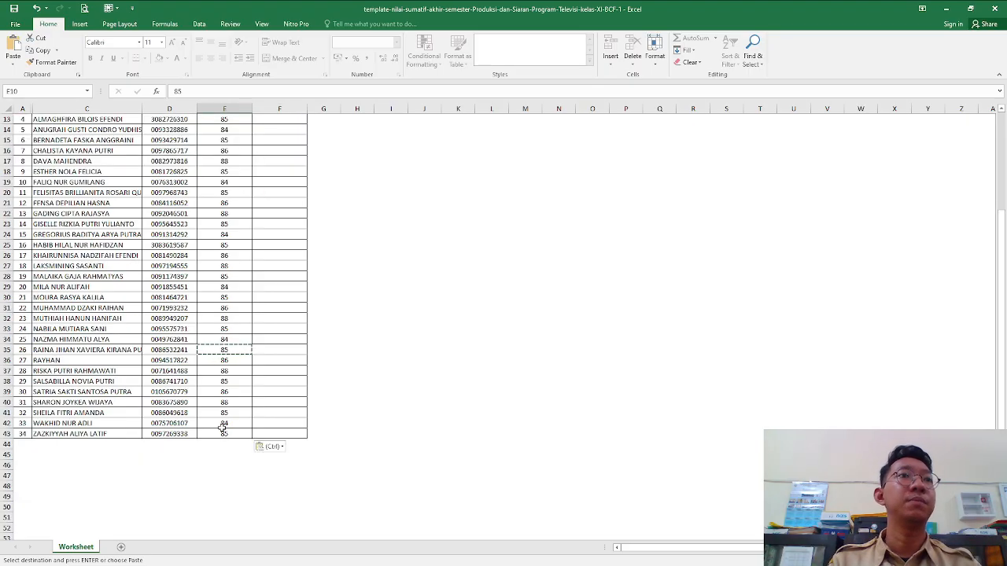
shift+click(240, 433)
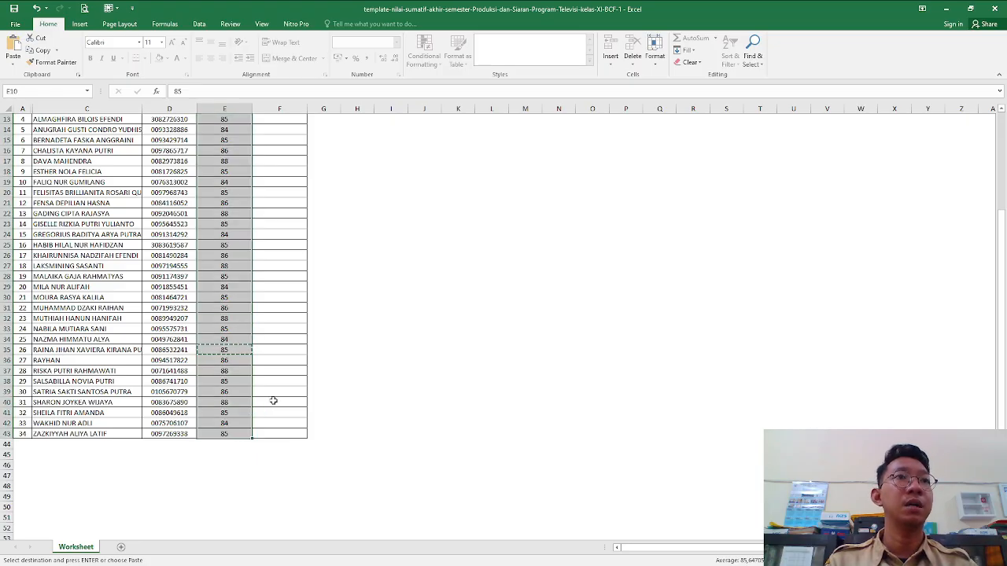
scroll(258, 384, up, 4)
click(274, 215)
key(ctrl+v)
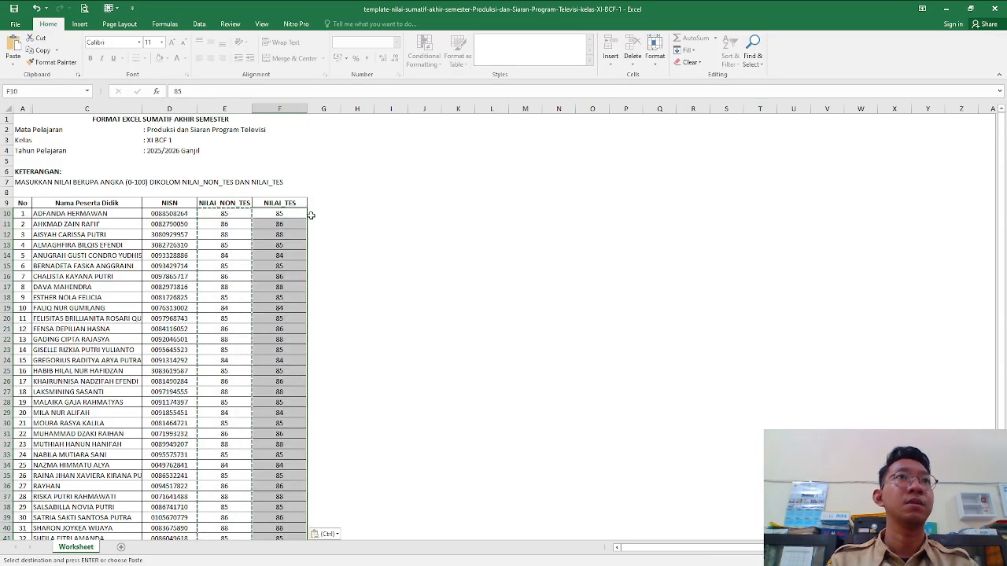
Step: Save the filled Sumatif Akhir Semester template and close the workbook
click(227, 225)
click(240, 210)
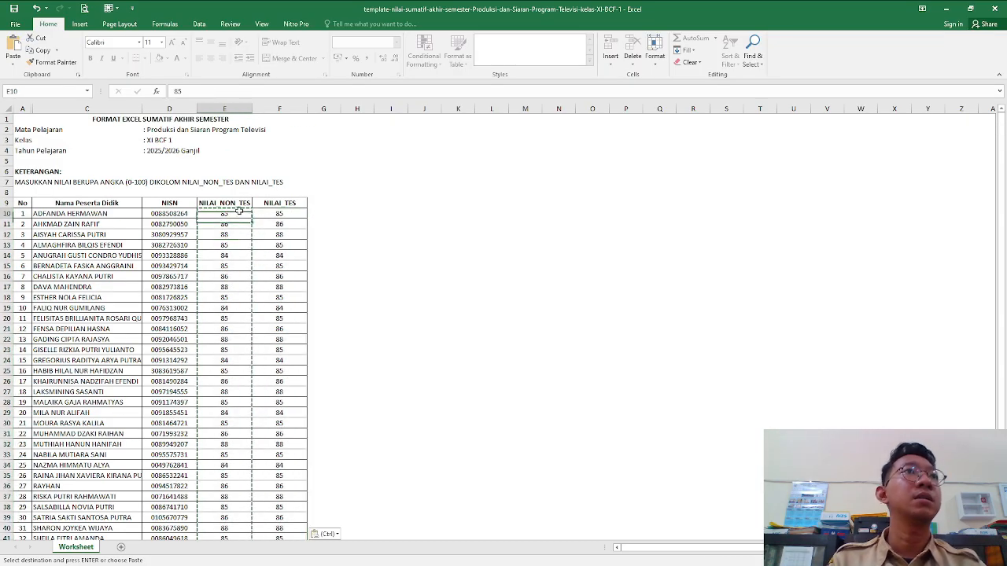
click(285, 224)
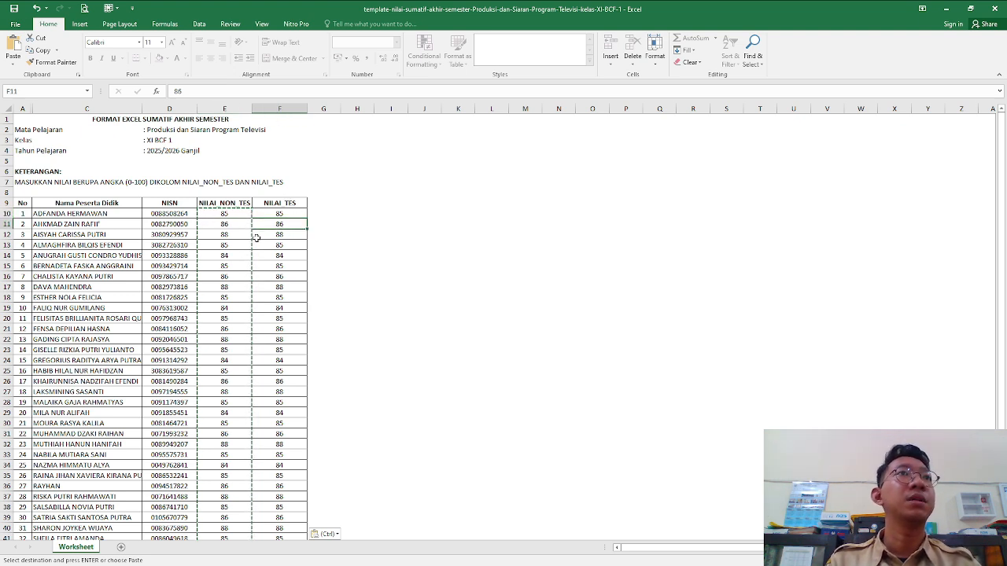
click(244, 214)
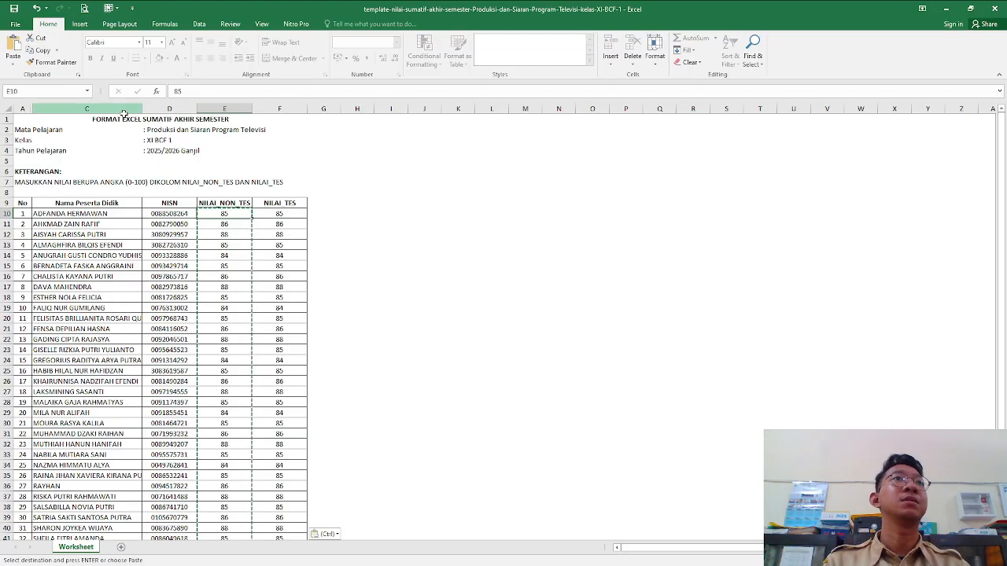
click(13, 10)
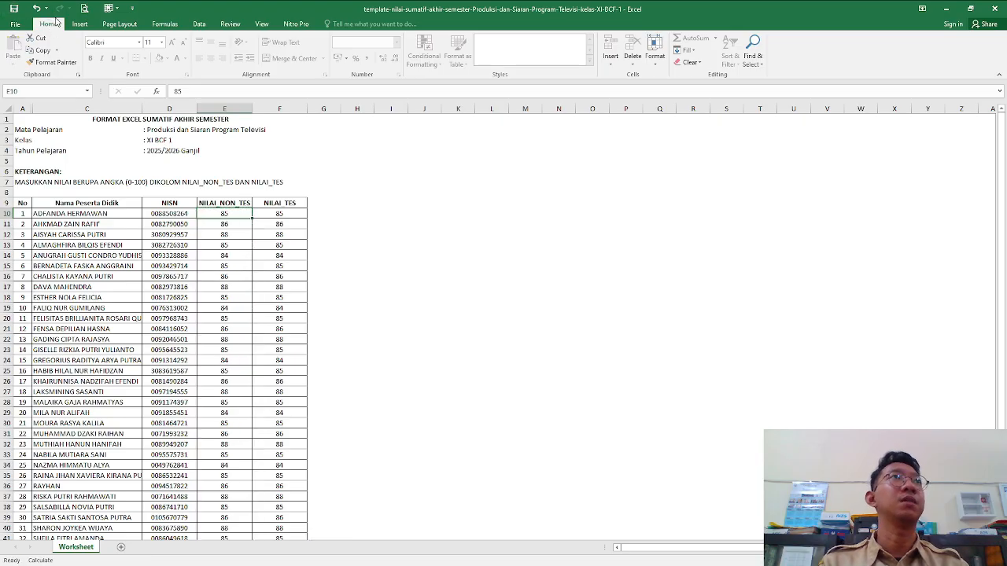
click(995, 6)
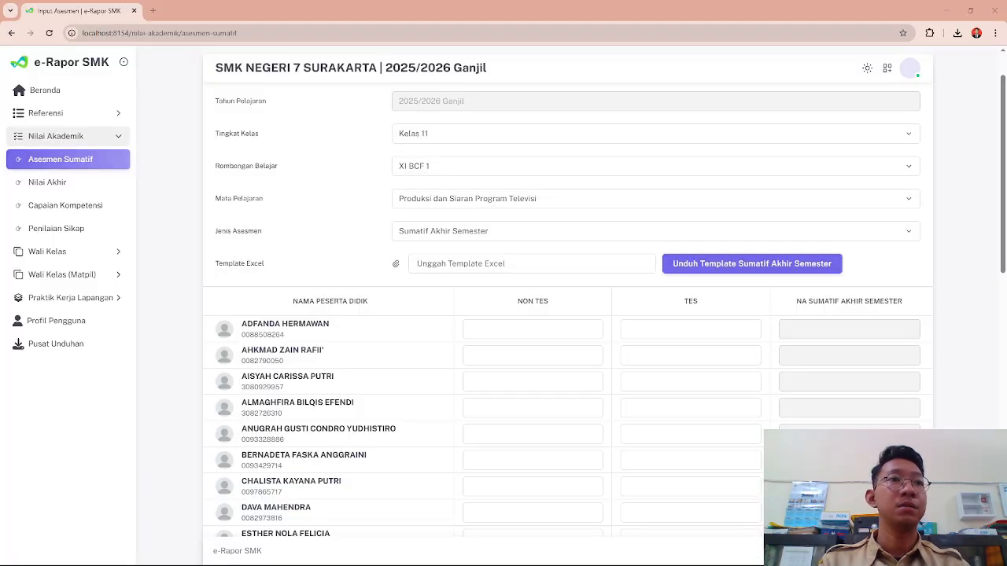
Step: In e-Rapor SMK, upload template-nilai-sumatif-akhir-semester-Produksi-dan-Siaran-Program-Televisi-kelas-XI-BCF-1.xlsx and save the imported Sumatif Akhir Semester scores
click(627, 265)
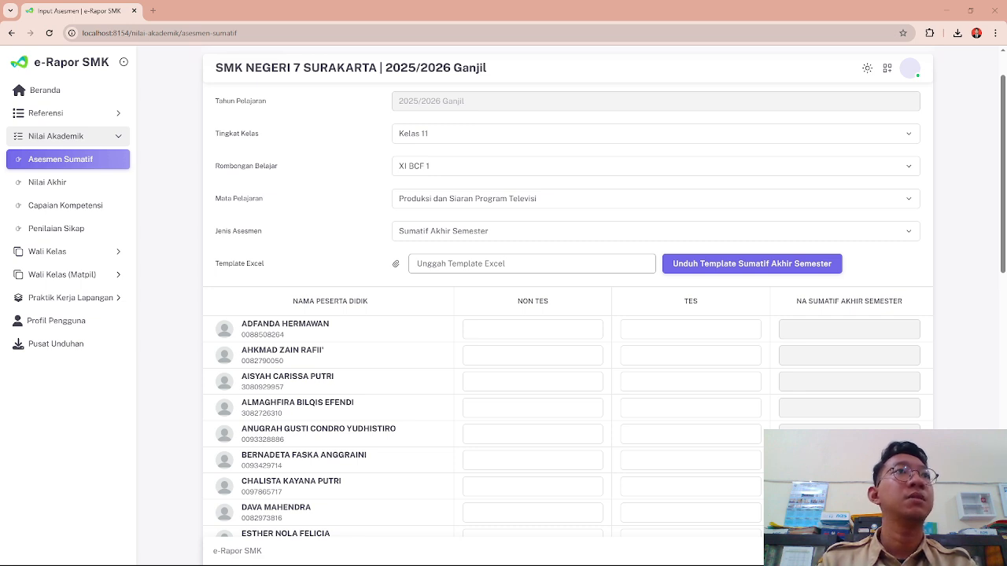
double_click(499, 277)
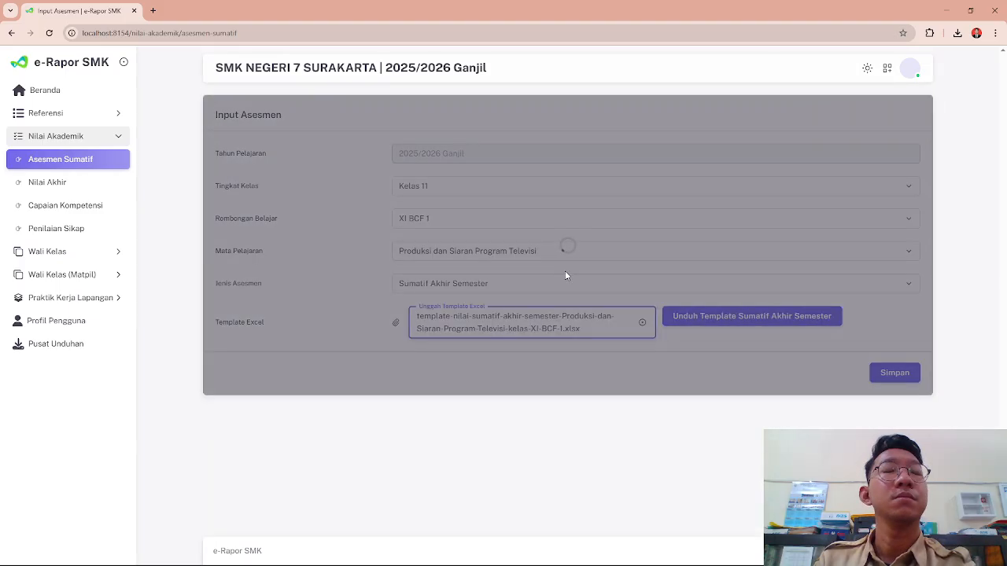
scroll(575, 281, down, 8)
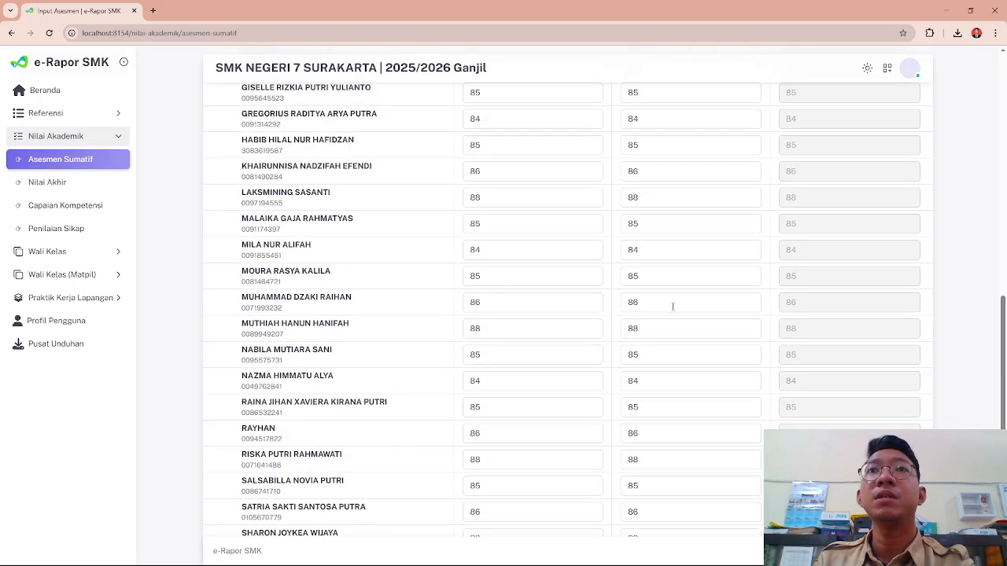
scroll(673, 307, down, 2)
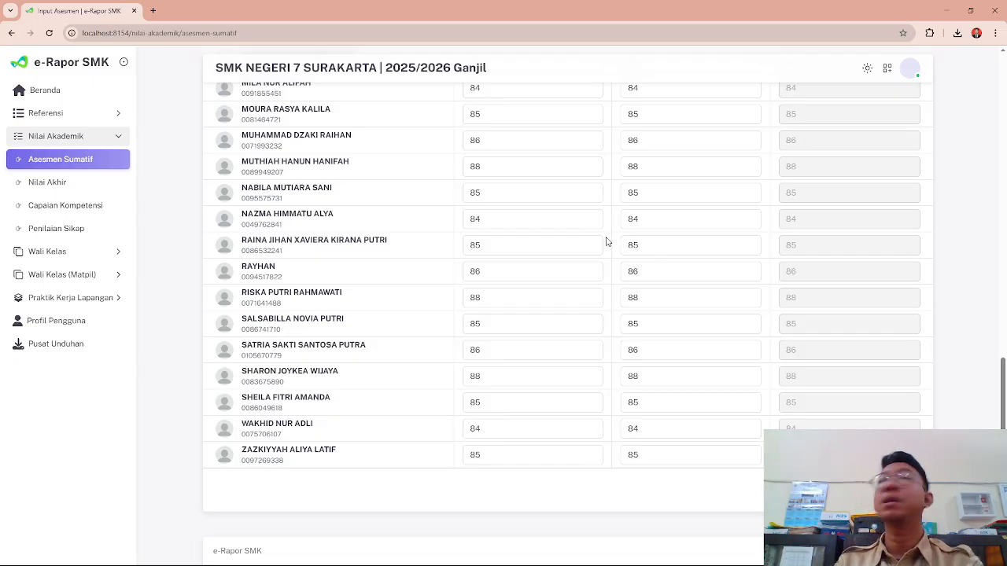
scroll(582, 283, up, 5)
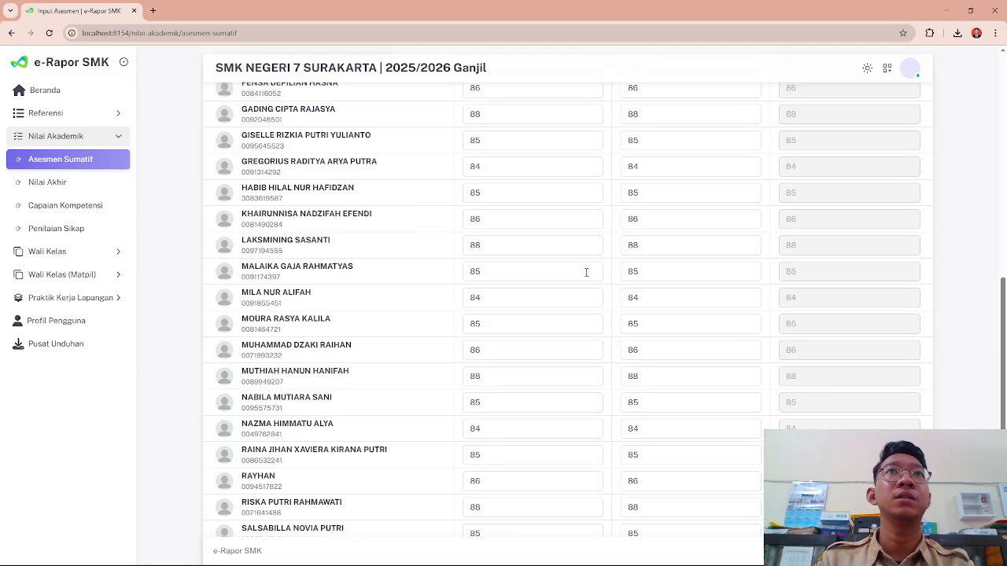
scroll(586, 272, up, 3)
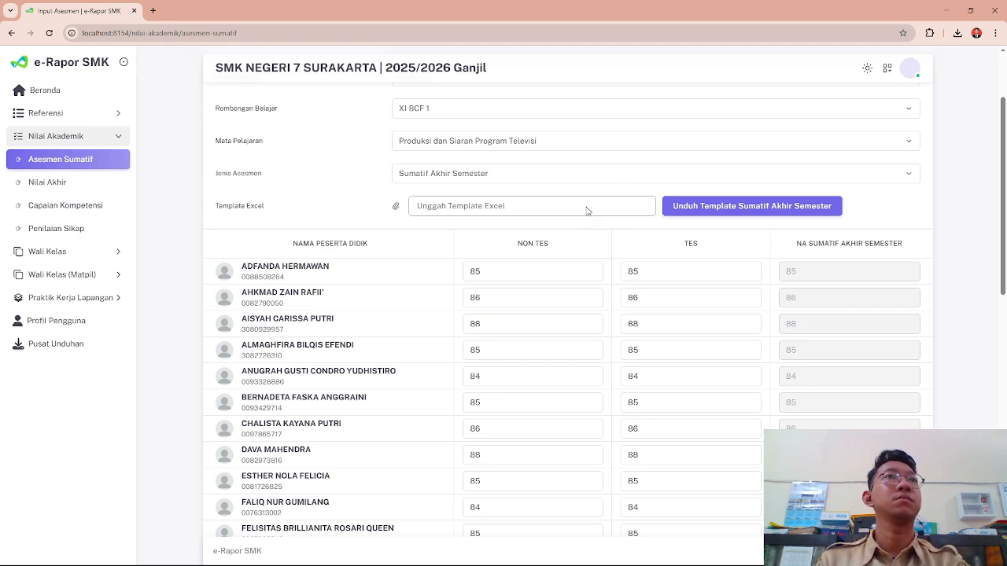
scroll(859, 292, down, 9)
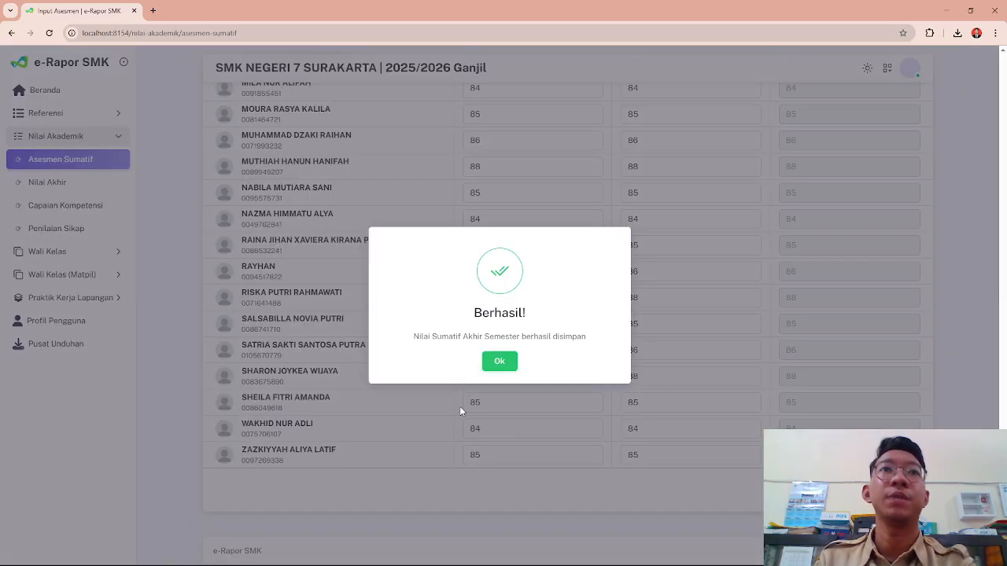
click(506, 359)
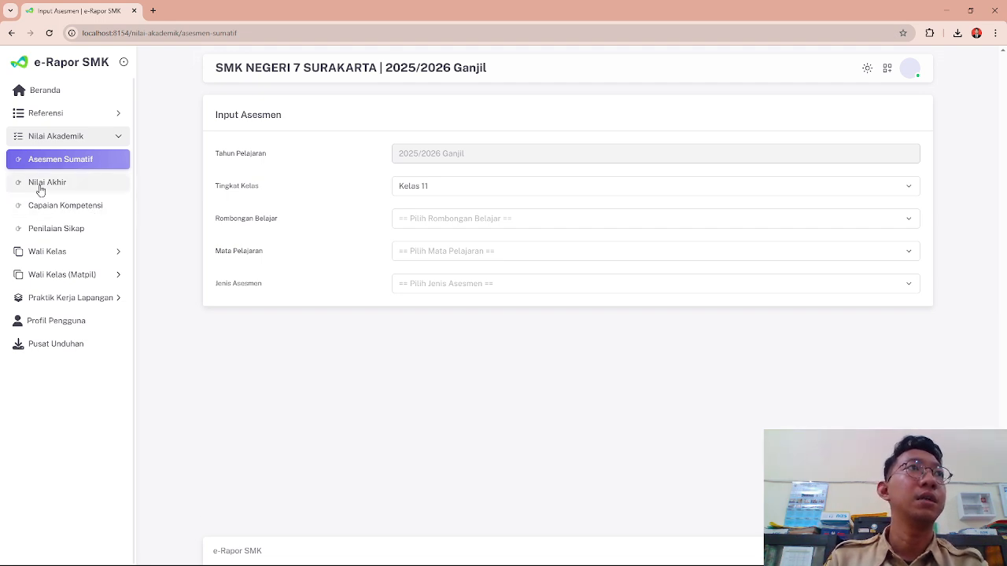
Step: Load the Nilai Akhir input for Kelas 11, XI BCF 1, Produksi dan Siaran Program Televisi, with Nilai Asesmen as the Bentuk Penilaian
click(72, 184)
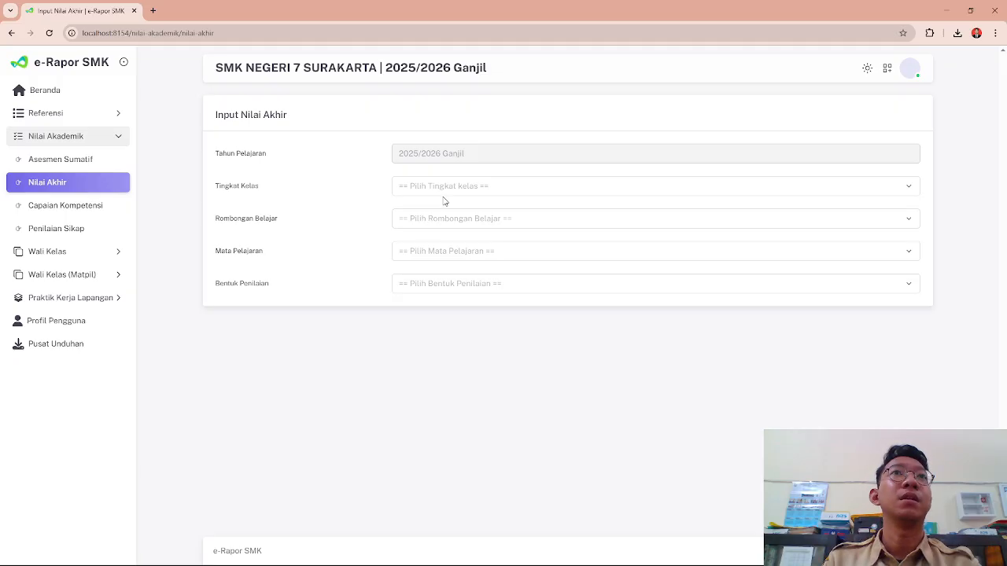
click(445, 187)
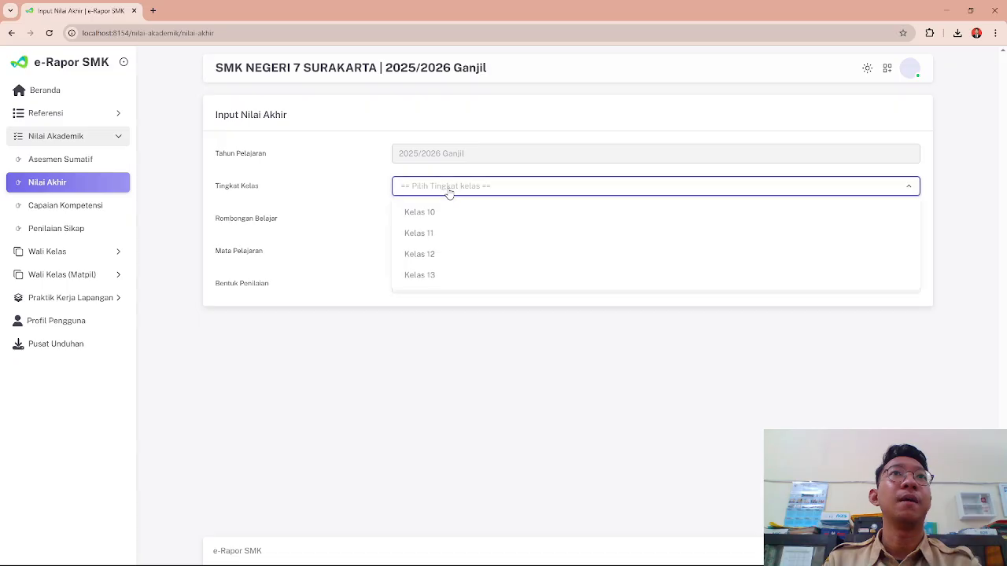
click(419, 234)
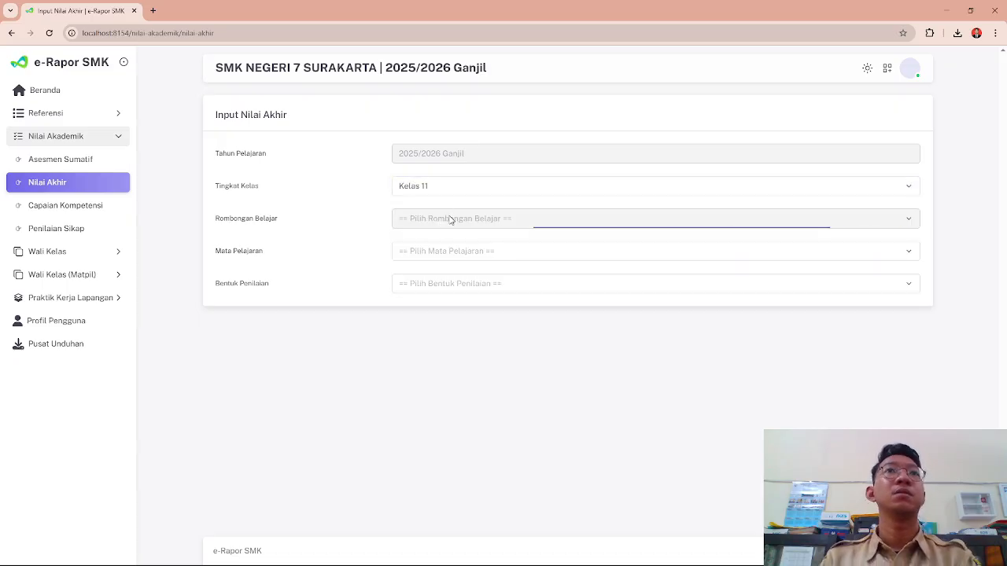
click(446, 219)
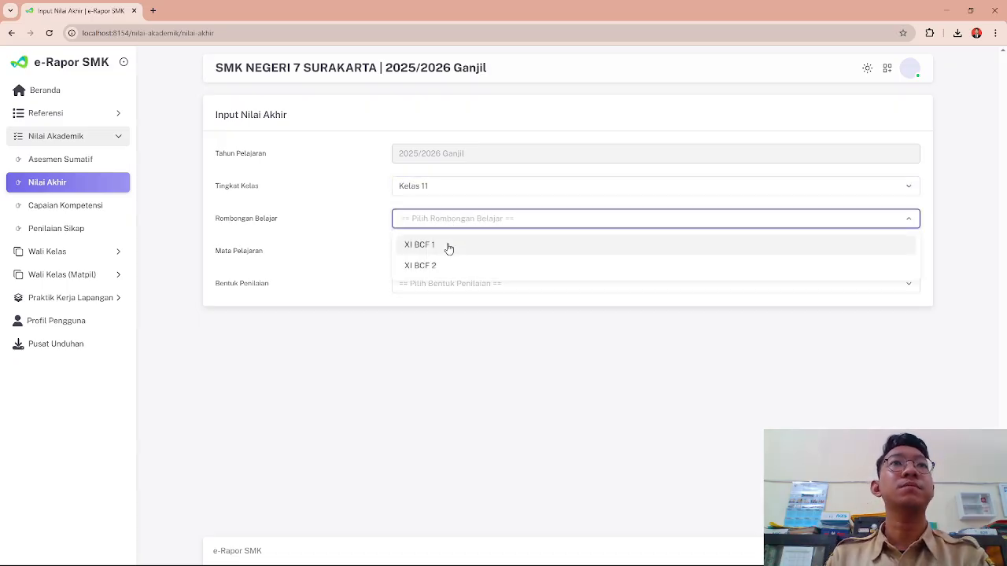
click(448, 246)
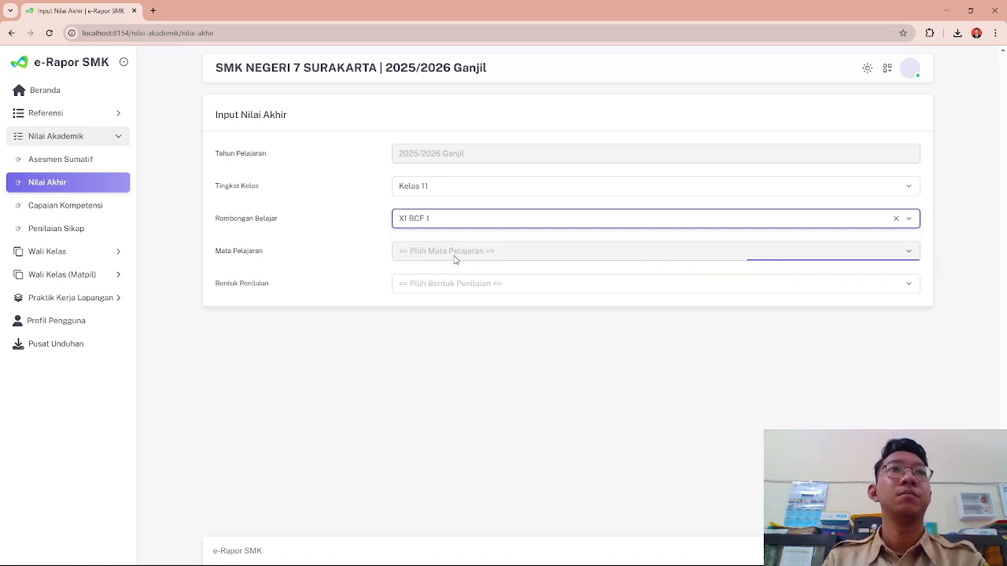
click(456, 257)
click(434, 280)
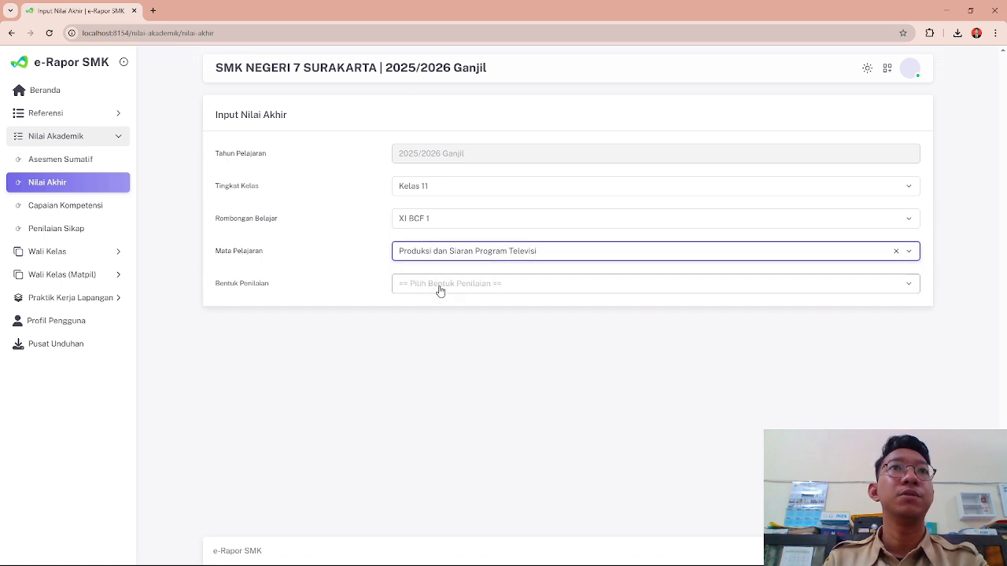
click(439, 290)
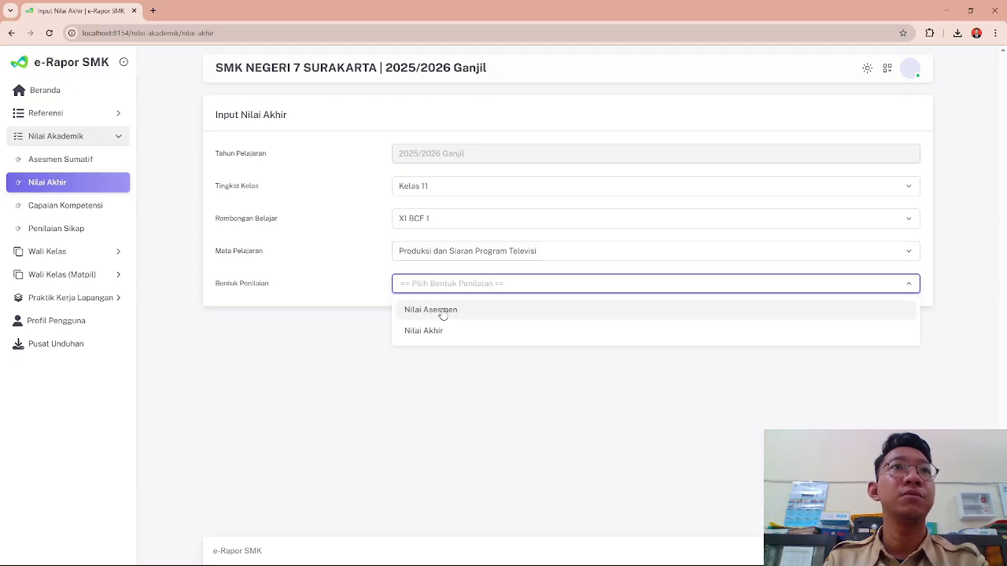
click(470, 314)
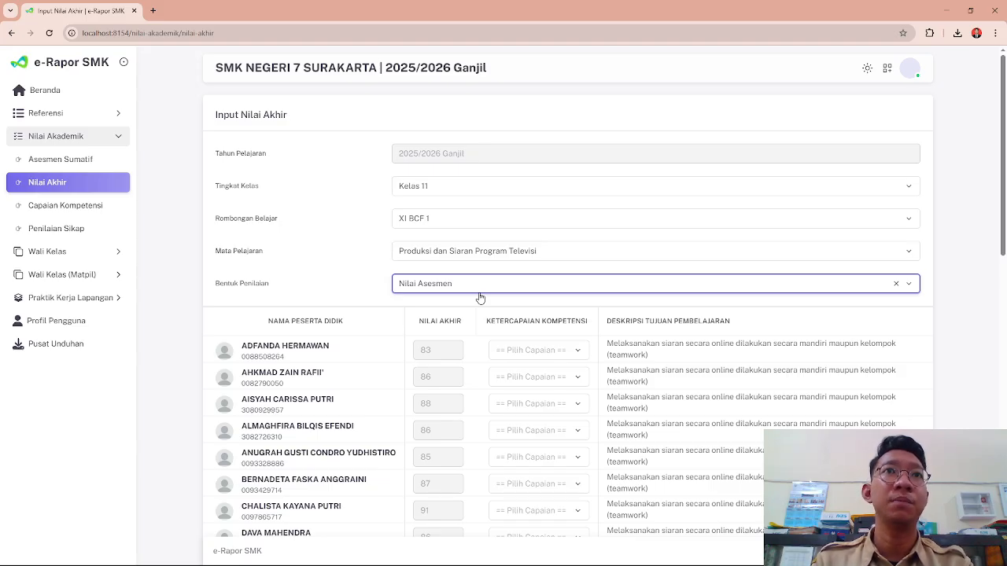
Step: Examine the students' final scores, the learning-objective descriptions and the first student's Ketercapaian Kompetensi options without choosing one
scroll(480, 299, down, 1)
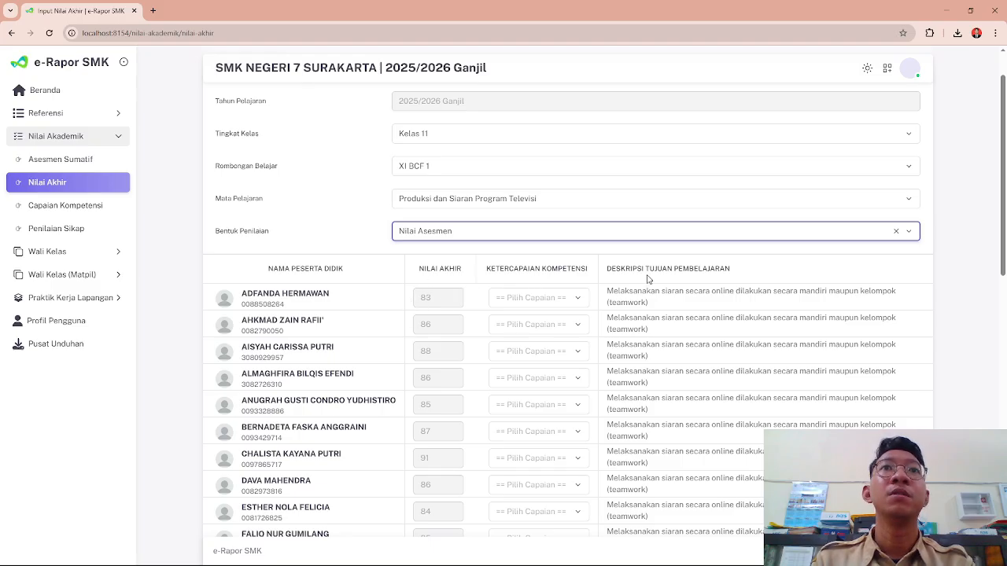
scroll(647, 279, down, 1)
scroll(648, 279, up, 1)
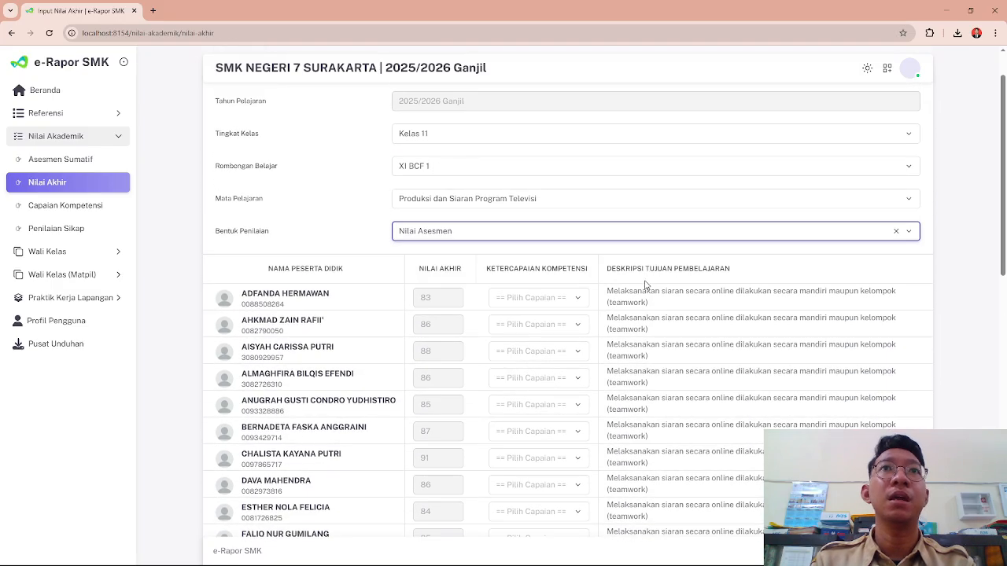
scroll(580, 311, down, 1)
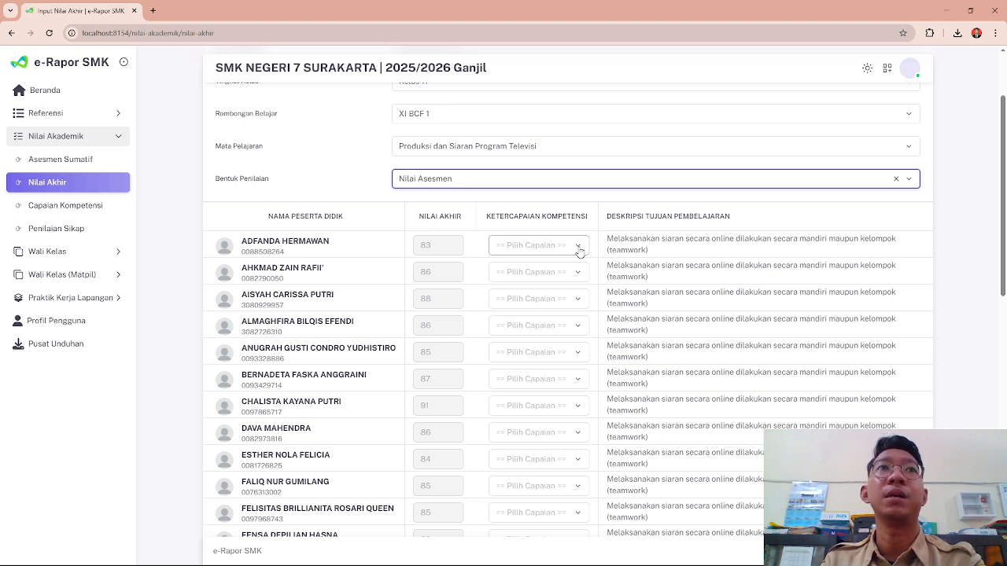
click(579, 247)
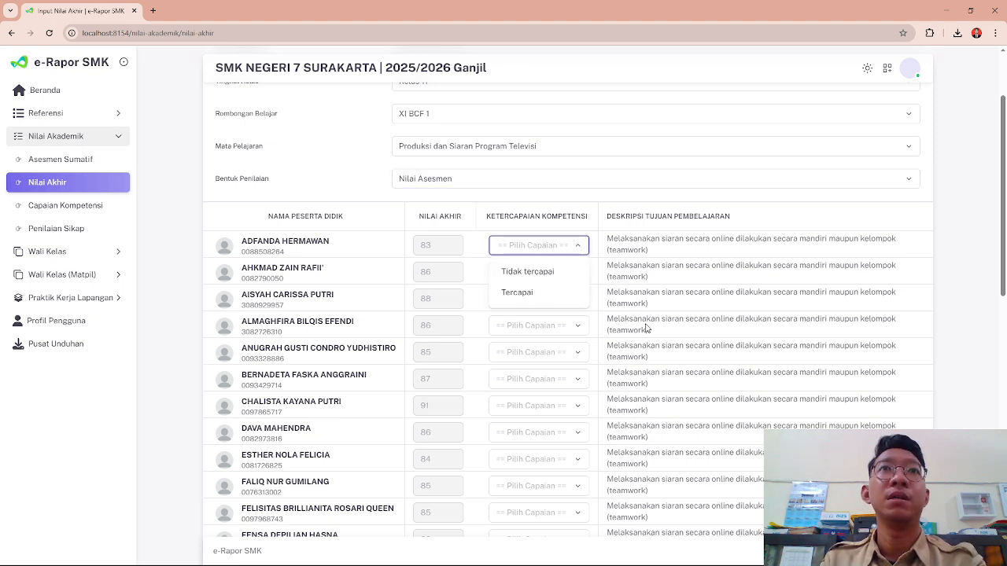
click(631, 277)
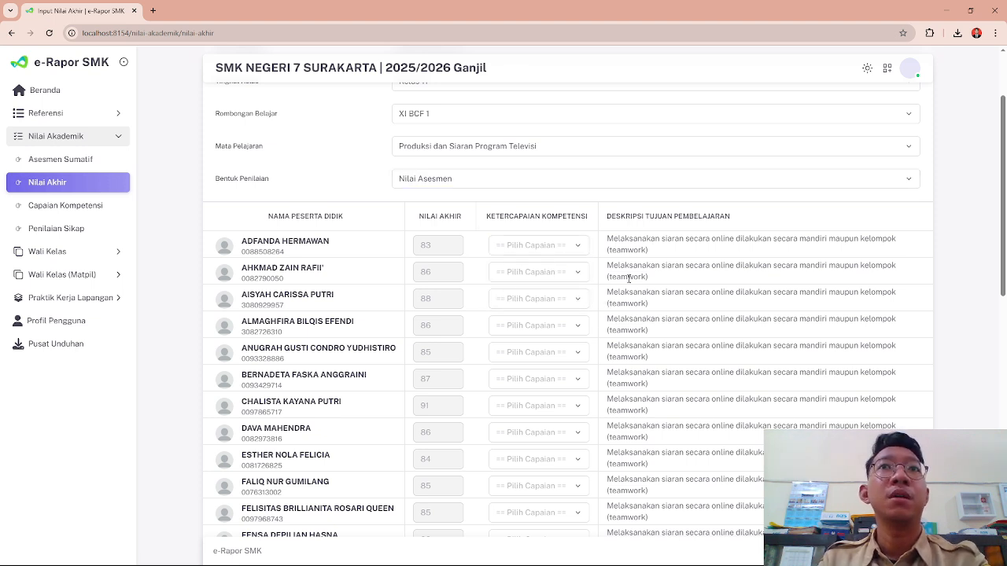
click(580, 246)
click(652, 288)
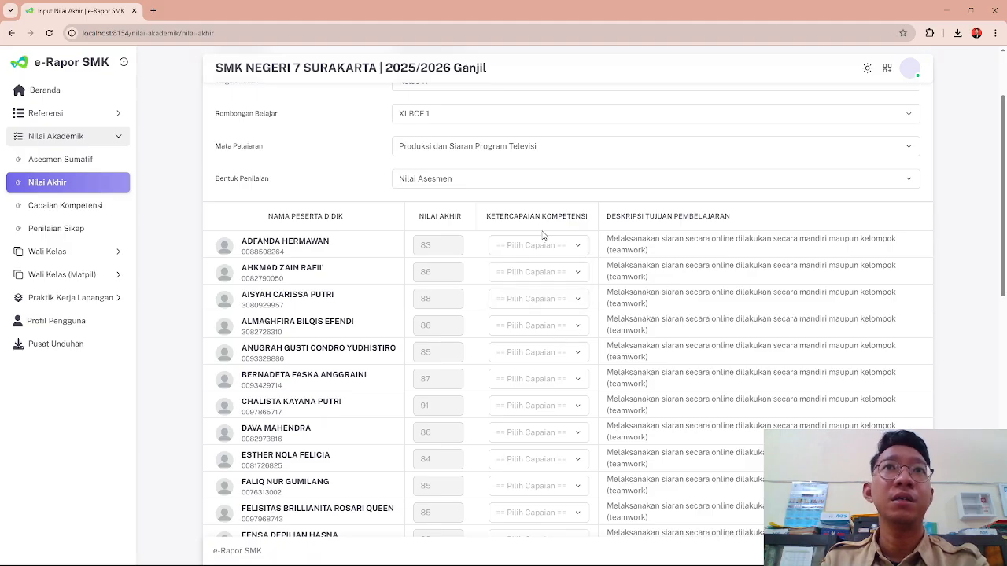
scroll(549, 415, down, 2)
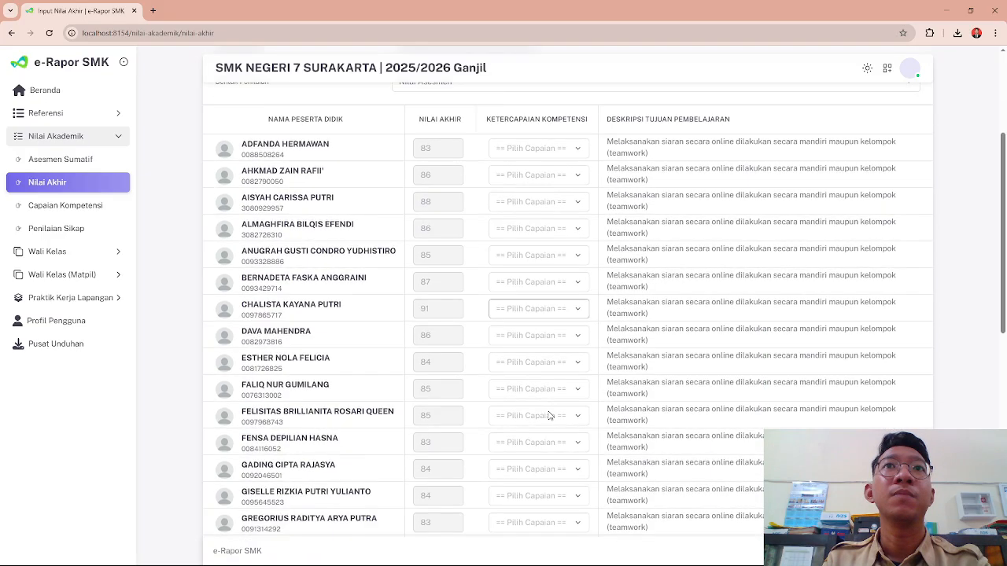
scroll(553, 405, up, 5)
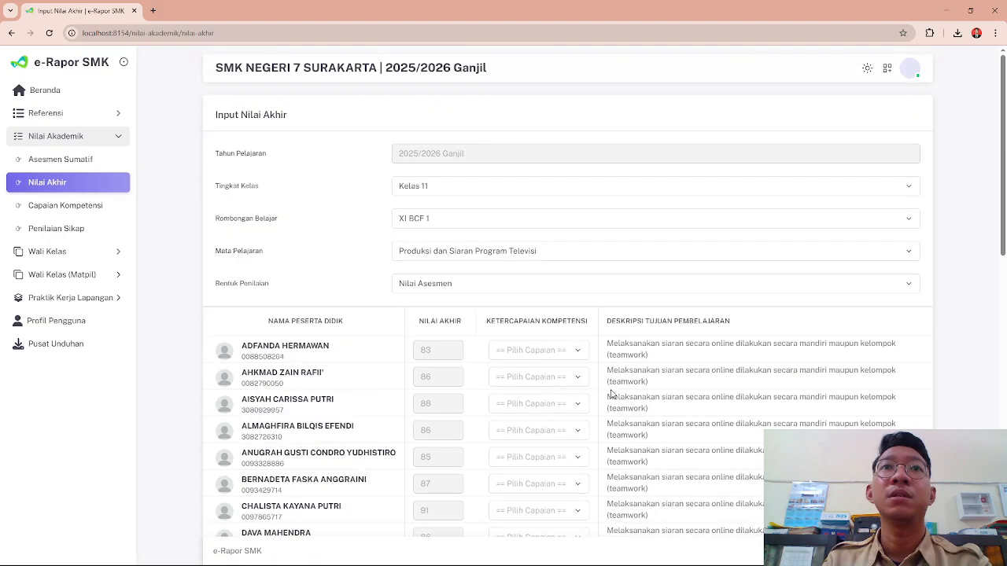
scroll(612, 393, down, 1)
scroll(580, 326, up, 1)
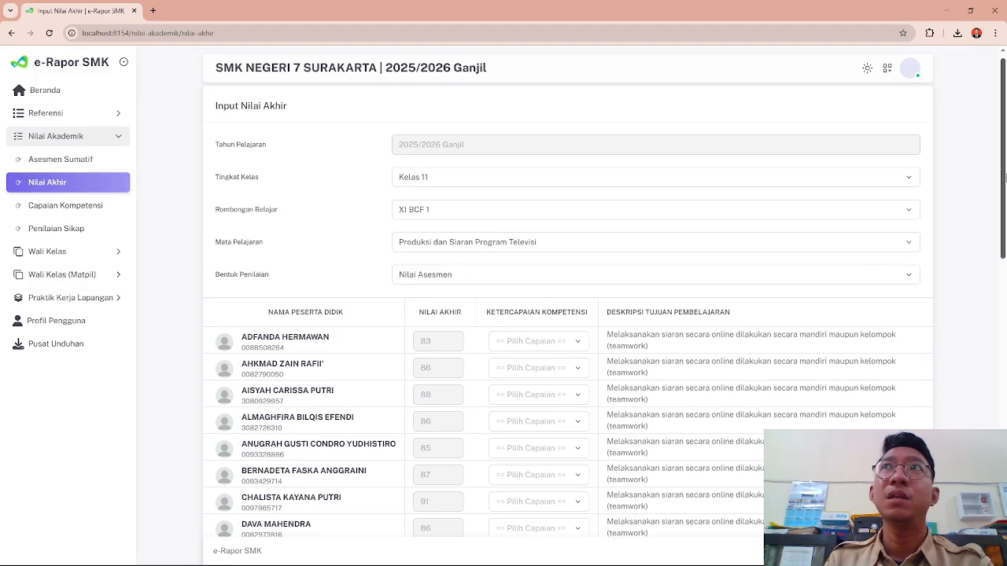
Step: Save the XI BCF 1 Nilai Akhir scores and dismiss the confirmation message
click(1004, 324)
scroll(1003, 324, down, 6)
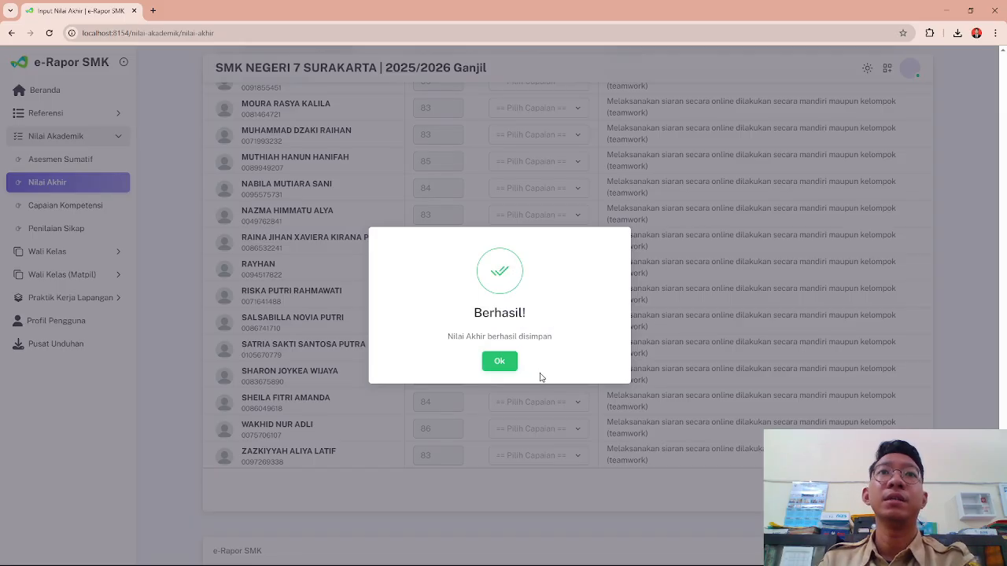
click(502, 365)
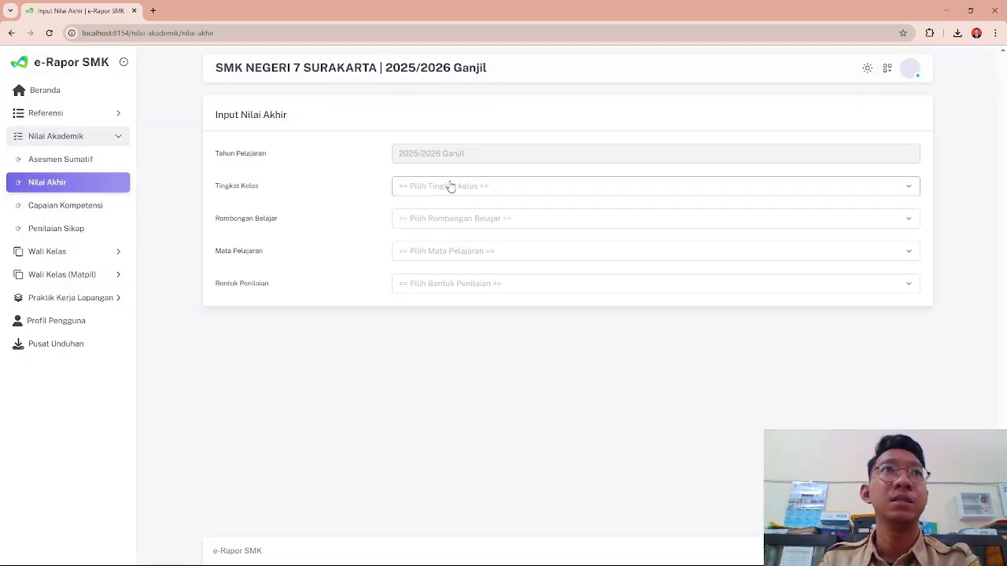
Step: Load the Input Nilai Akhir form for Kelas 11, XI BCF 1, Produksi dan Siaran Program Televisi, with Nilai Akhir as the Bentuk Penilaian
click(450, 187)
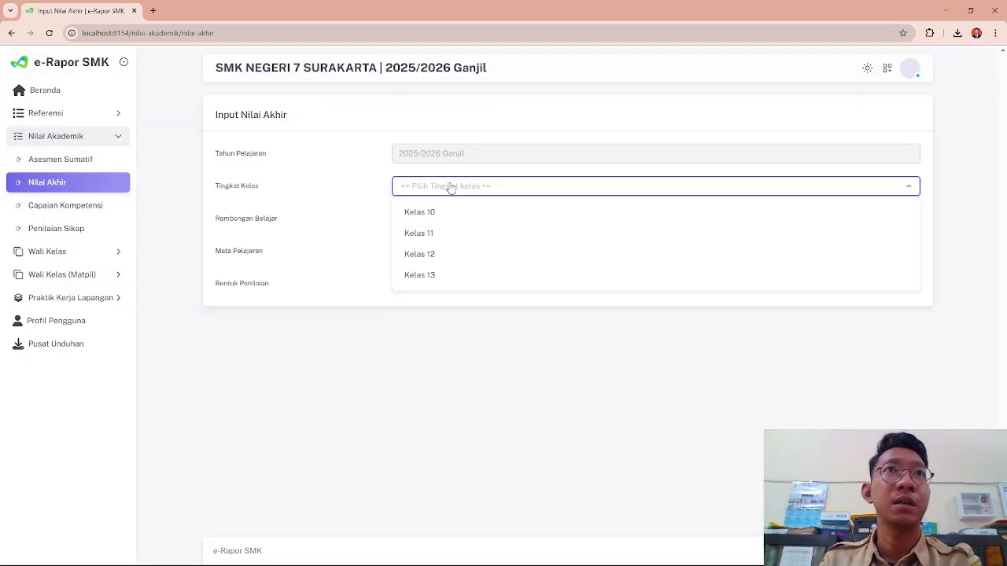
click(463, 234)
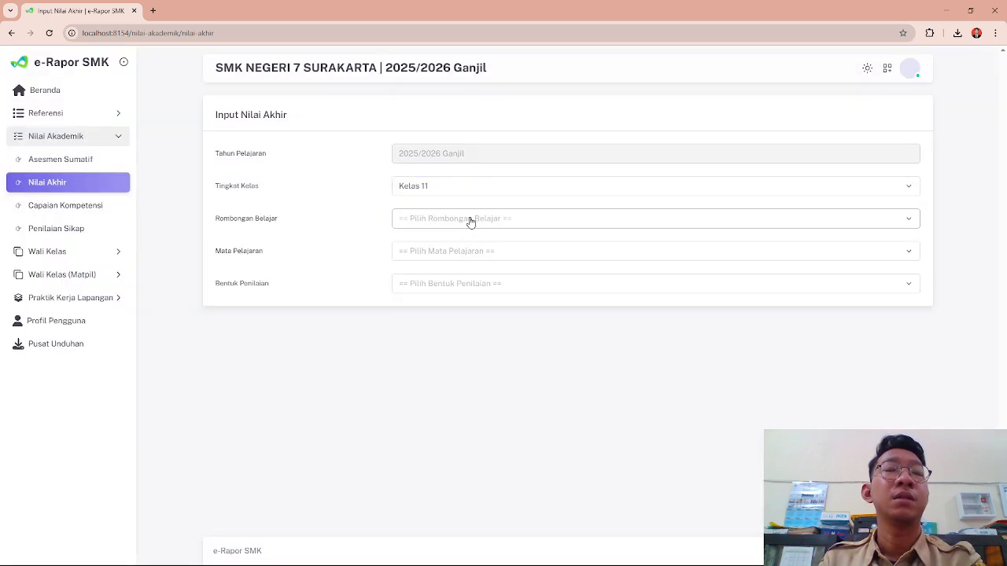
click(470, 220)
click(460, 248)
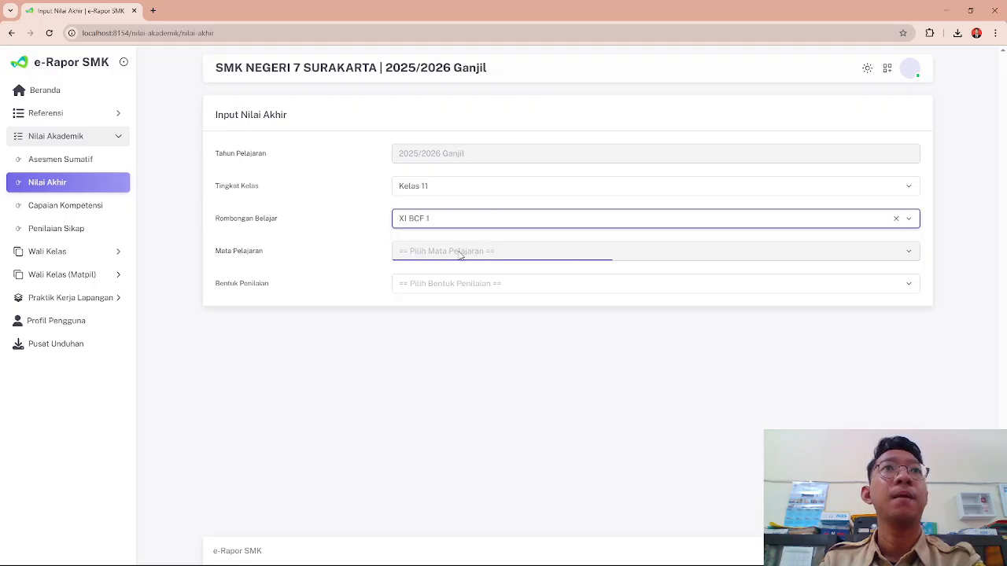
click(459, 251)
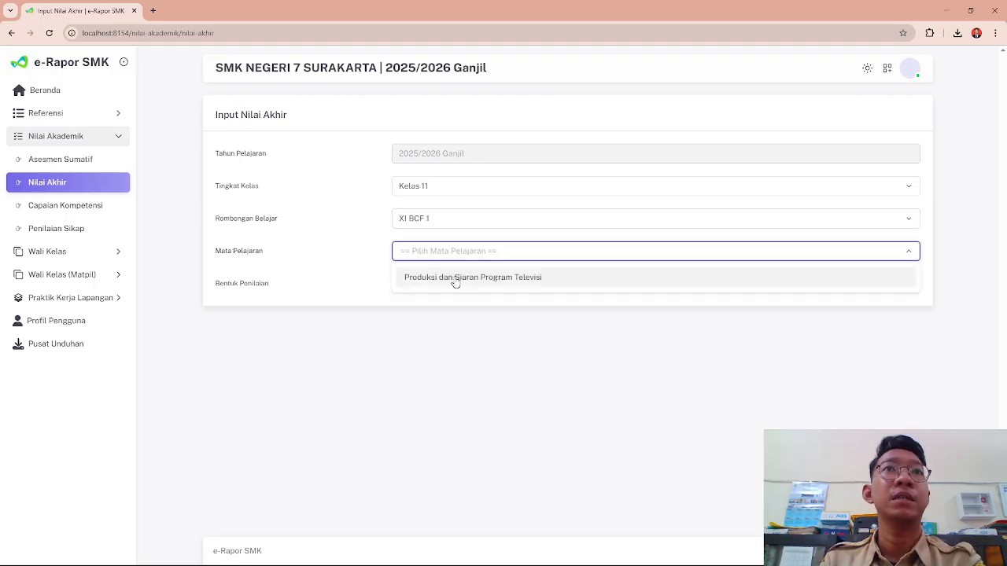
click(456, 279)
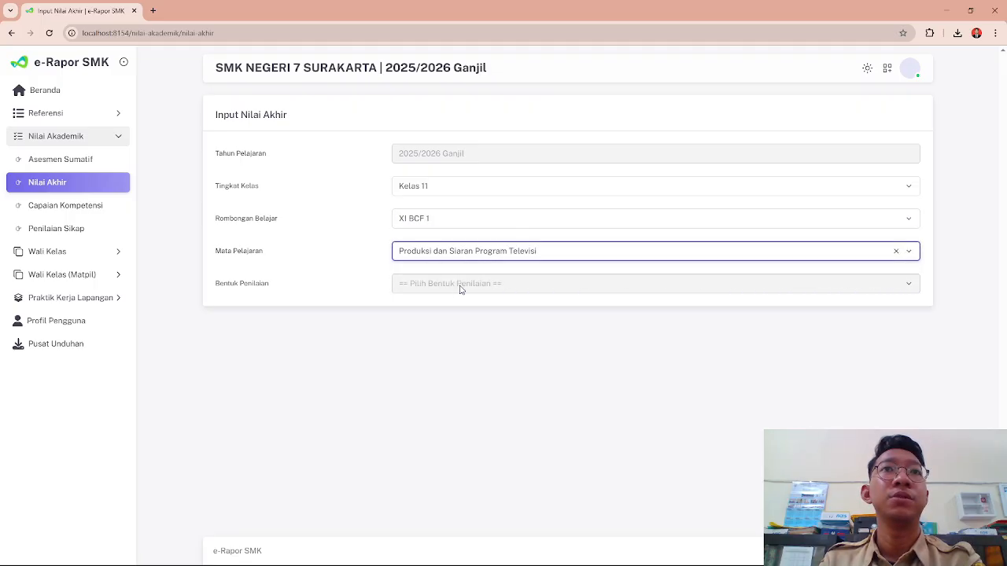
click(462, 287)
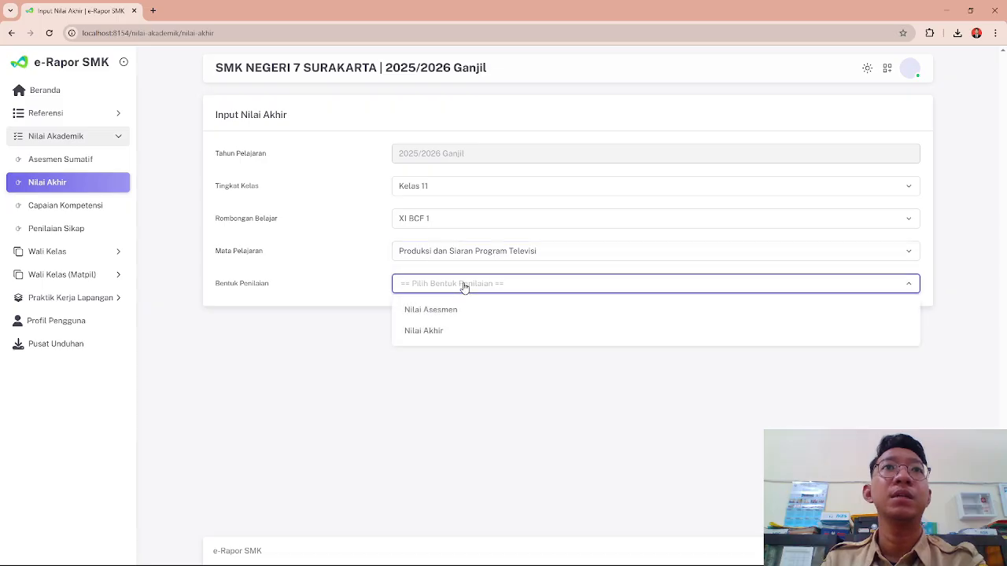
click(446, 334)
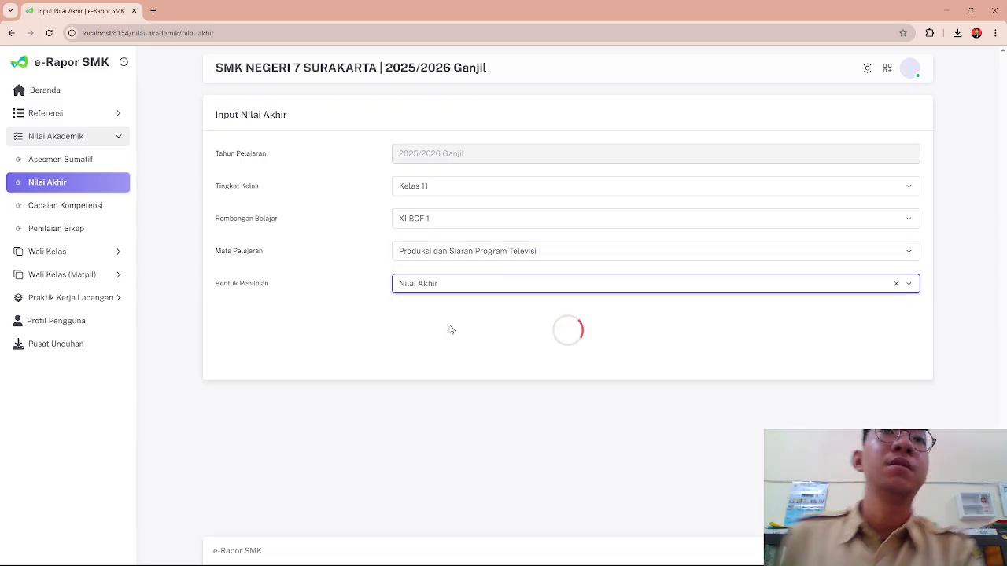
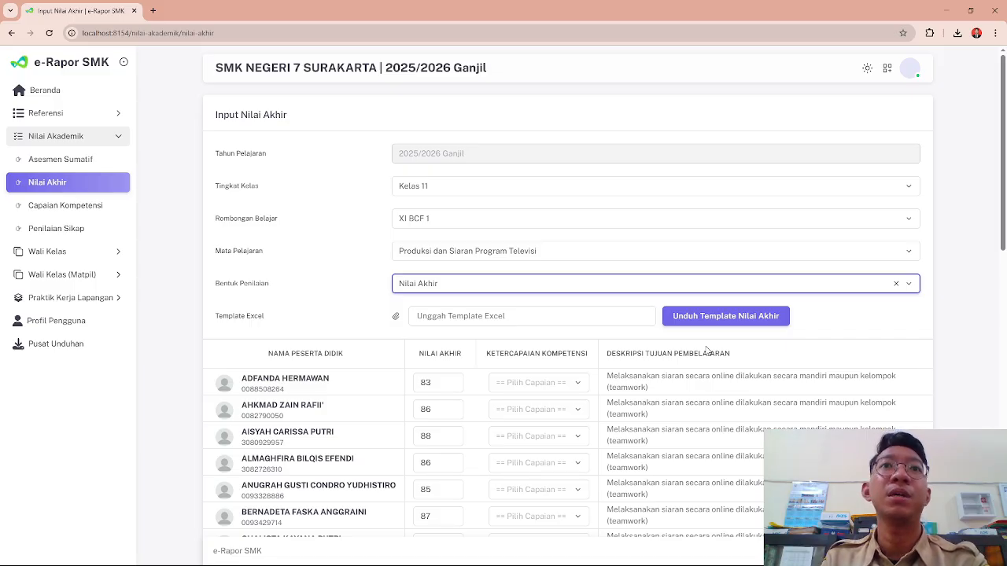
Step: Download the Nilai Akhir Excel template and return to the Input Nilai Akhir page
scroll(692, 351, down, 1)
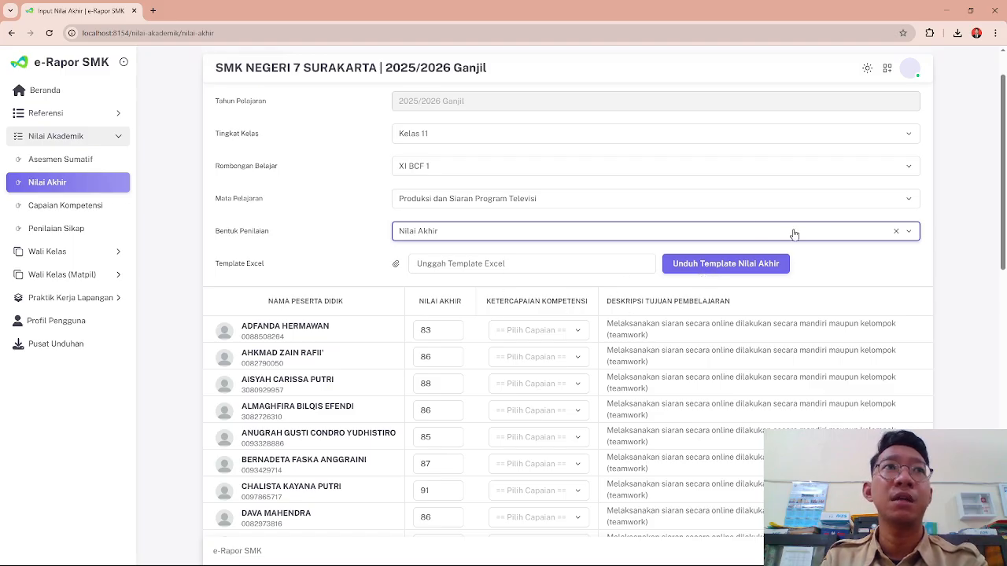
click(703, 266)
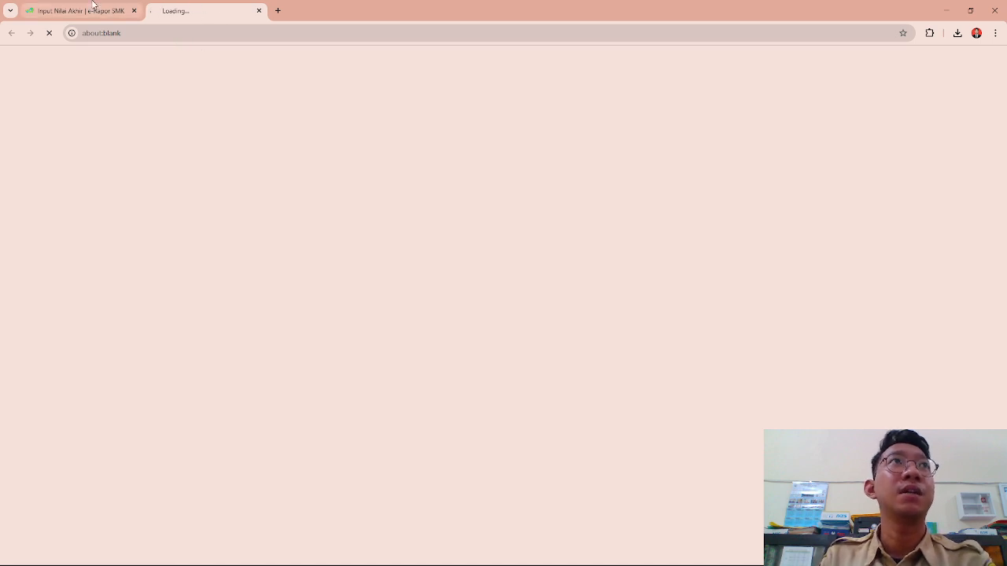
click(93, 10)
Step: Try manually lowering the first student's Nilai Akhir to 82, restore it to 83, and review the score list
click(434, 330)
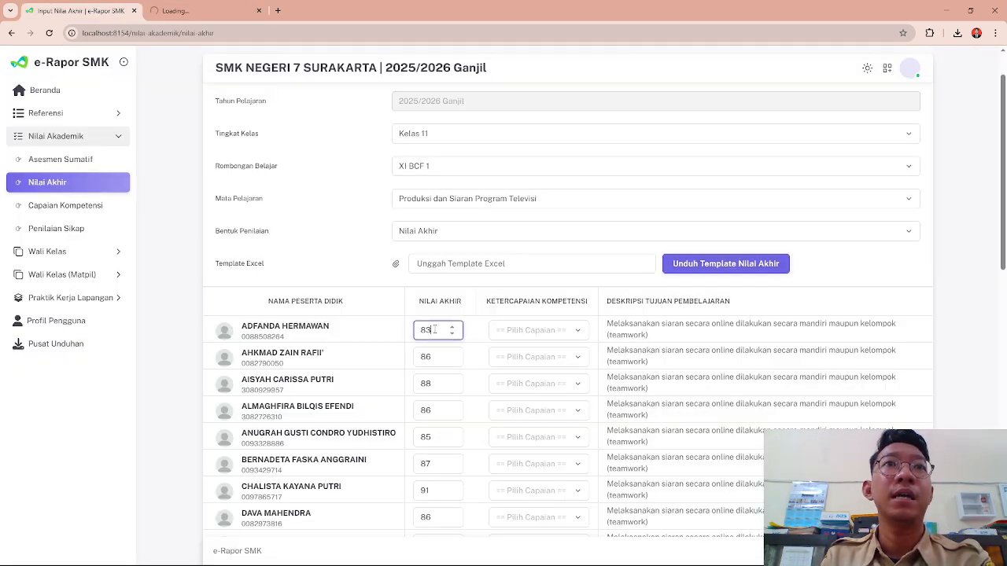
click(452, 335)
click(443, 334)
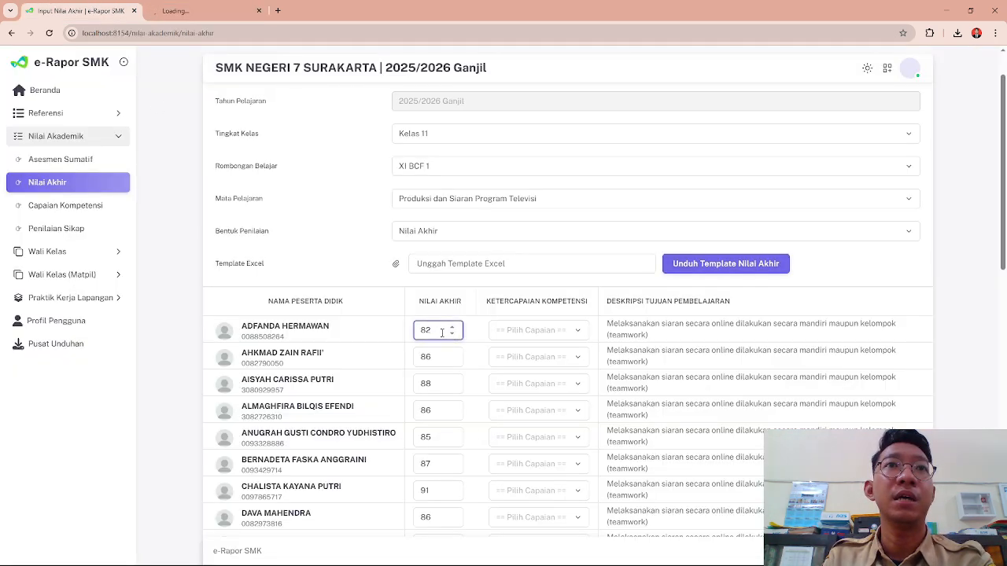
click(452, 327)
click(437, 332)
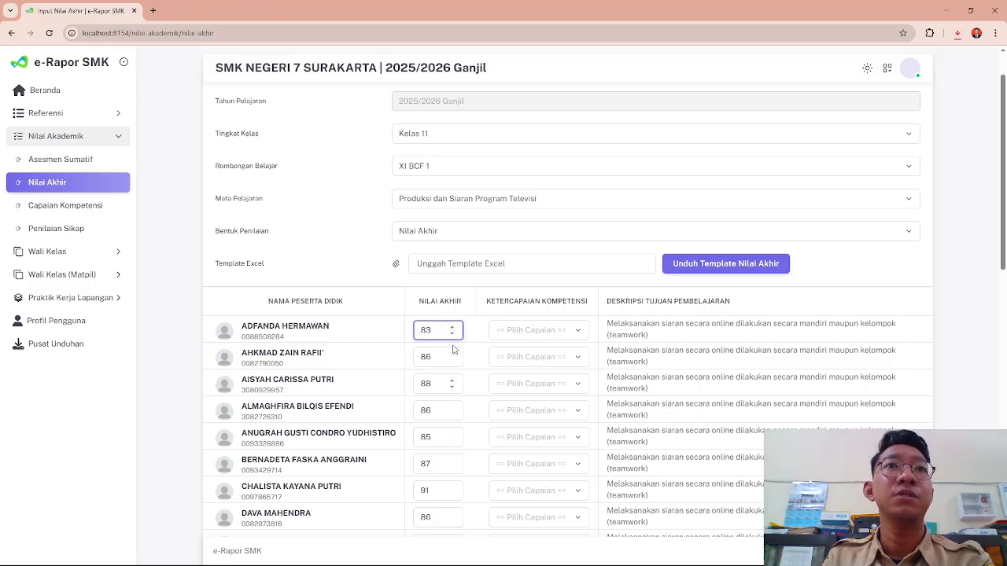
scroll(461, 388, down, 2)
scroll(460, 388, up, 1)
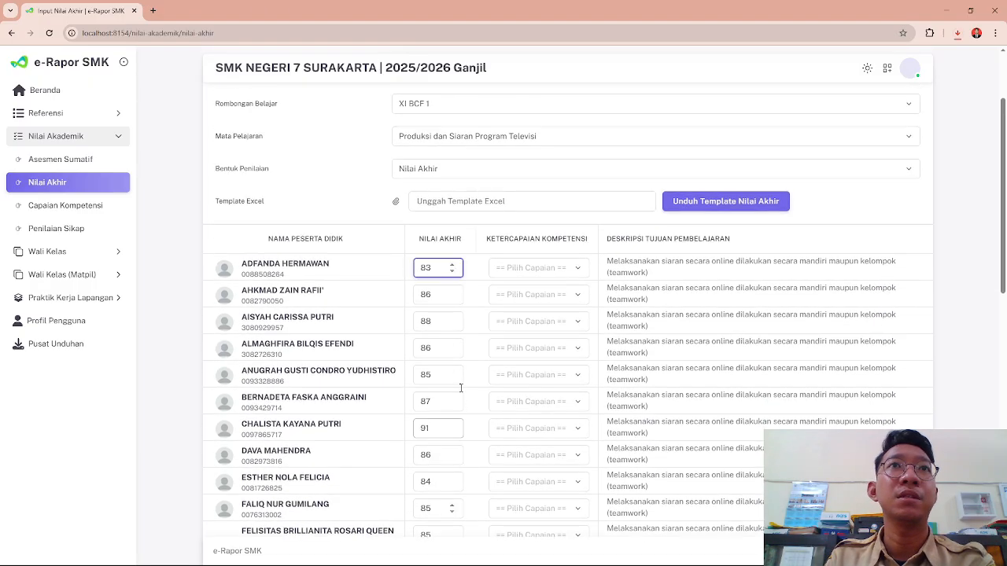
scroll(461, 388, up, 2)
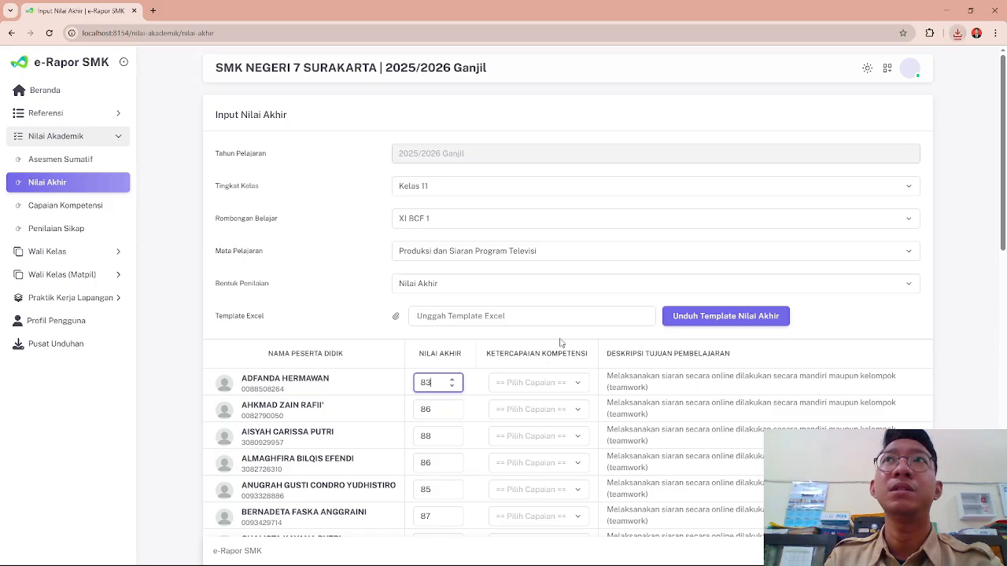
Step: Open the downloaded Template-Nilai-Akhir workbook in Excel and examine its KETERCAPAIAN KOMPETENSI instructions and learning-objective descriptions
click(958, 36)
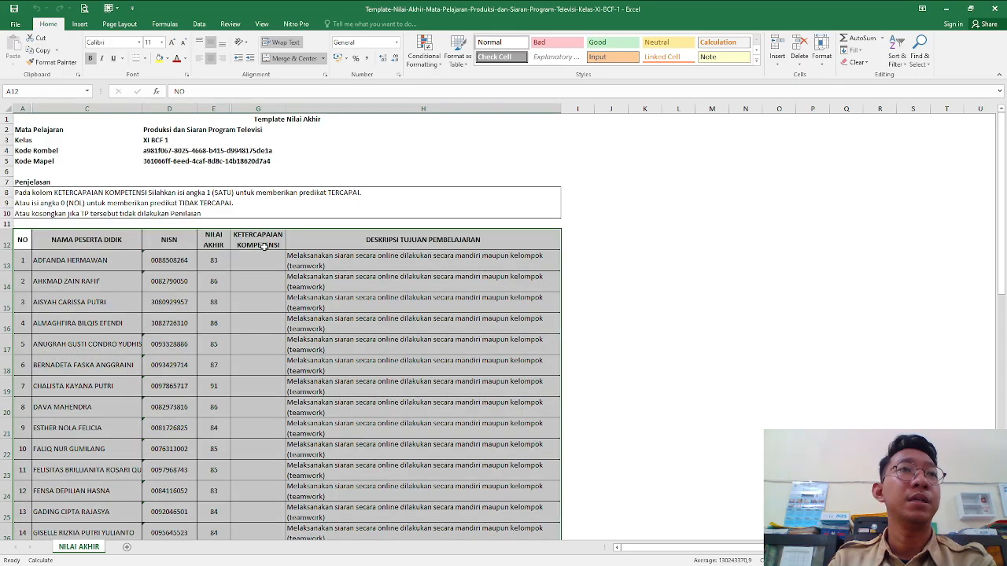
click(265, 262)
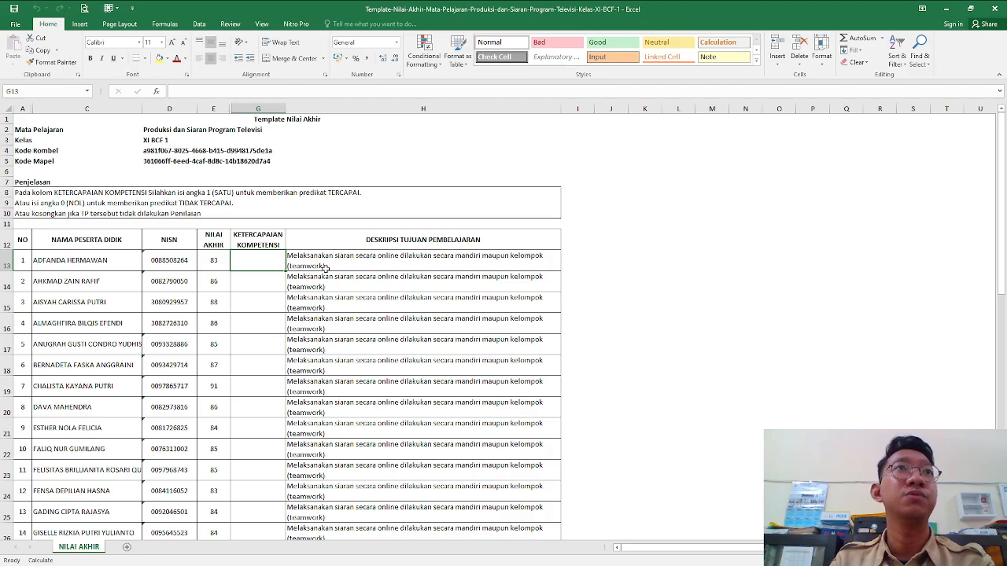
click(327, 266)
click(351, 275)
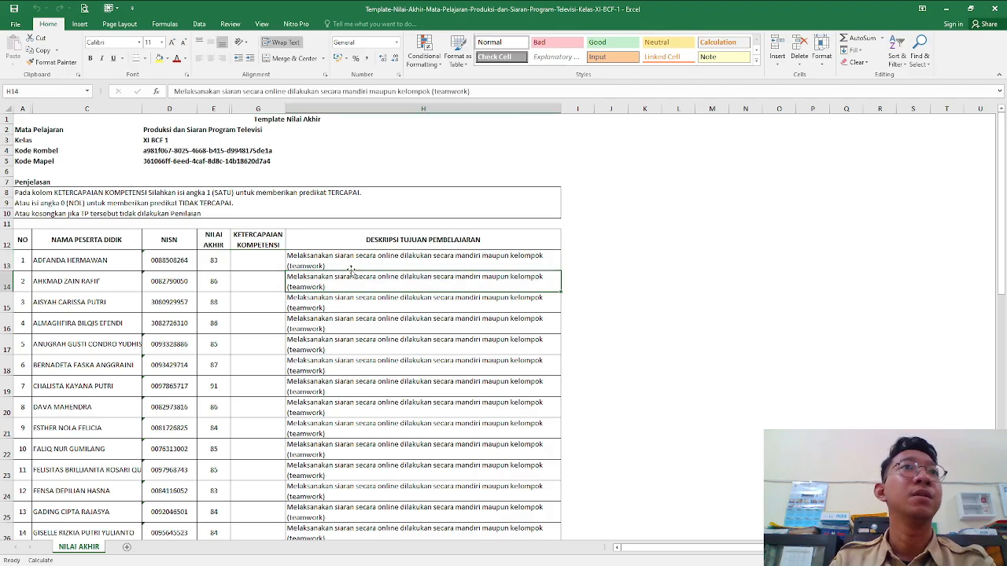
click(256, 265)
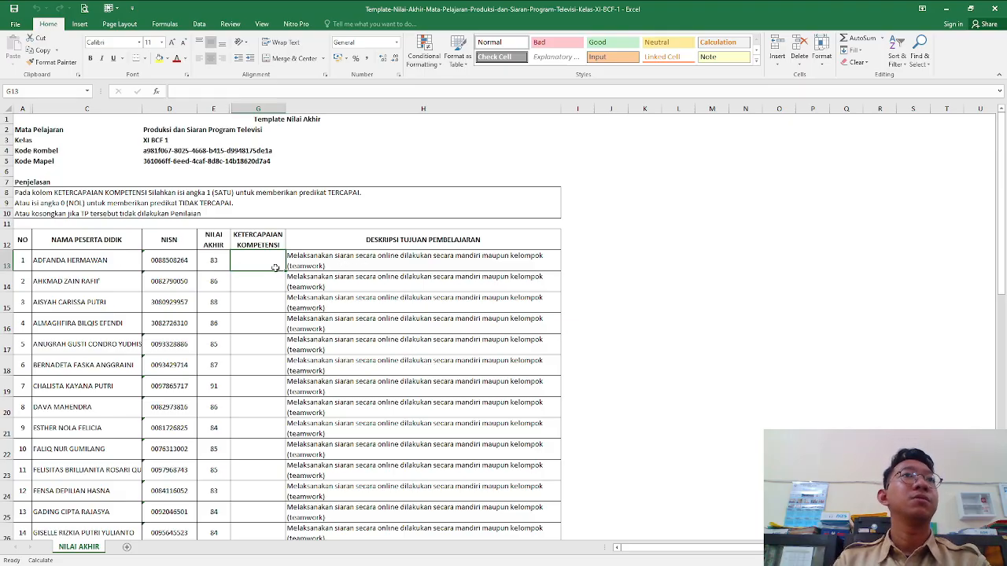
mouse_move(275, 262)
mouse_down()
mouse_move(275, 342)
mouse_move(278, 259)
mouse_up()
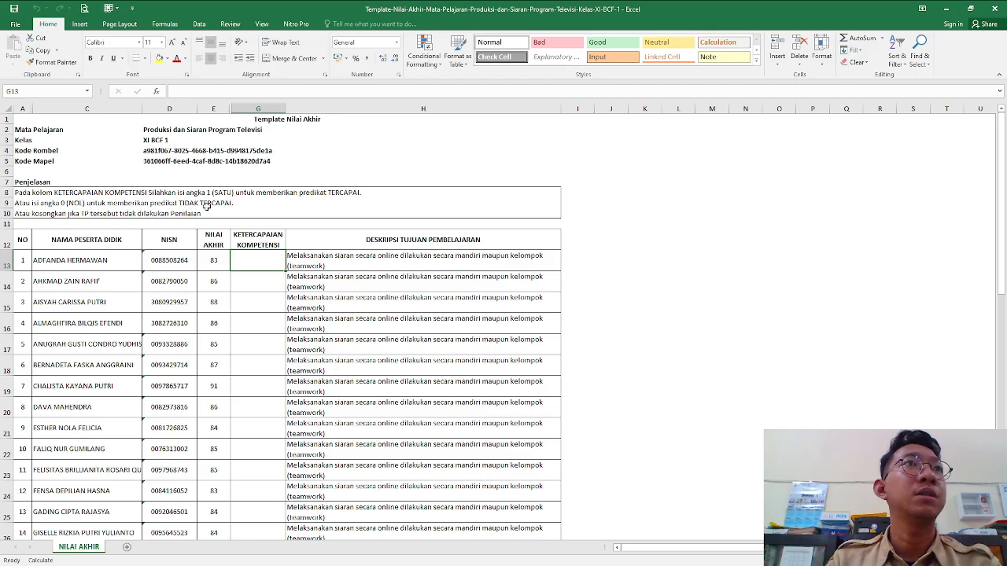
click(313, 261)
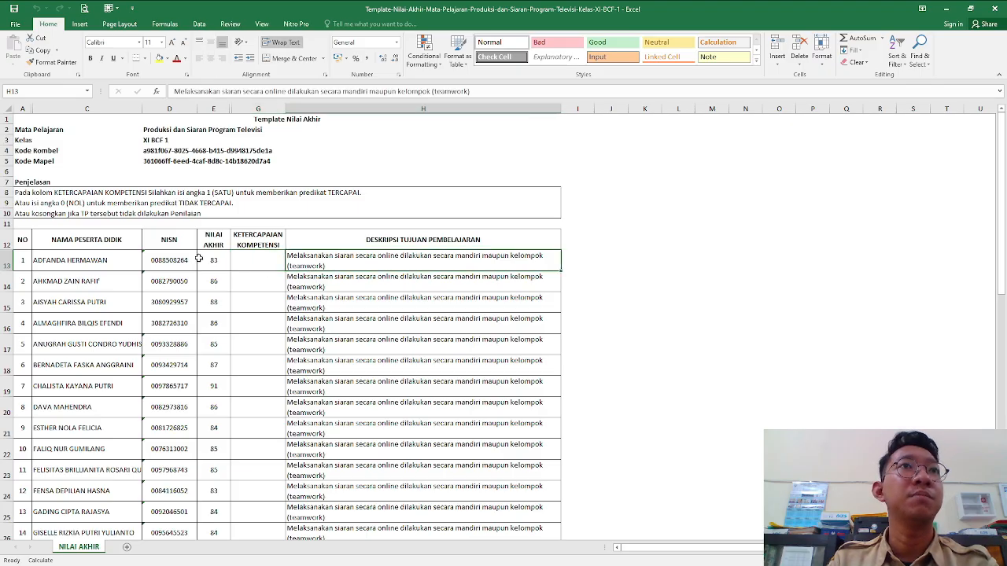
Step: Enter 1 under KETERCAPAIAN KOMPETENSI for students 1 to 8 in cells G13:G20
click(257, 260)
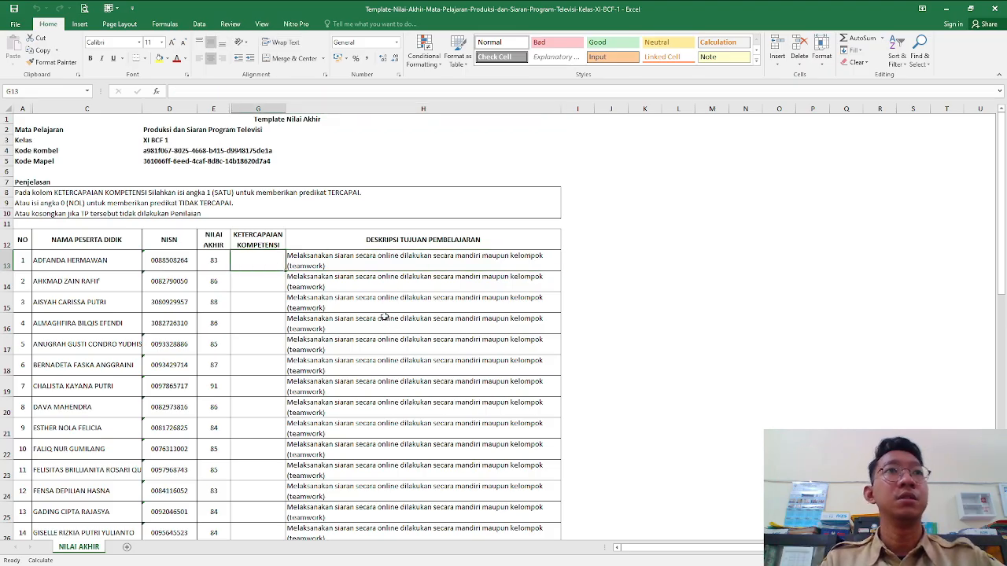
text(1)
click(264, 282)
text(1)
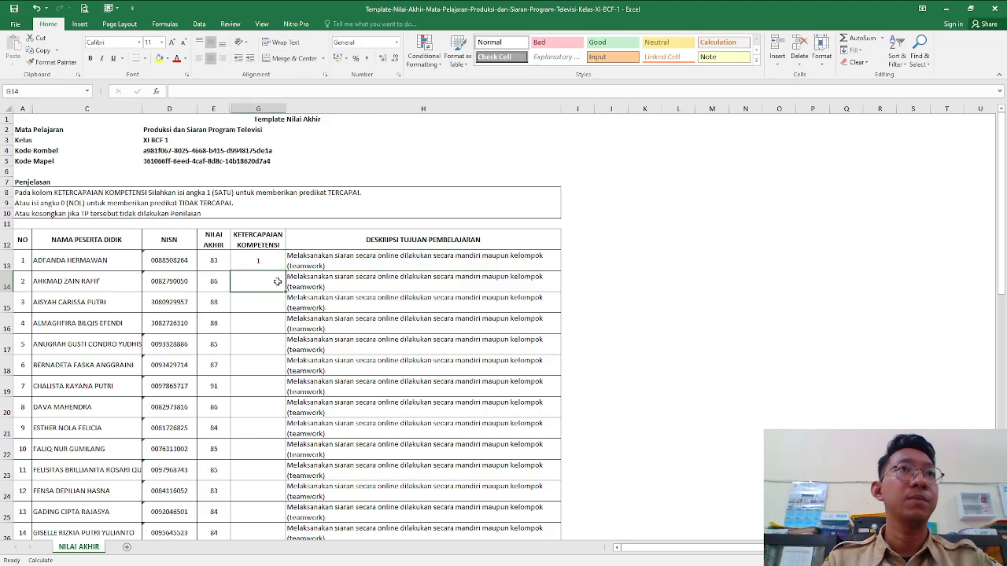
click(270, 303)
text(1)
click(261, 328)
text(1)
click(263, 350)
text(1)
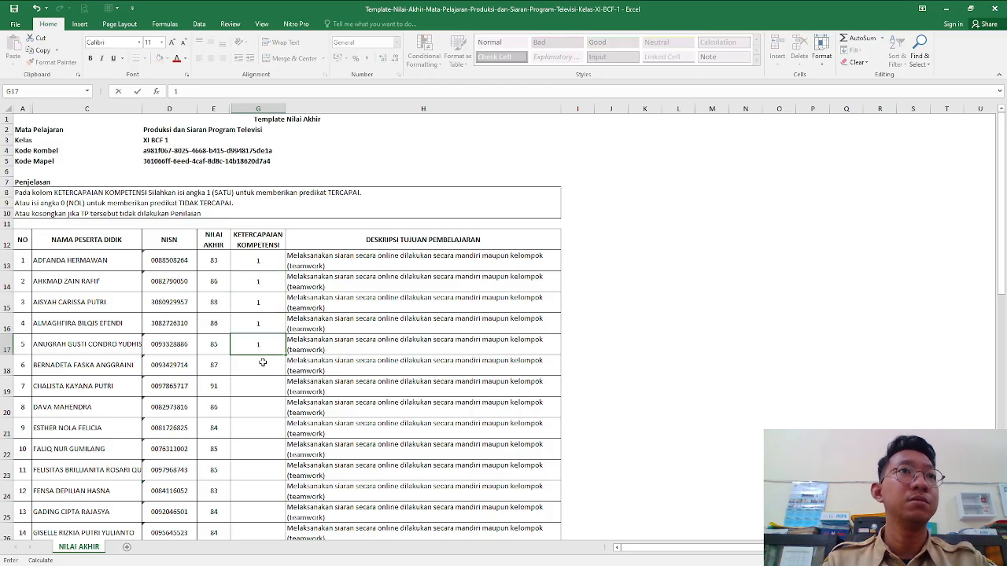
click(262, 370)
text(1)
click(256, 390)
text(1)
click(255, 405)
text(1)
Step: Enter 1 under KETERCAPAIAN KOMPETENSI for students 9 to 15 in cells G21:G27
scroll(254, 405, down, 3)
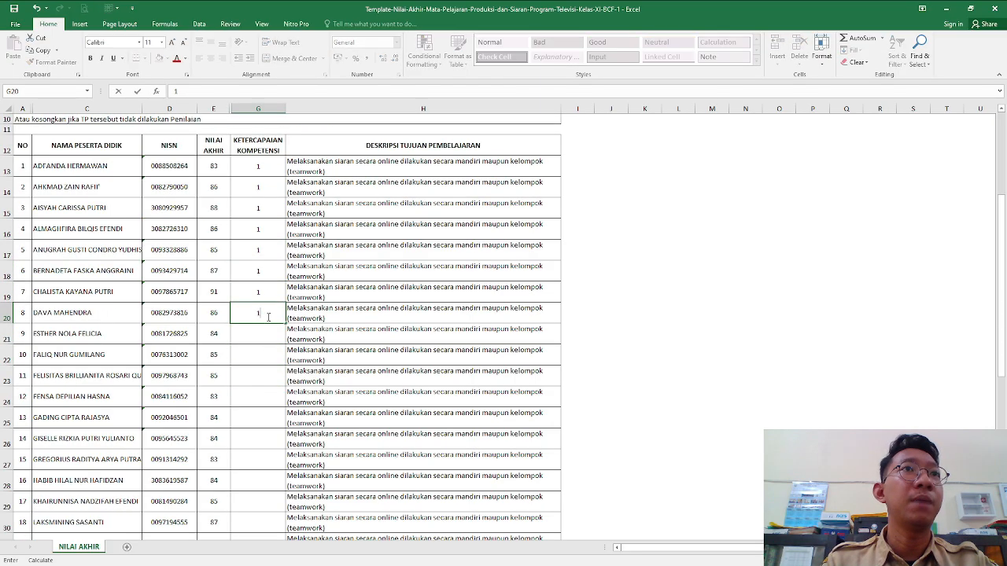
click(266, 331)
text(1)
key(Return)
text(1)
click(268, 381)
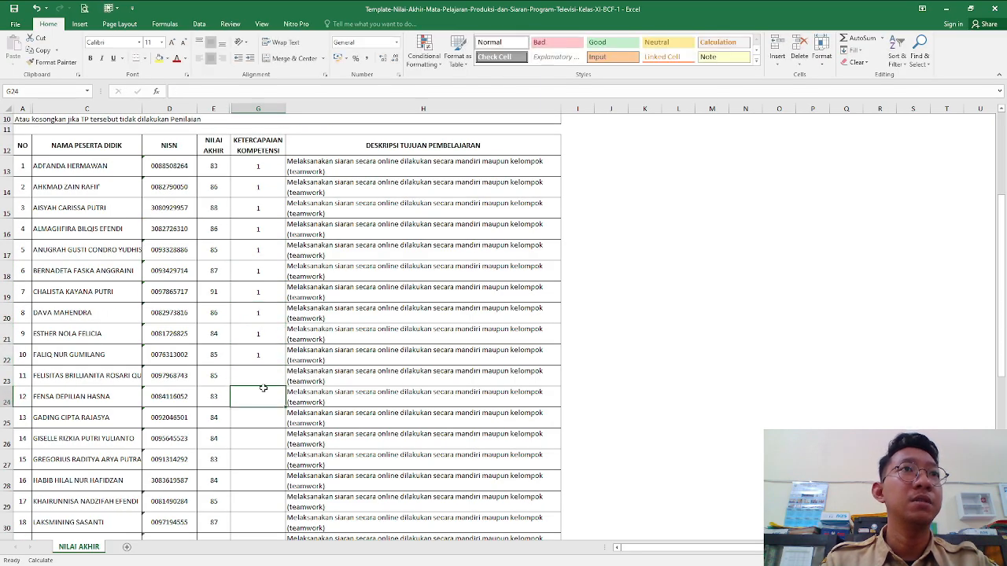
text(1)
click(258, 400)
text(1)
click(260, 416)
text(1)
click(259, 444)
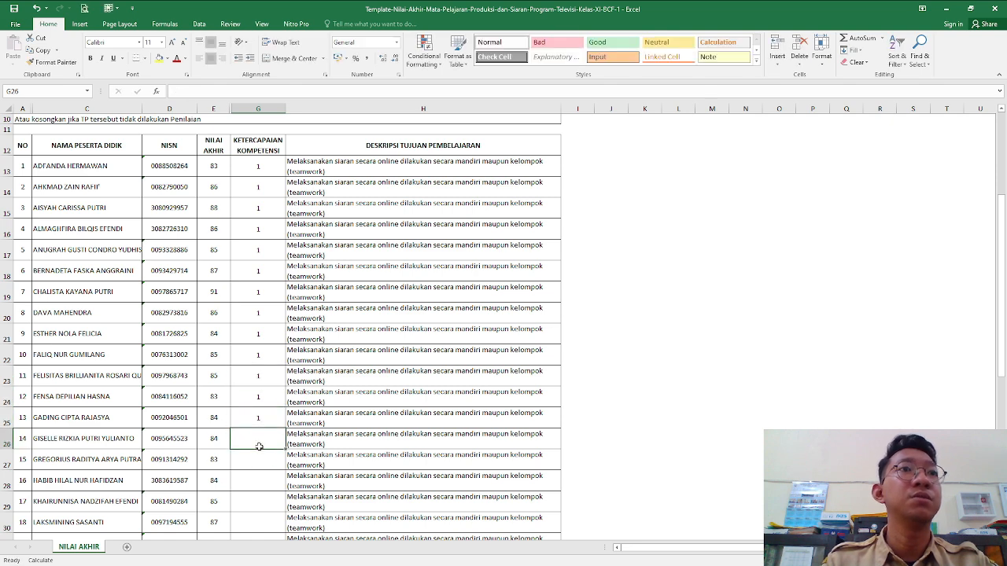
text(1)
click(258, 462)
text(1)
Step: Set KETERCAPAIAN KOMPETENSI to 1 in G29 for student 17 and to 0 in G33 and G31 for students 21 and 19
click(271, 393)
text(0)
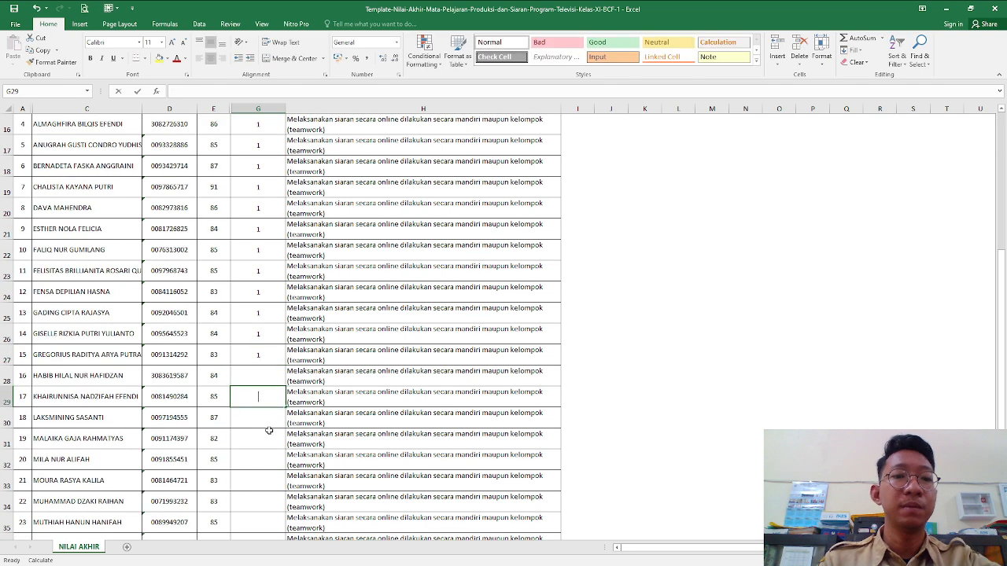
click(268, 419)
click(265, 479)
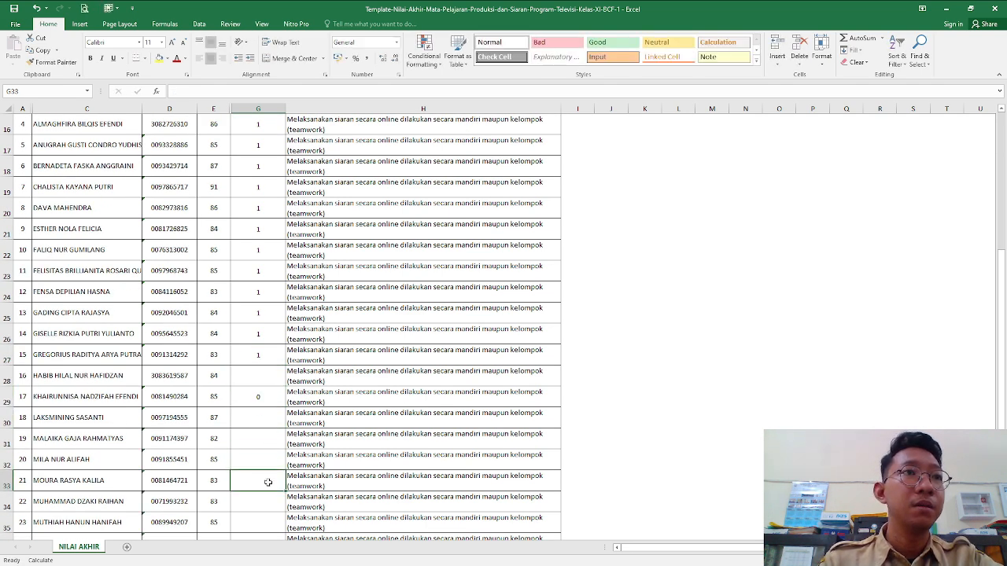
text(0)
click(266, 398)
text(1)
scroll(257, 466, down, 2)
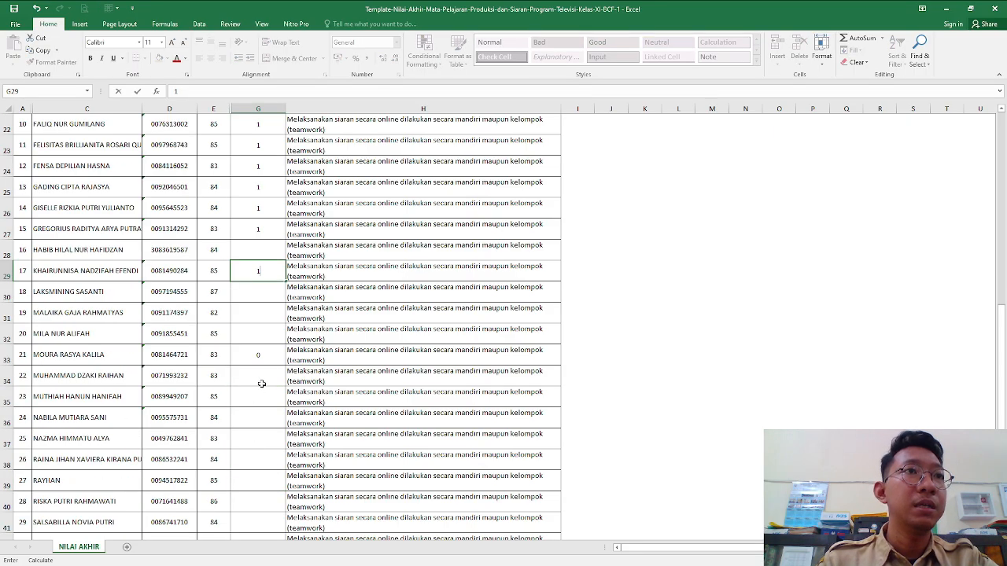
click(263, 315)
text(0)
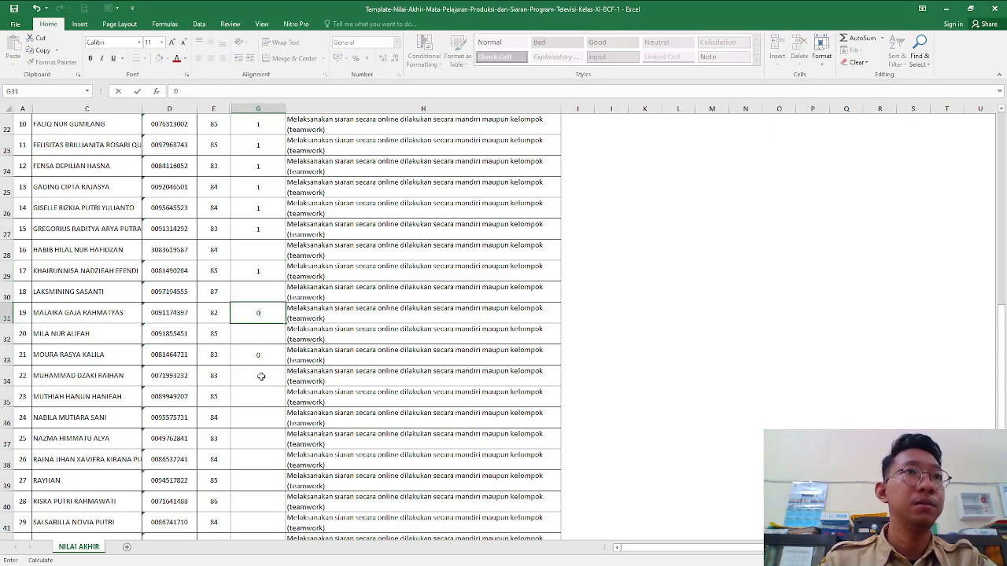
Step: Enter 1 under KETERCAPAIAN KOMPETENSI for students 22, 20, 18 and 16 in cells G34, G32, G30 and G28
click(261, 375)
text(1)
click(264, 334)
text(1)
click(268, 292)
text(1)
click(268, 249)
text(1)
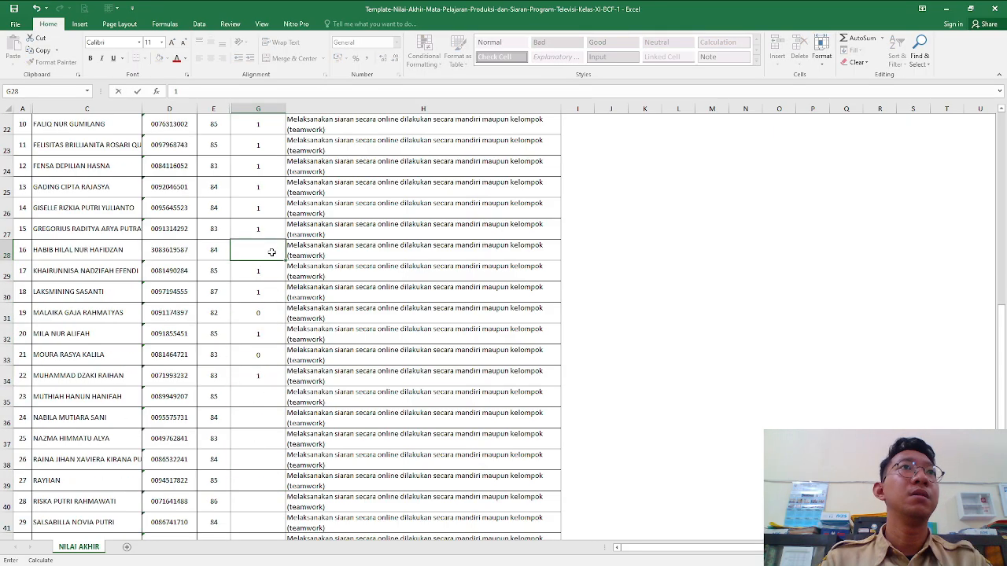
Step: Copy the KETERCAPAIAN KOMPETENSI values of 1 from G13:G20 and paste them into G35:G42 for students 23 to 30
scroll(268, 250, up, 4)
click(270, 249)
drag(265, 159, 275, 306)
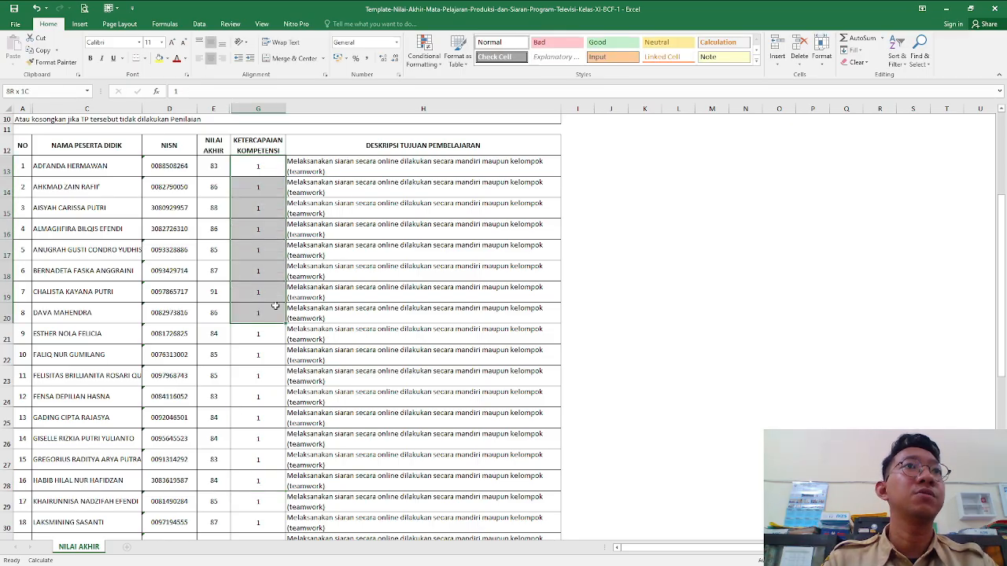
key(ctrl+c)
scroll(276, 305, down, 5)
click(261, 334)
scroll(261, 333, down, 3)
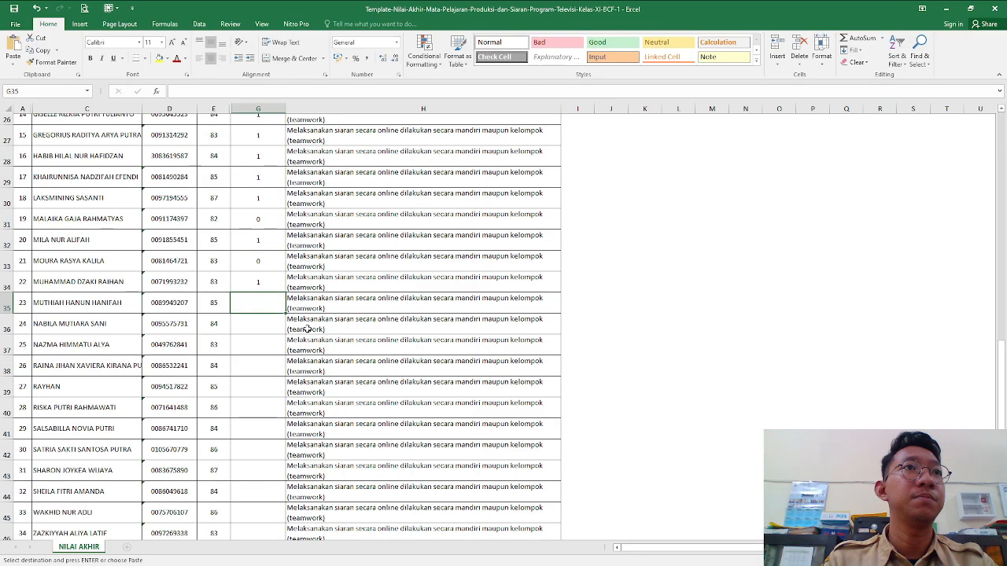
drag(258, 145, 260, 291)
key(ctrl+v)
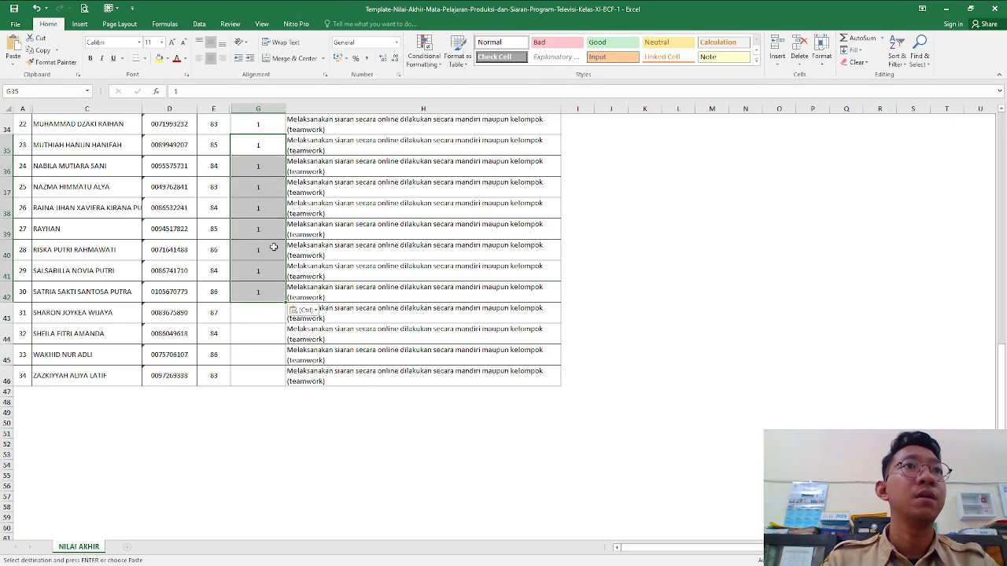
Step: Copy the KETERCAPAIAN KOMPETENSI values of 1 from G39:G42 and paste them into G43:G46 for students 31 to 34
drag(271, 230, 272, 297)
key(ctrl+c)
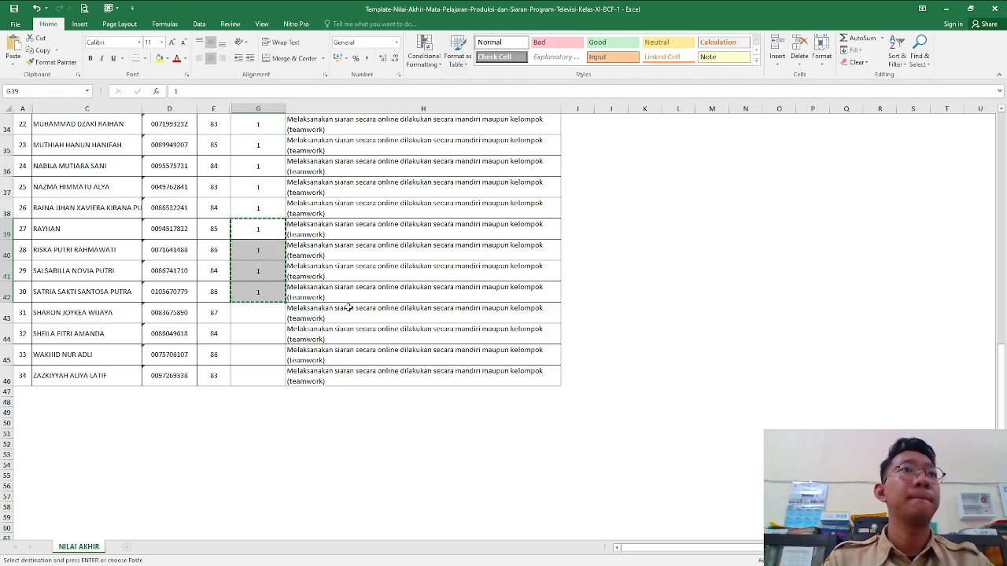
click(265, 314)
key(ctrl+v)
click(393, 275)
scroll(393, 276, up, 11)
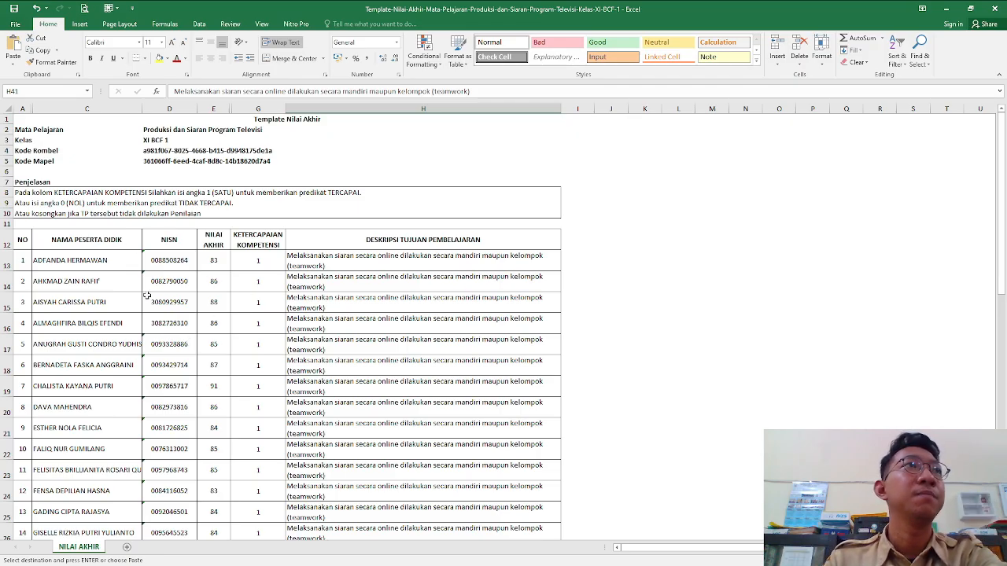
Step: Save the completed XI BCF 1 Nilai Akhir template and close the workbook
click(206, 282)
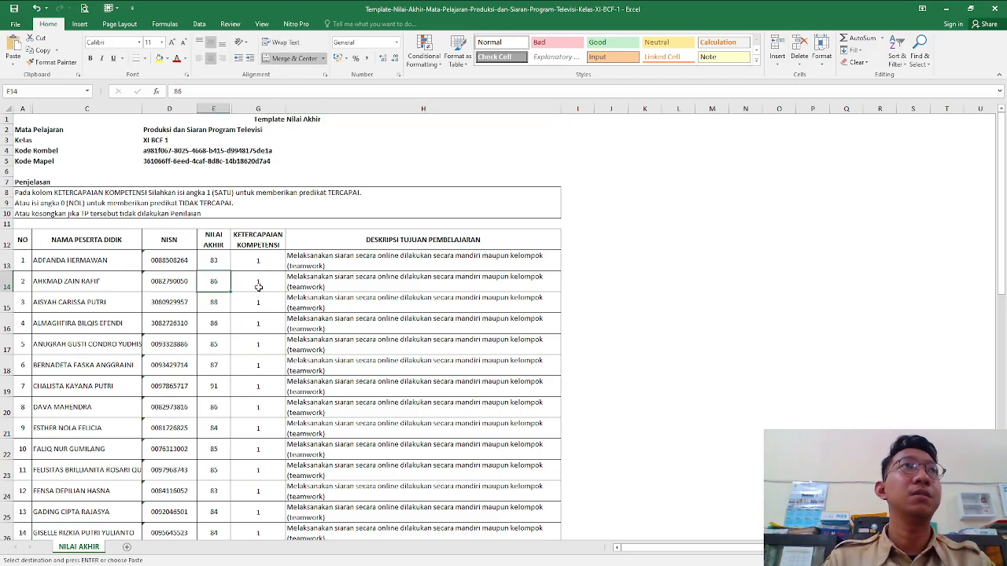
key(ctrl+s)
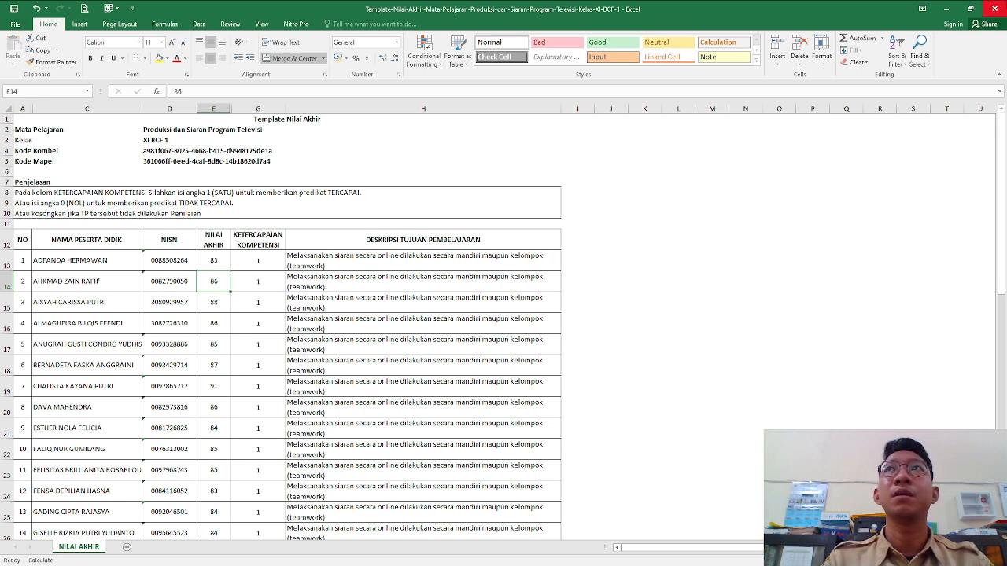
click(994, 9)
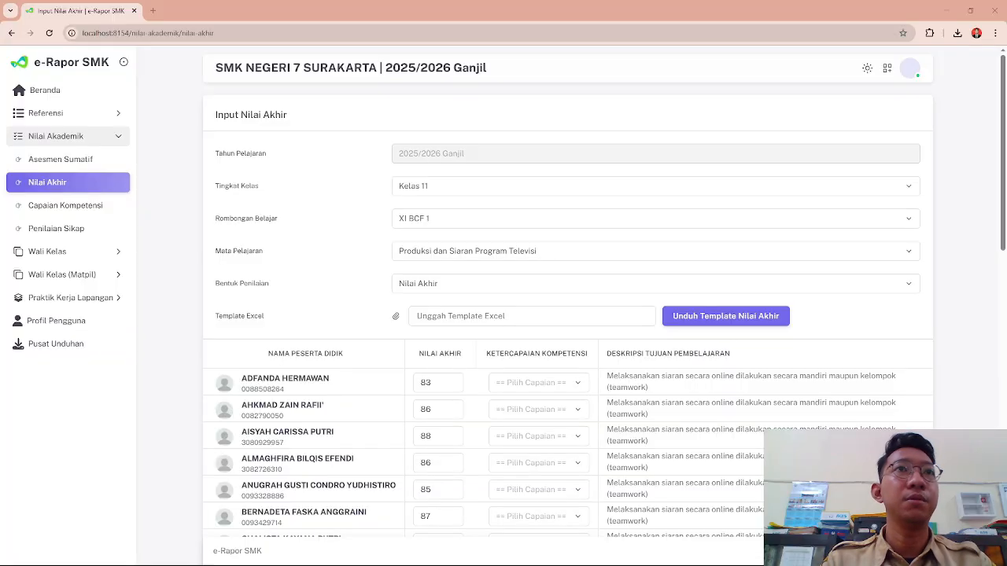
Step: In e-Rapor SMK, upload the filled XI BCF 1 Nilai Akhir Excel template and save the final scores
click(452, 376)
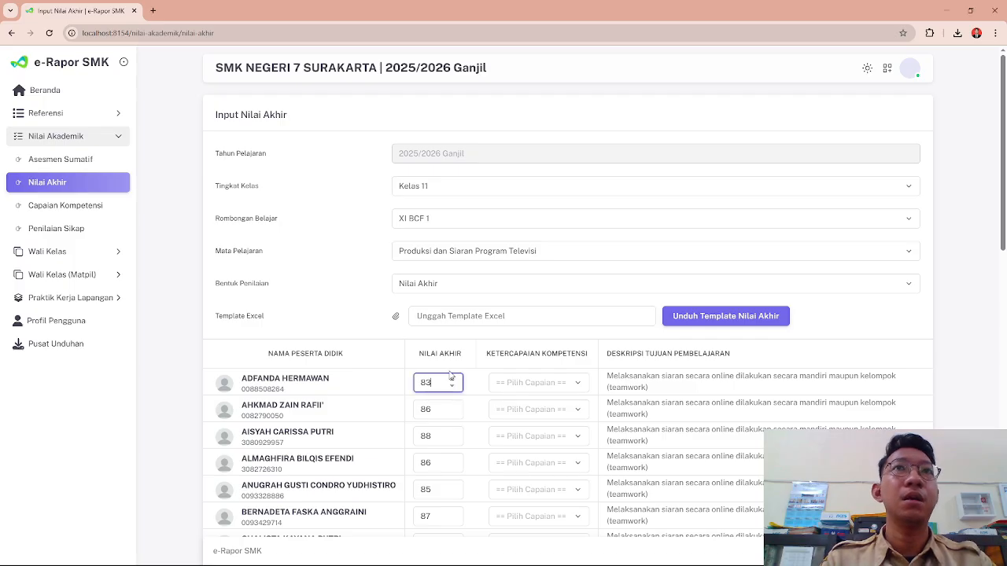
click(492, 316)
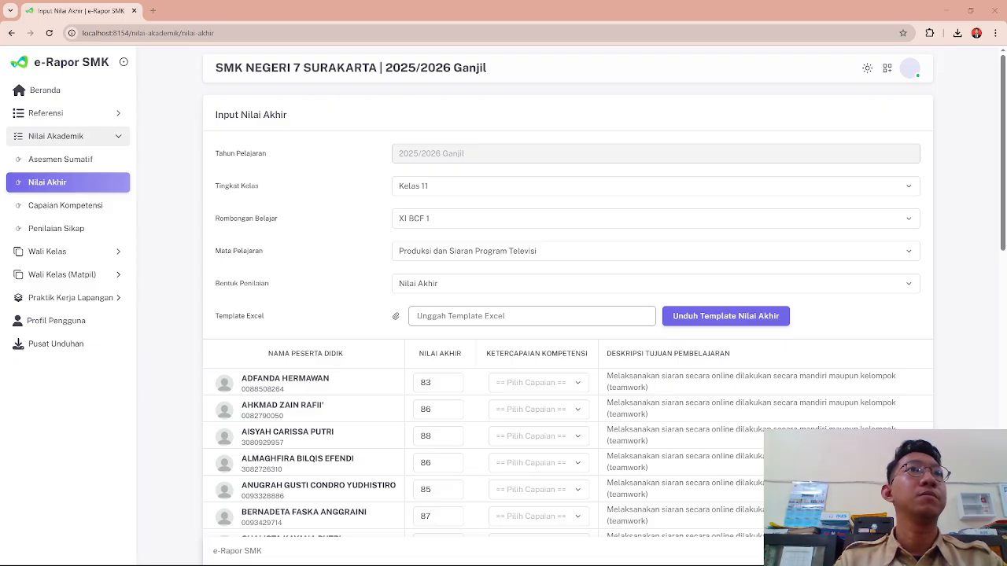
double_click(428, 271)
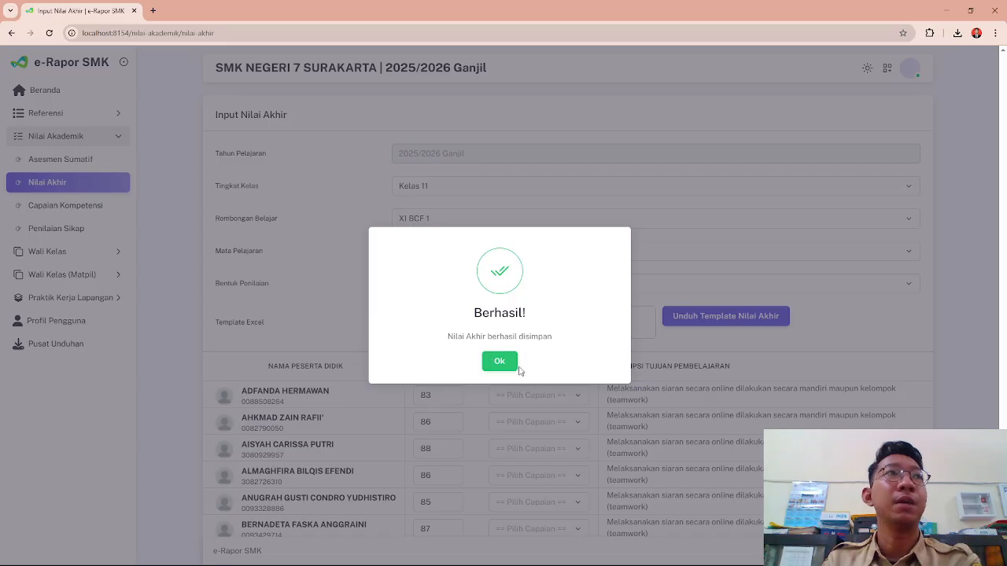
click(501, 365)
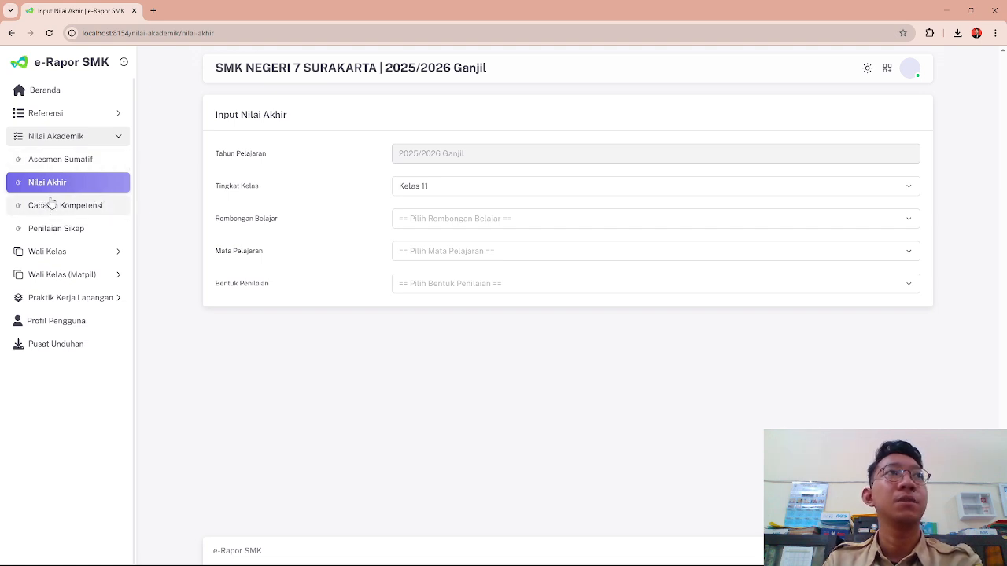
Step: Open Capaian Kompetensi for Kelas 11, XI BCF 1, Produksi dan Siaran Program Televisi
click(83, 206)
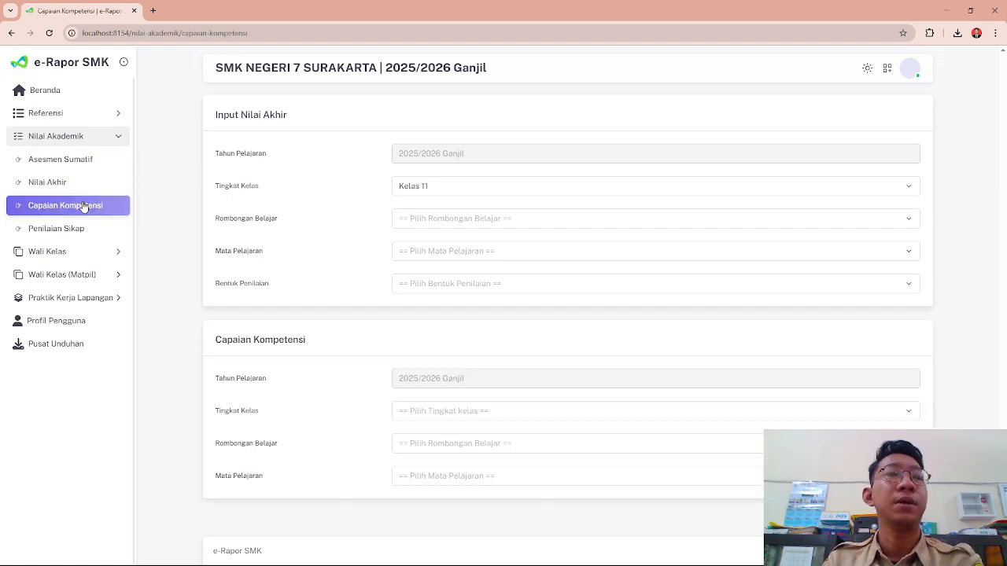
click(422, 193)
click(438, 233)
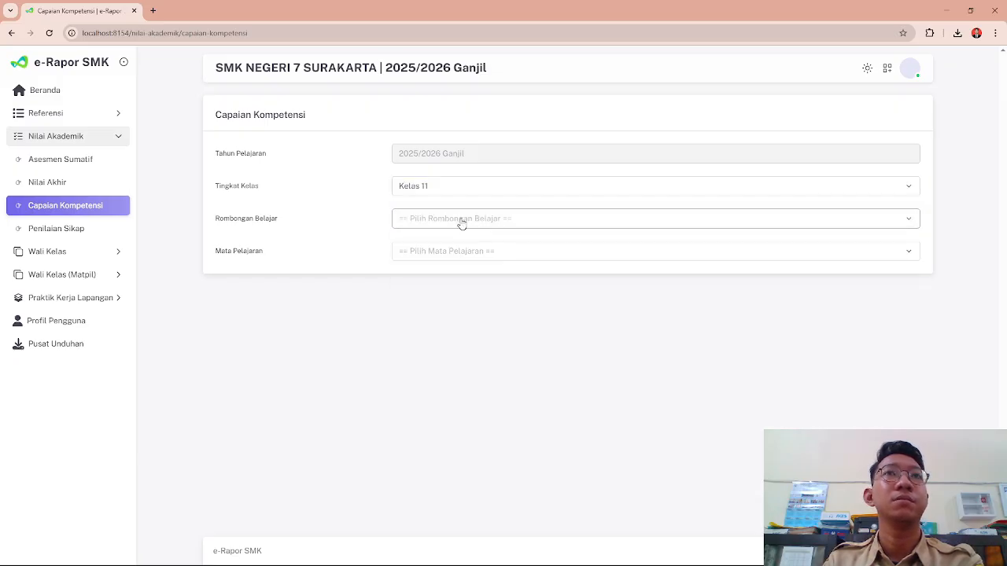
click(461, 223)
click(455, 247)
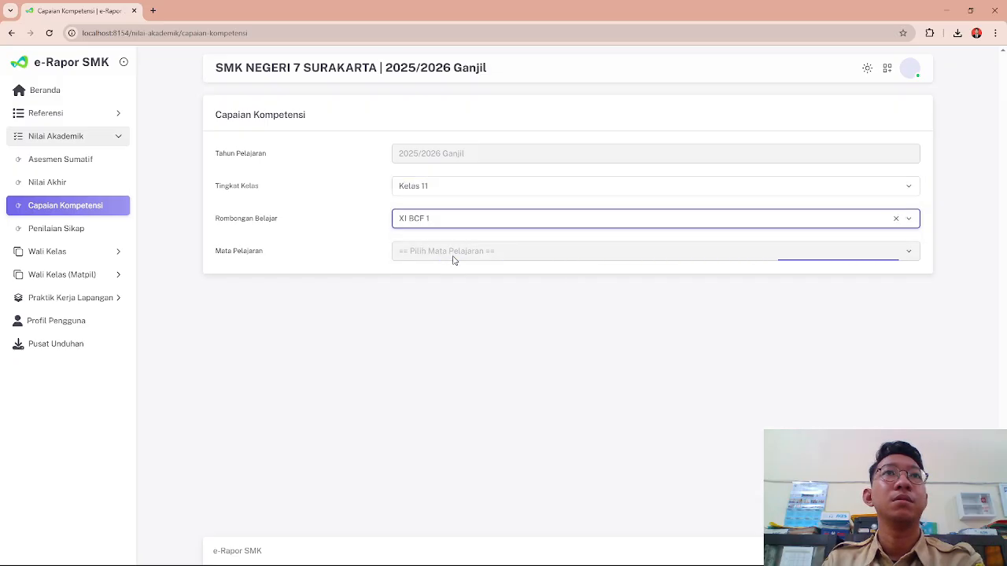
click(454, 258)
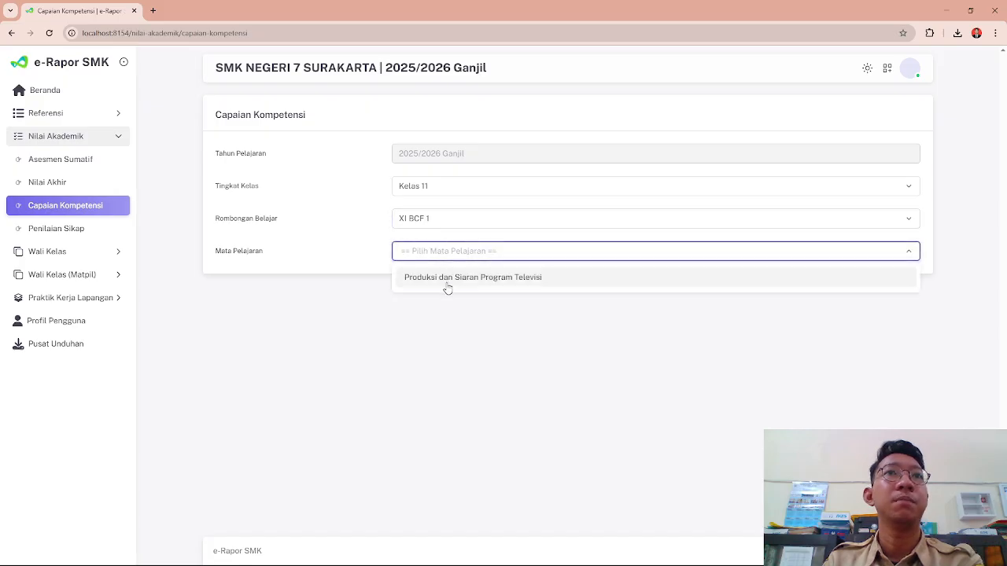
click(448, 284)
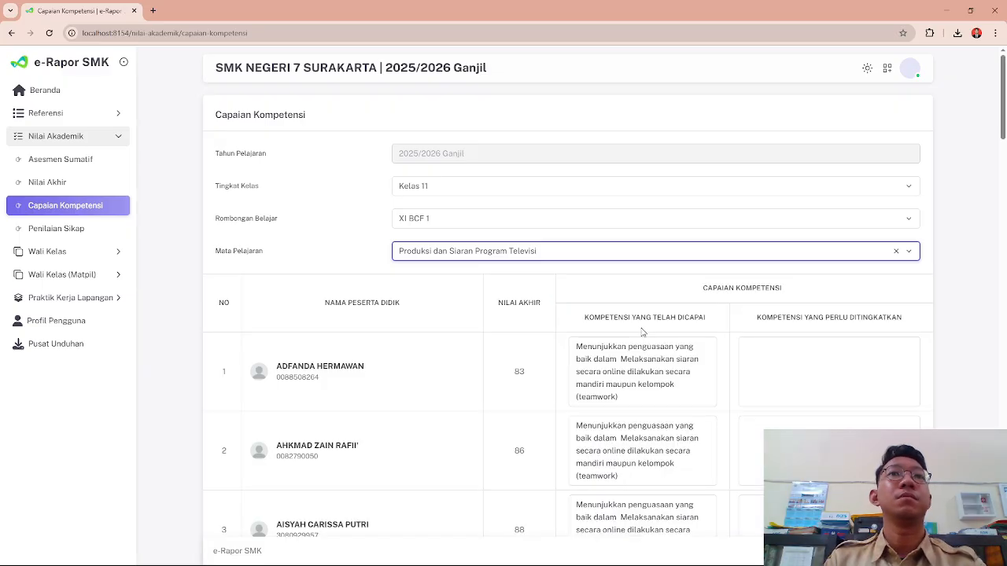
Step: Review the students' achieved and needs-improvement competency descriptions, comparing students 17, 19 and 21
scroll(649, 306, down, 2)
scroll(1003, 181, down, 5)
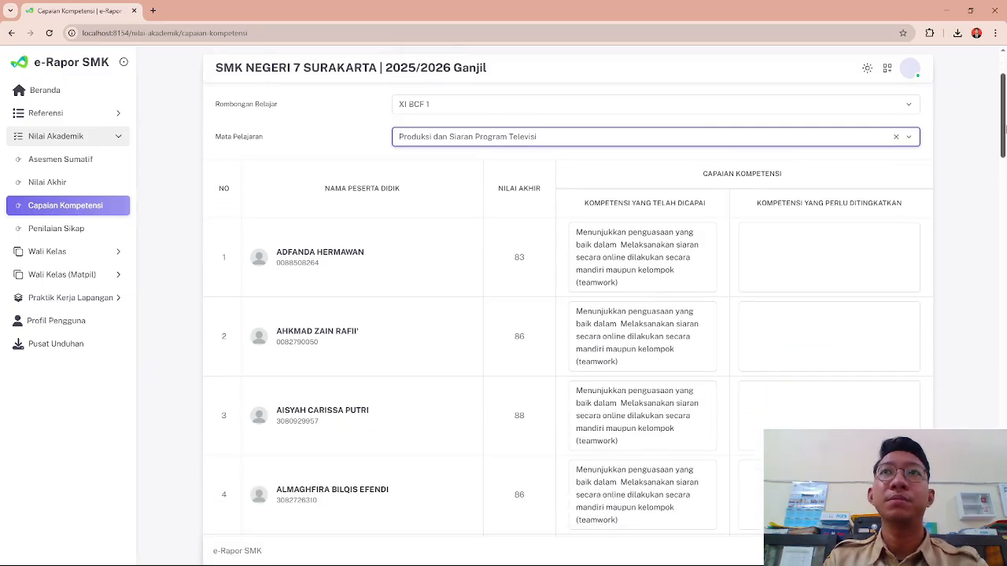
scroll(1003, 169, down, 7)
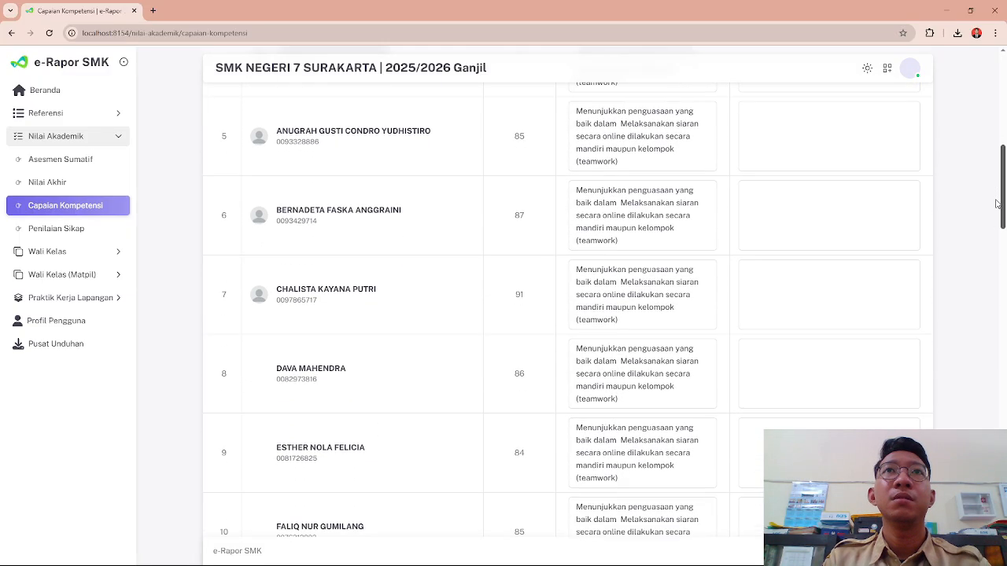
scroll(993, 254, down, 6)
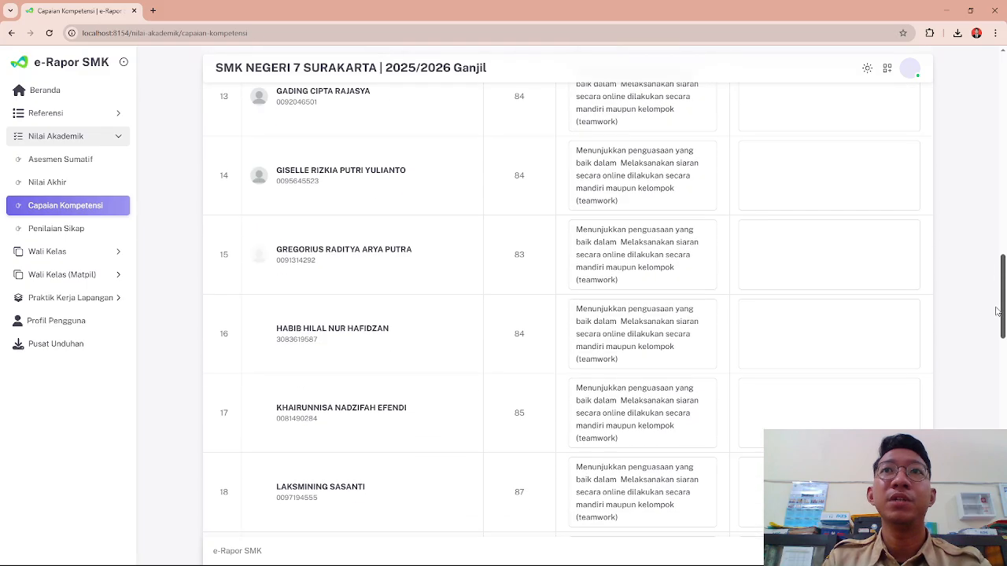
drag(638, 286, 577, 236)
key(Tab)
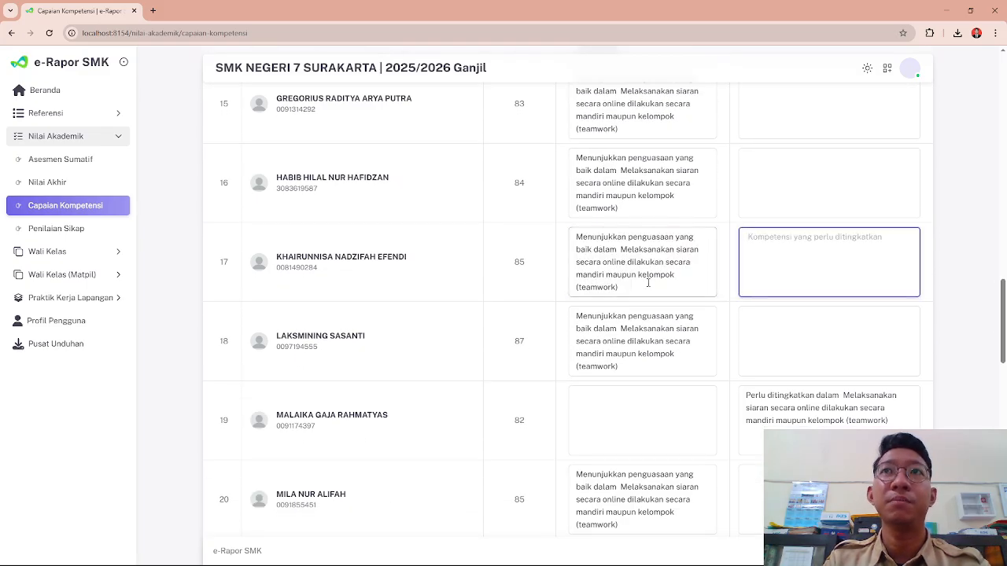
drag(648, 284, 577, 236)
click(902, 427)
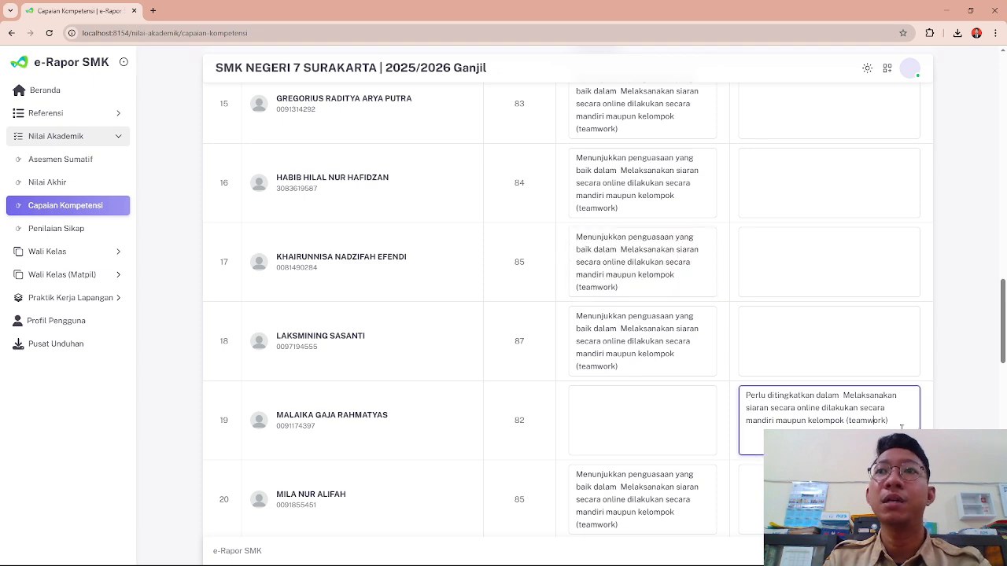
drag(901, 427, 730, 393)
click(815, 365)
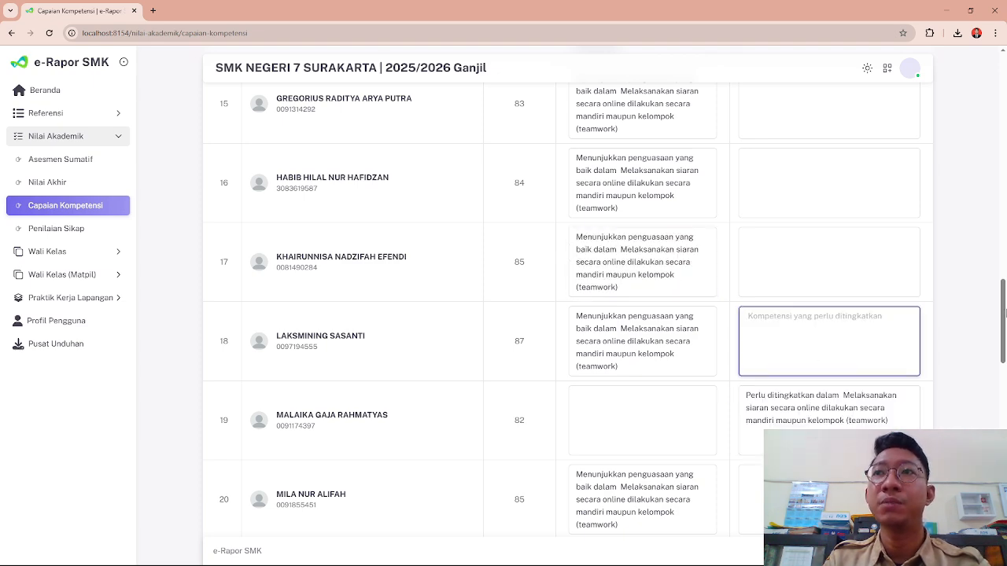
drag(1004, 313, 986, 374)
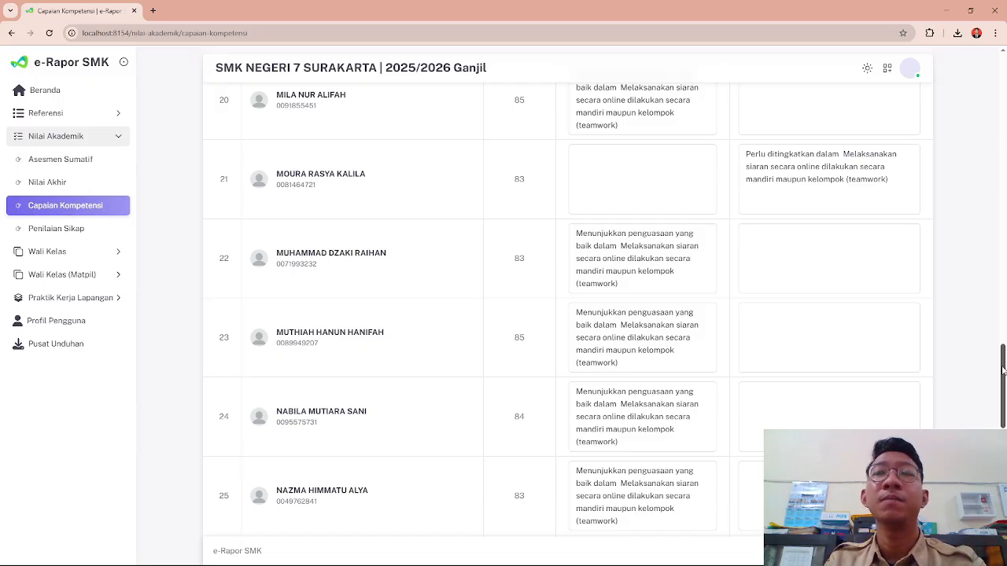
drag(1003, 370, 1002, 361)
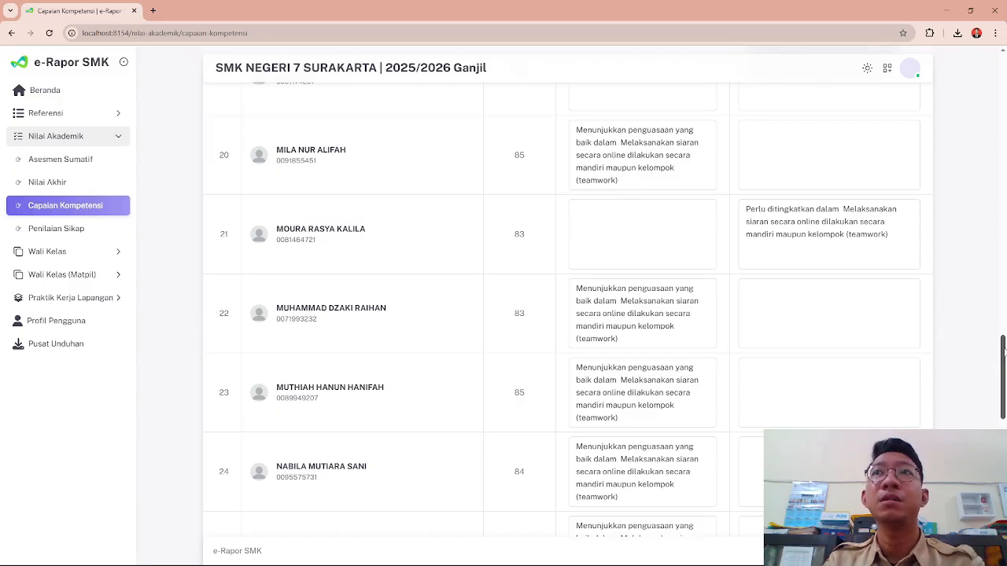
Step: Save the Capaian Kompetensi descriptions for XI BCF 1 and dismiss the confirmation
drag(1004, 351, 1003, 496)
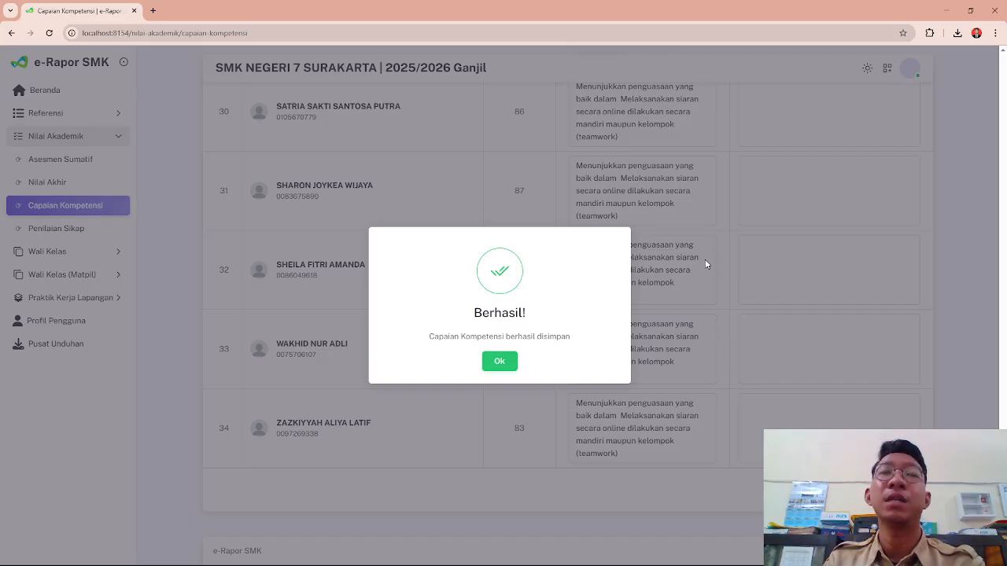
click(516, 357)
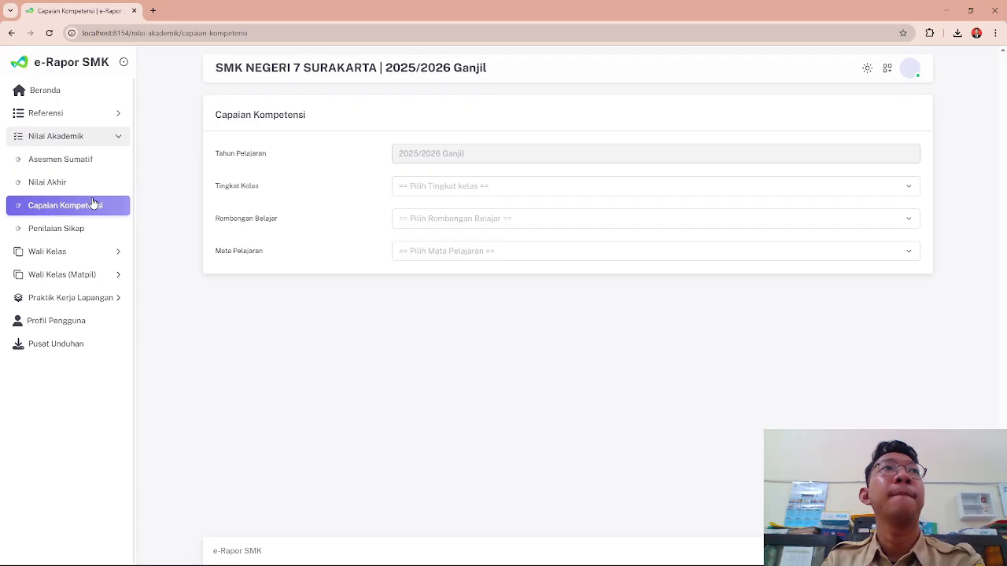
Step: Open the Tujuan Pembelajaran reference and examine the description for Produksi dan Siaran Program Televisi
click(122, 136)
click(123, 118)
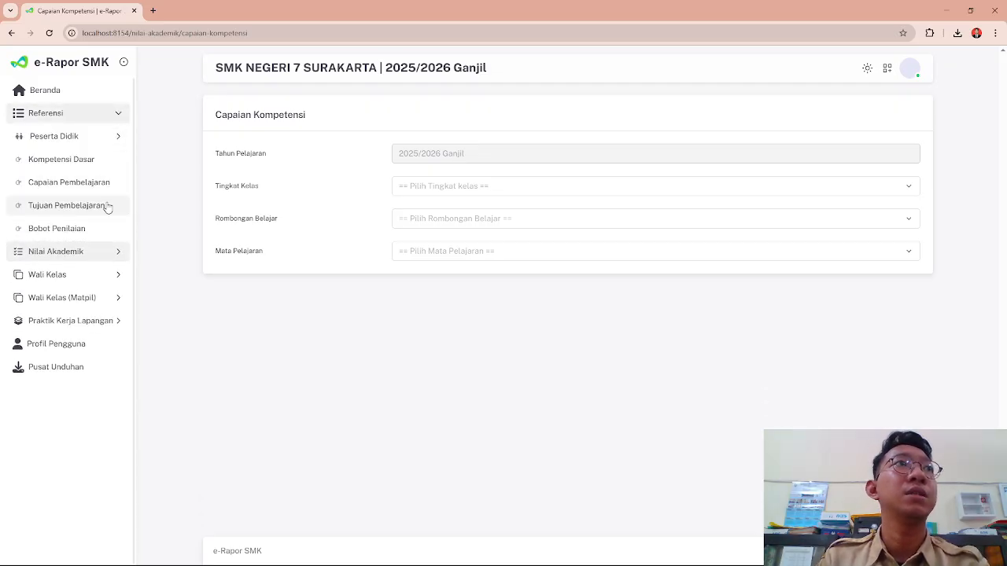
click(108, 206)
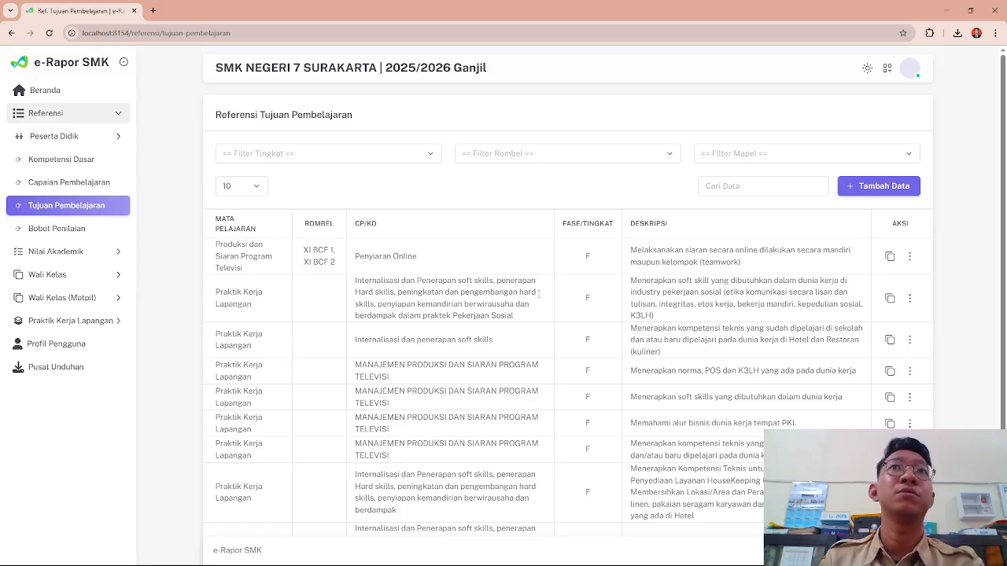
drag(743, 263, 633, 246)
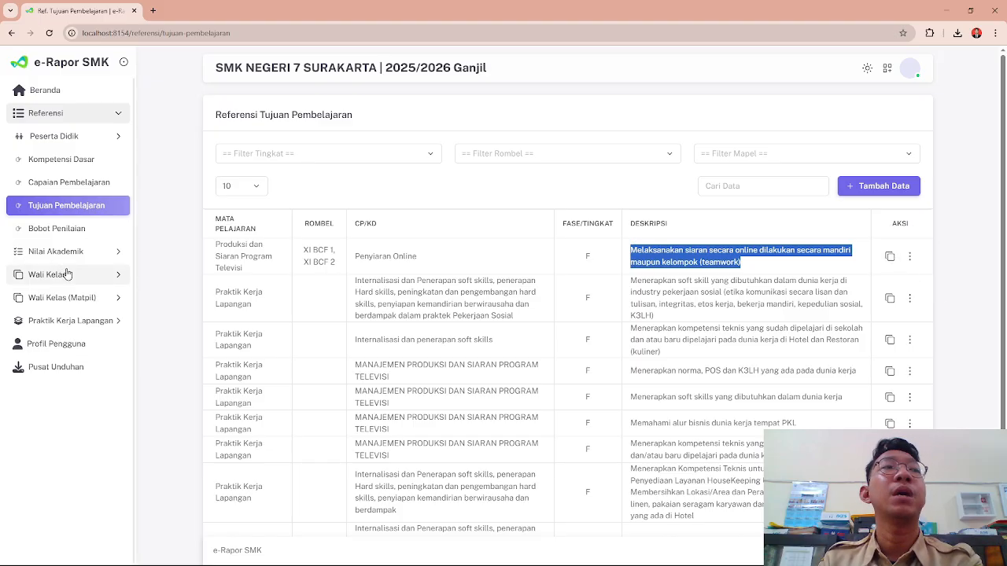
Step: View the Asesmen Sumatif form with Kelas 11 selected and go back to the Capaian Kompetensi form
click(99, 252)
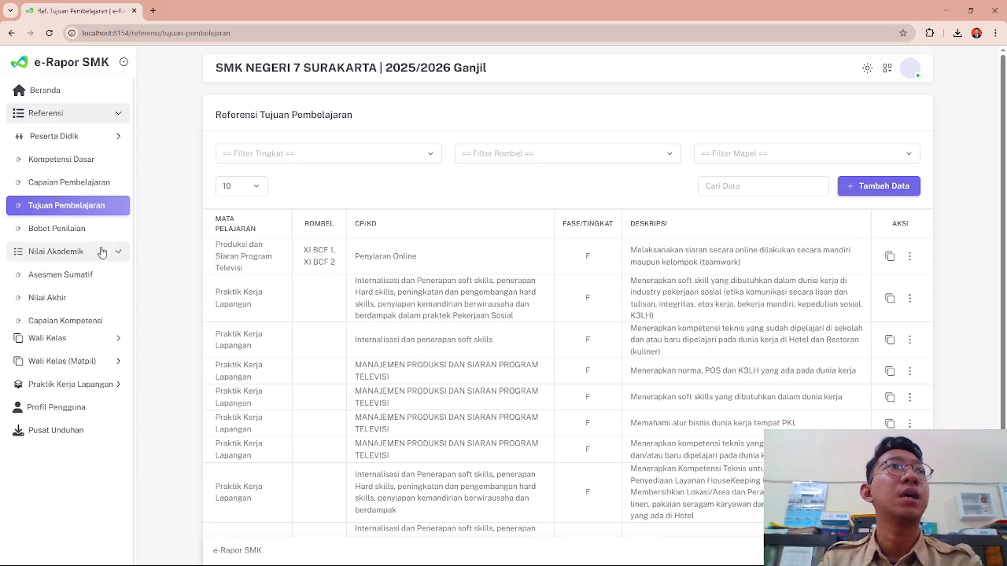
click(116, 113)
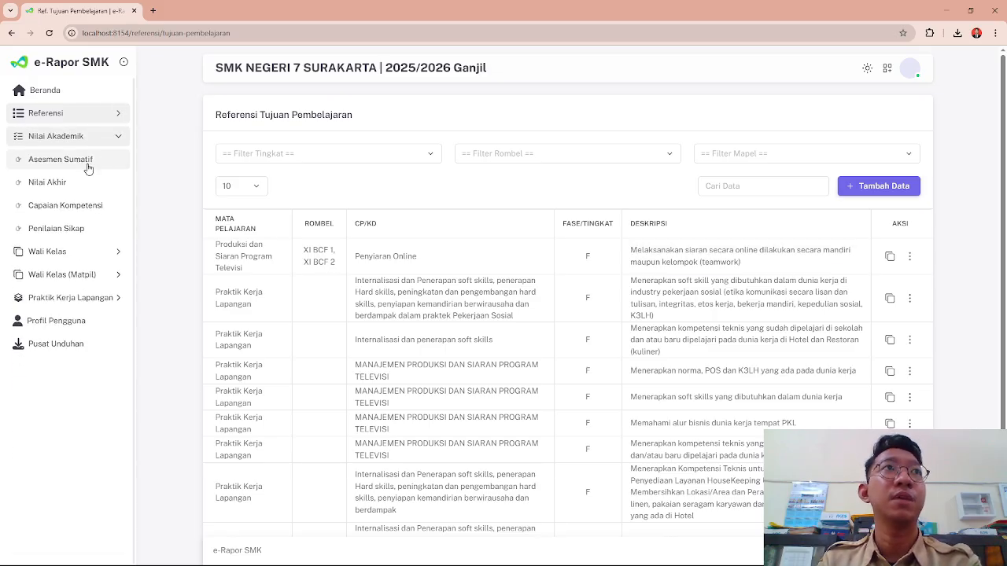
click(88, 165)
click(431, 190)
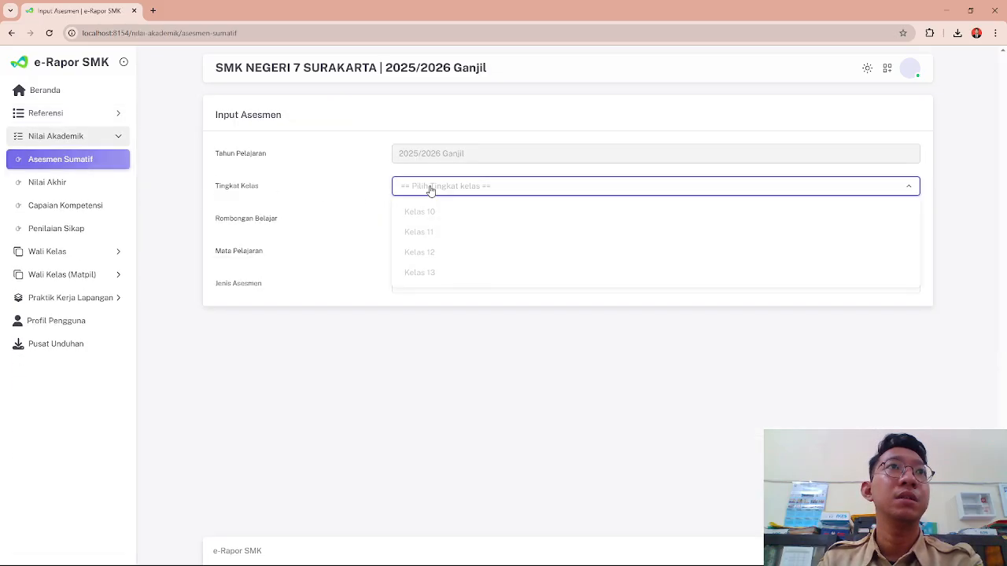
click(440, 234)
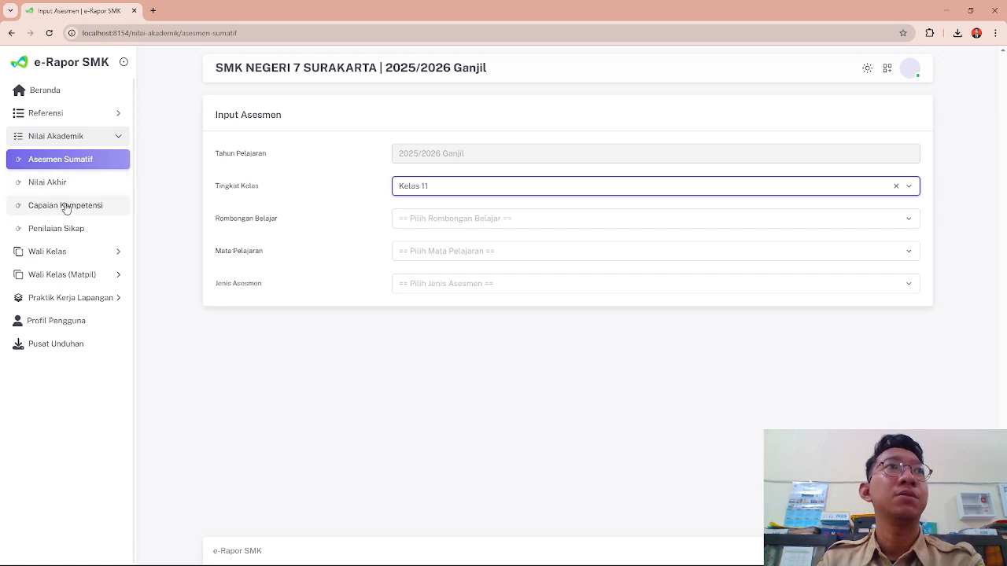
click(95, 208)
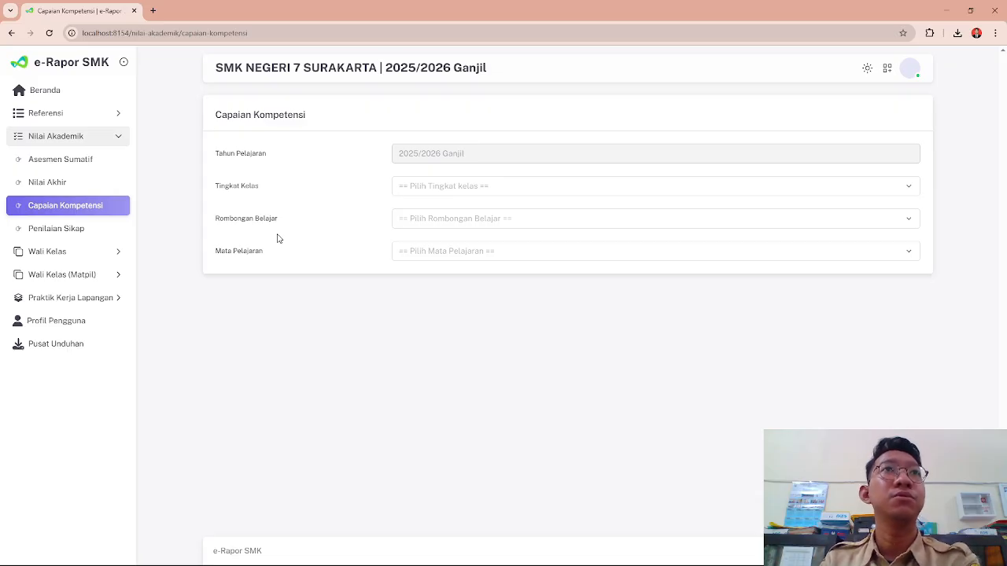
Step: On Beranda, check the number of graded students against the total for XI BCF 1
click(66, 95)
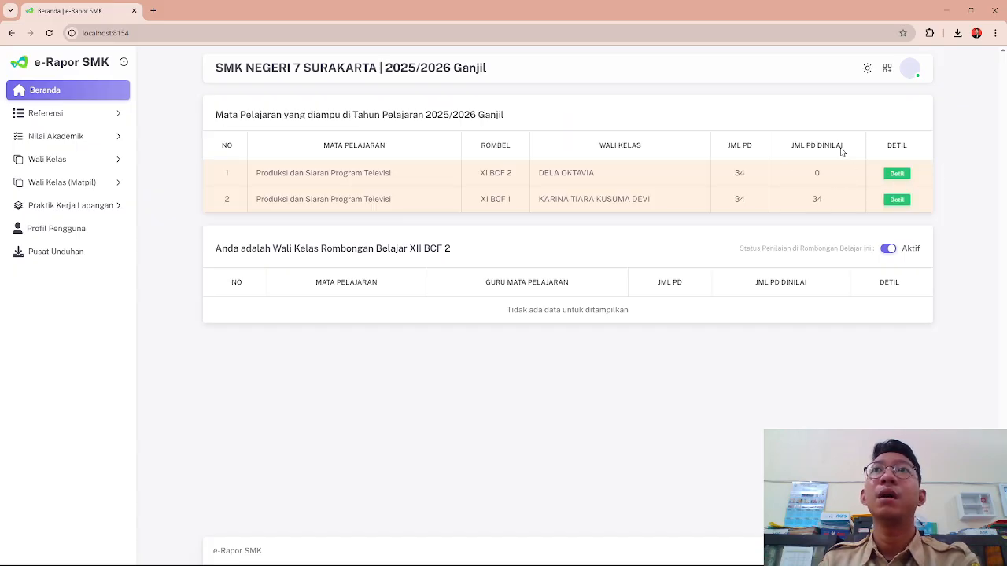
drag(828, 203, 818, 199)
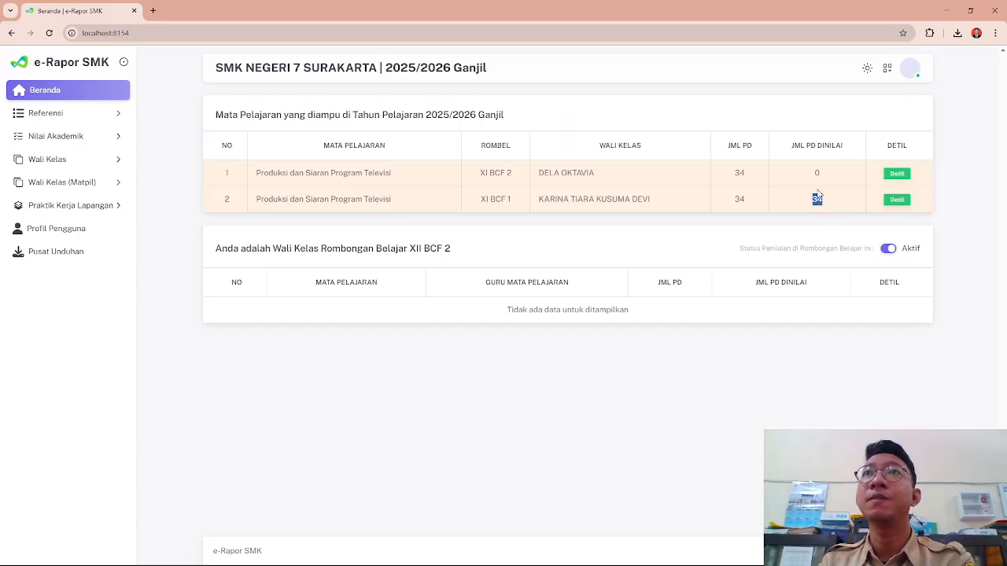
click(823, 206)
drag(824, 208, 811, 207)
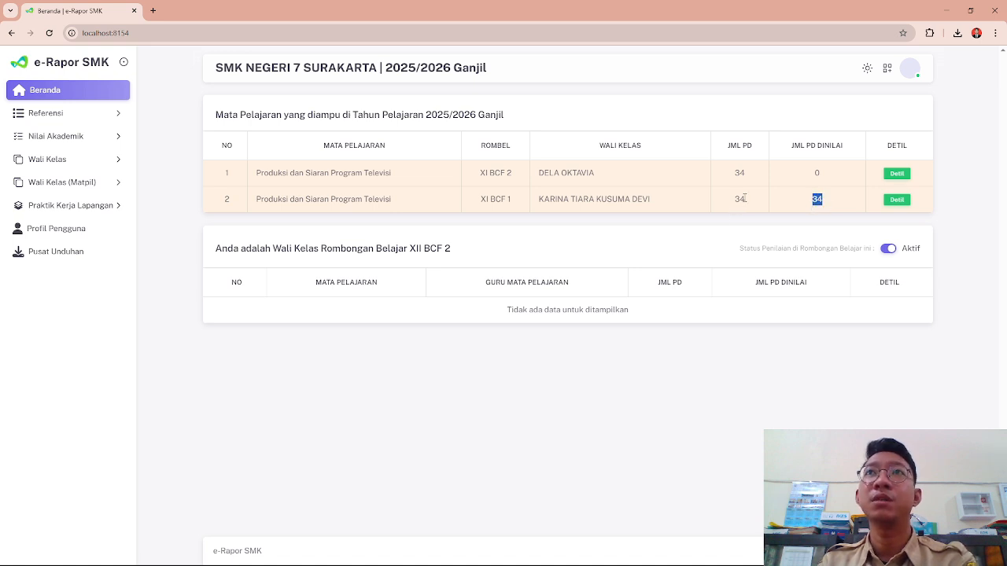
Step: Compare the total and graded student counts for XI BCF 1, and review the class's assessment details with final scores and Capaian Kompetensi descriptions
drag(749, 201, 735, 205)
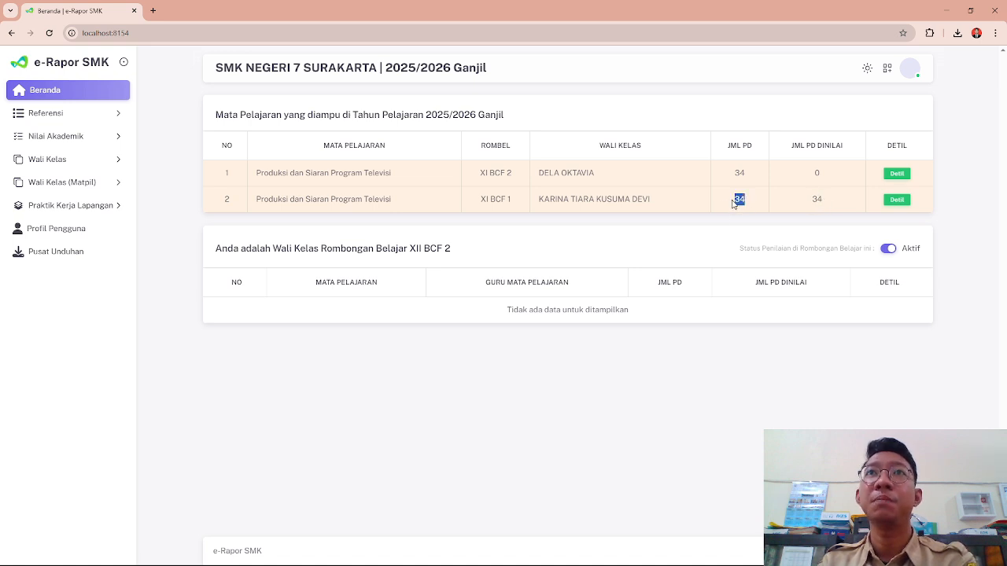
click(794, 199)
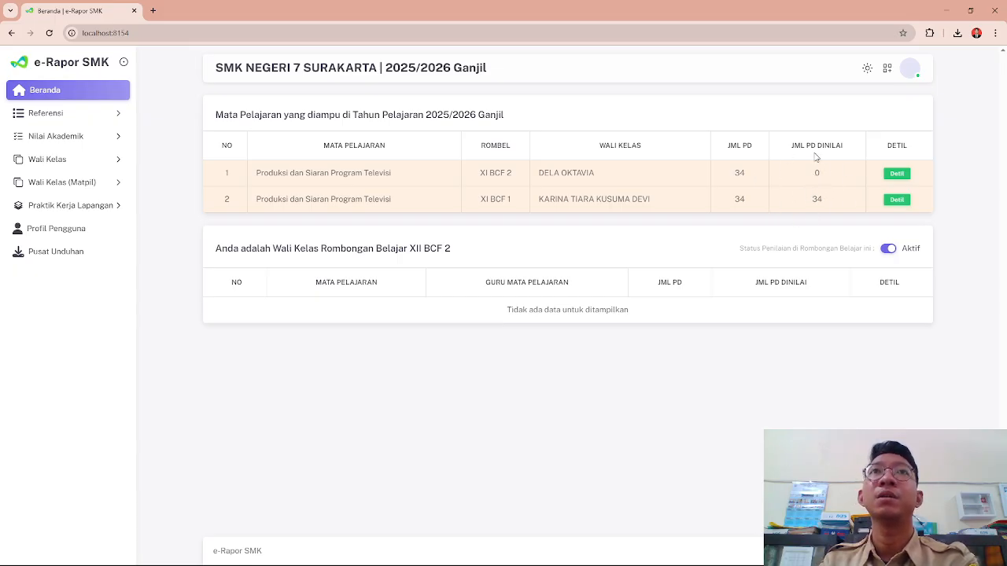
click(897, 200)
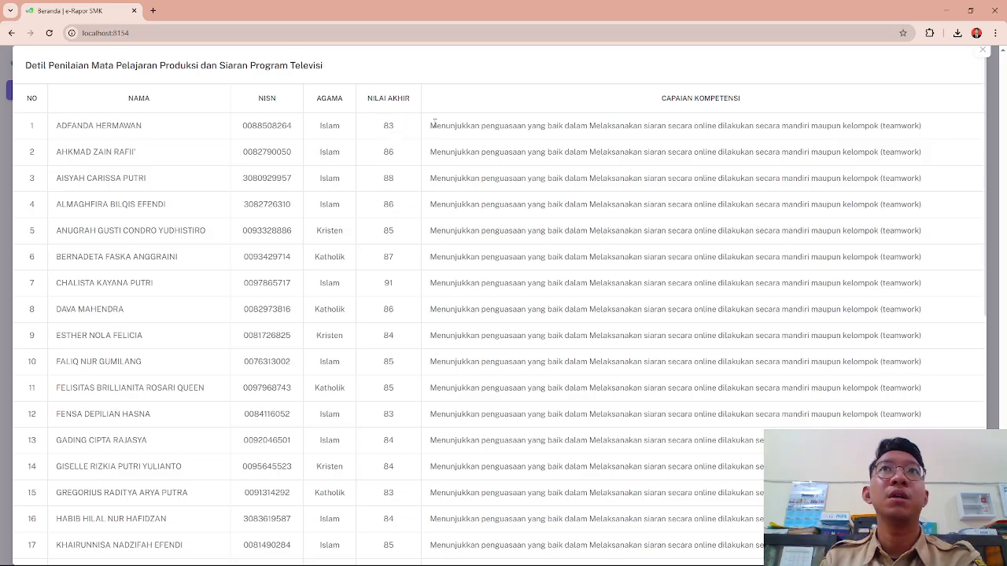
drag(922, 126, 404, 134)
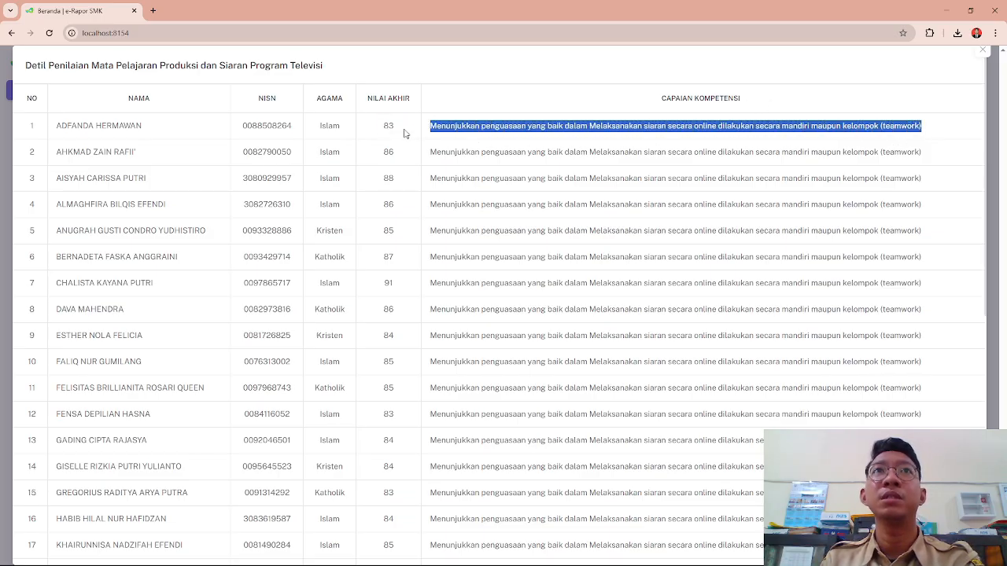
click(540, 142)
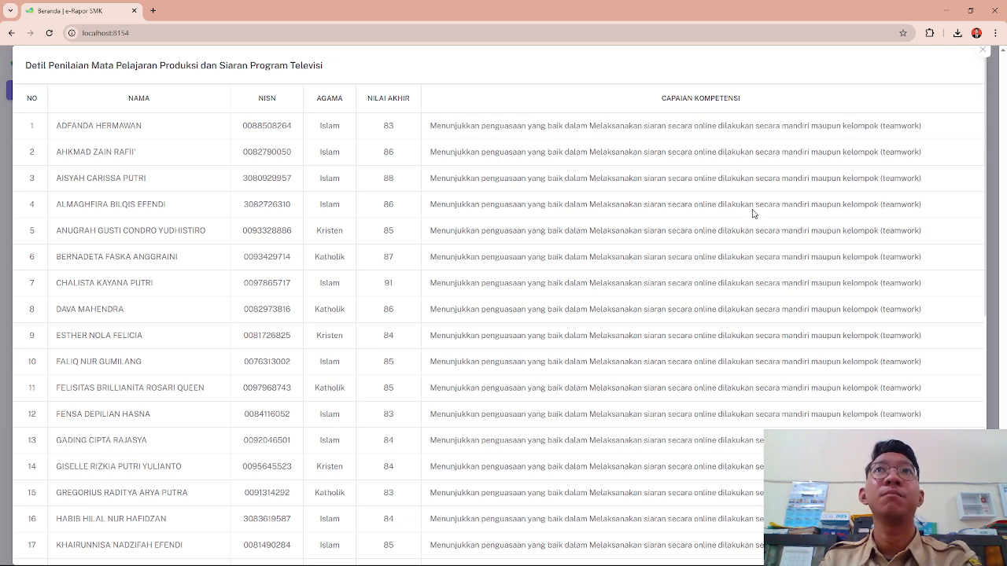
click(981, 53)
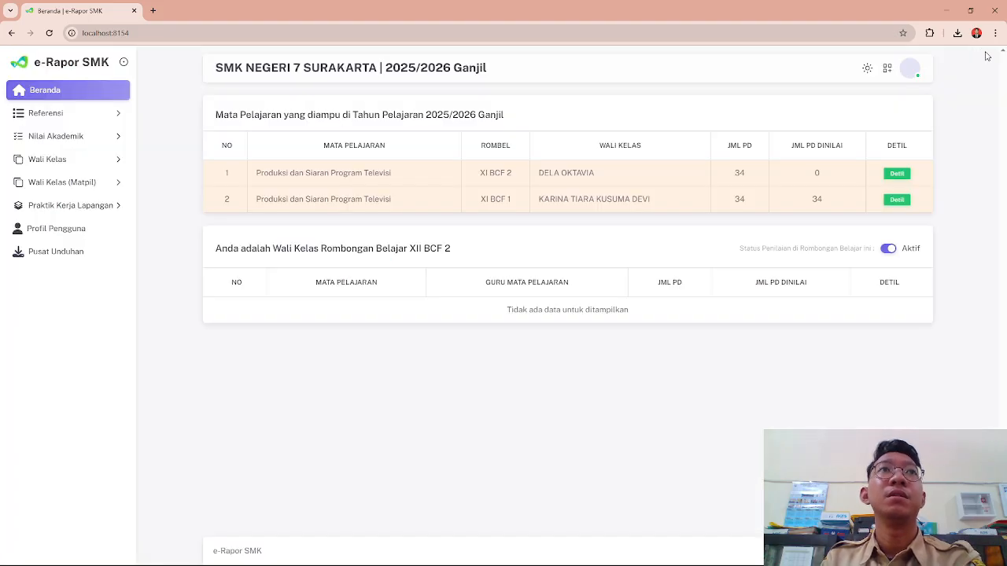